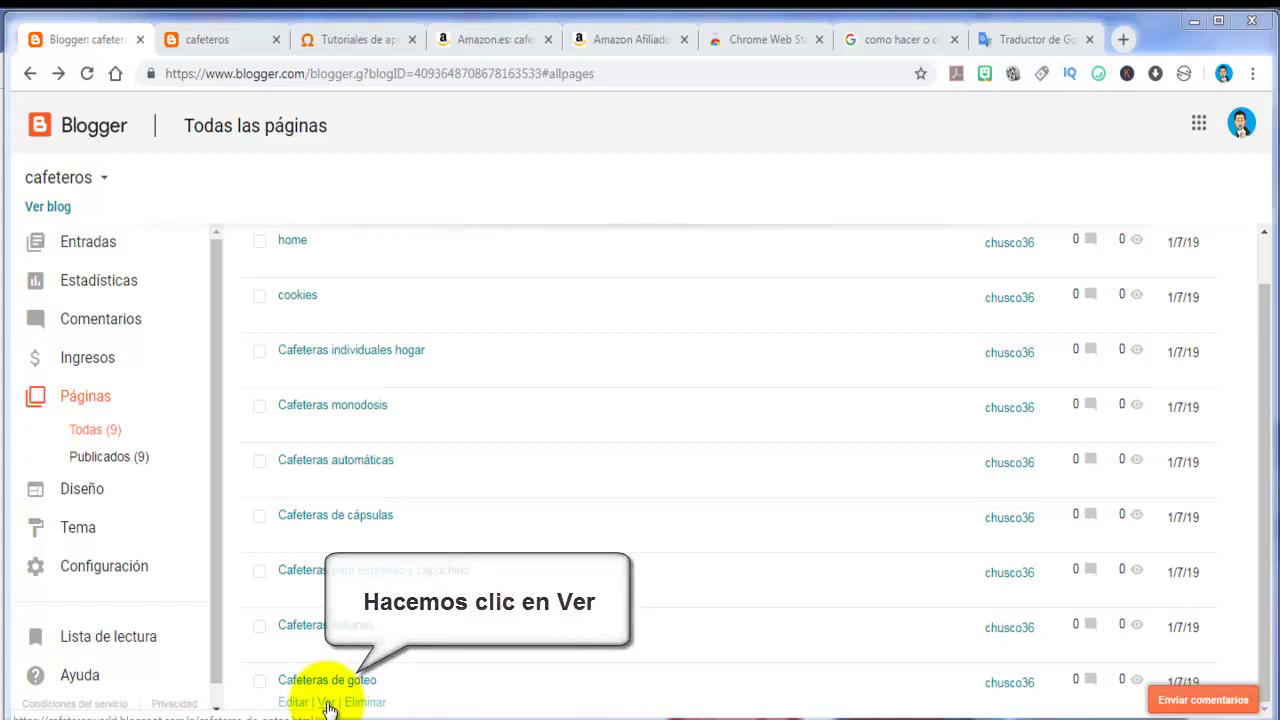
# - View the published Cafeteras de goteo page and copy its web address
pyautogui.click(326, 702)
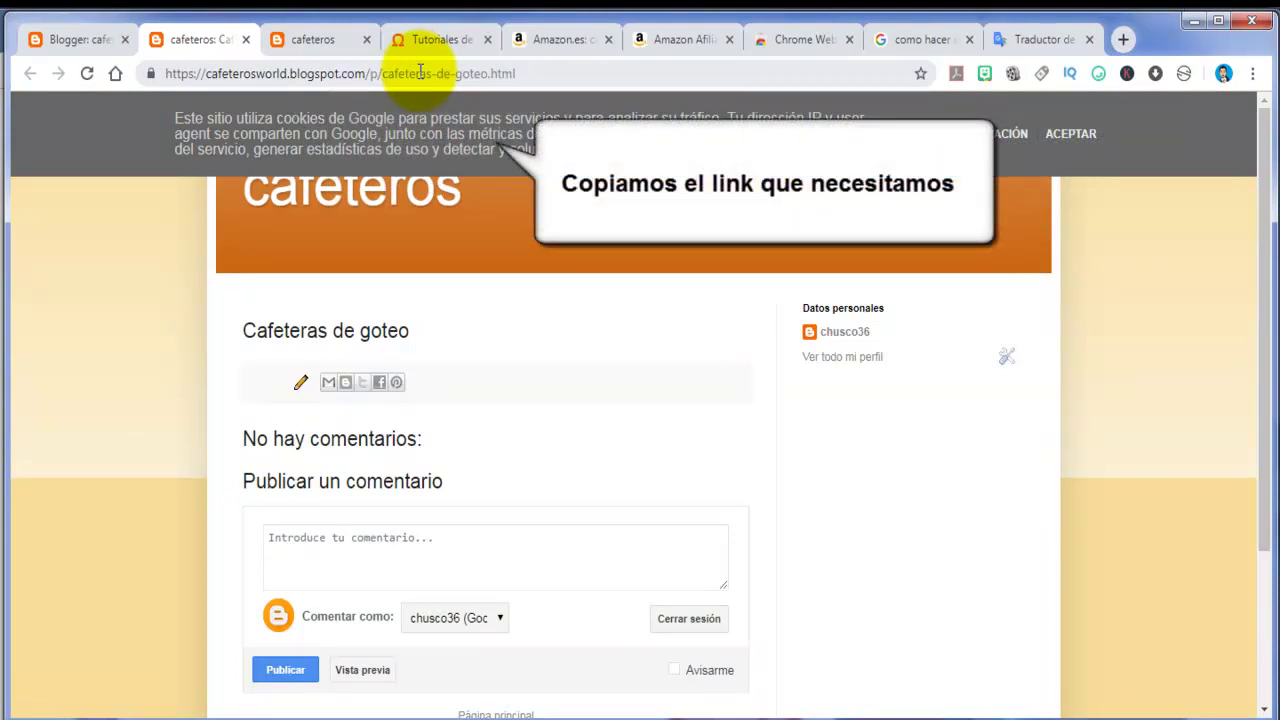
pyautogui.click(421, 72)
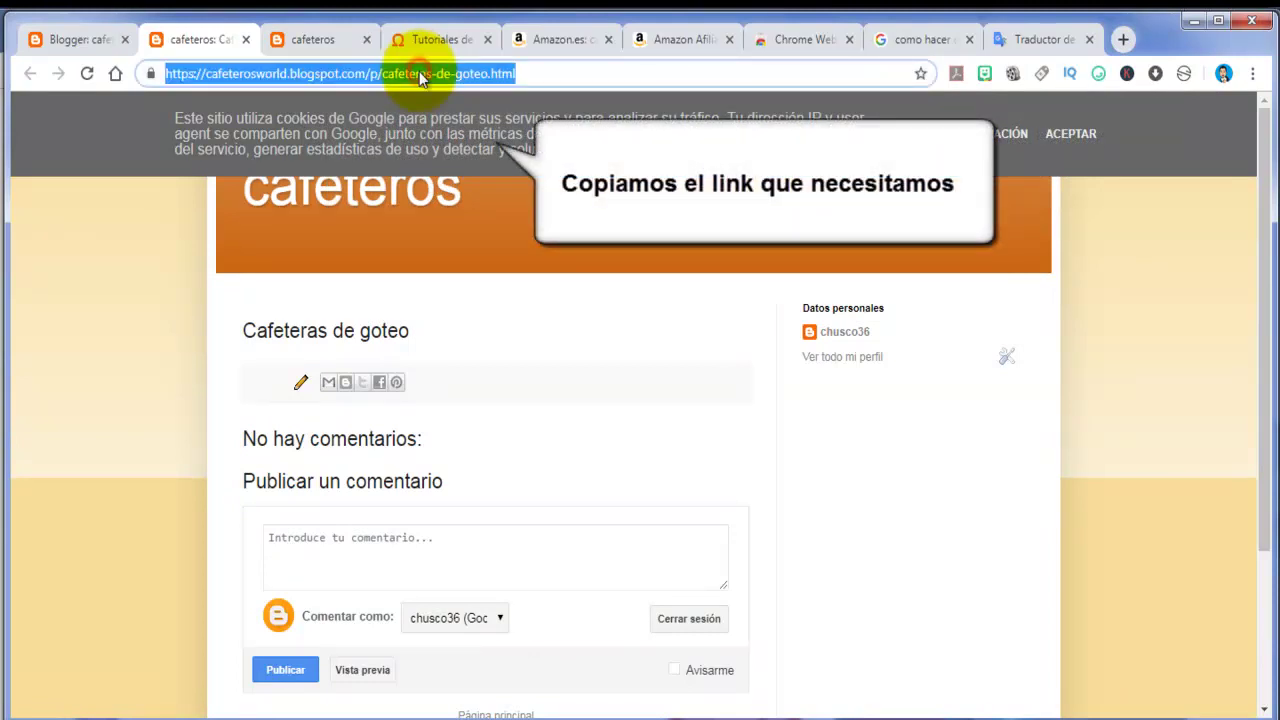
pyautogui.rightClick(421, 74)
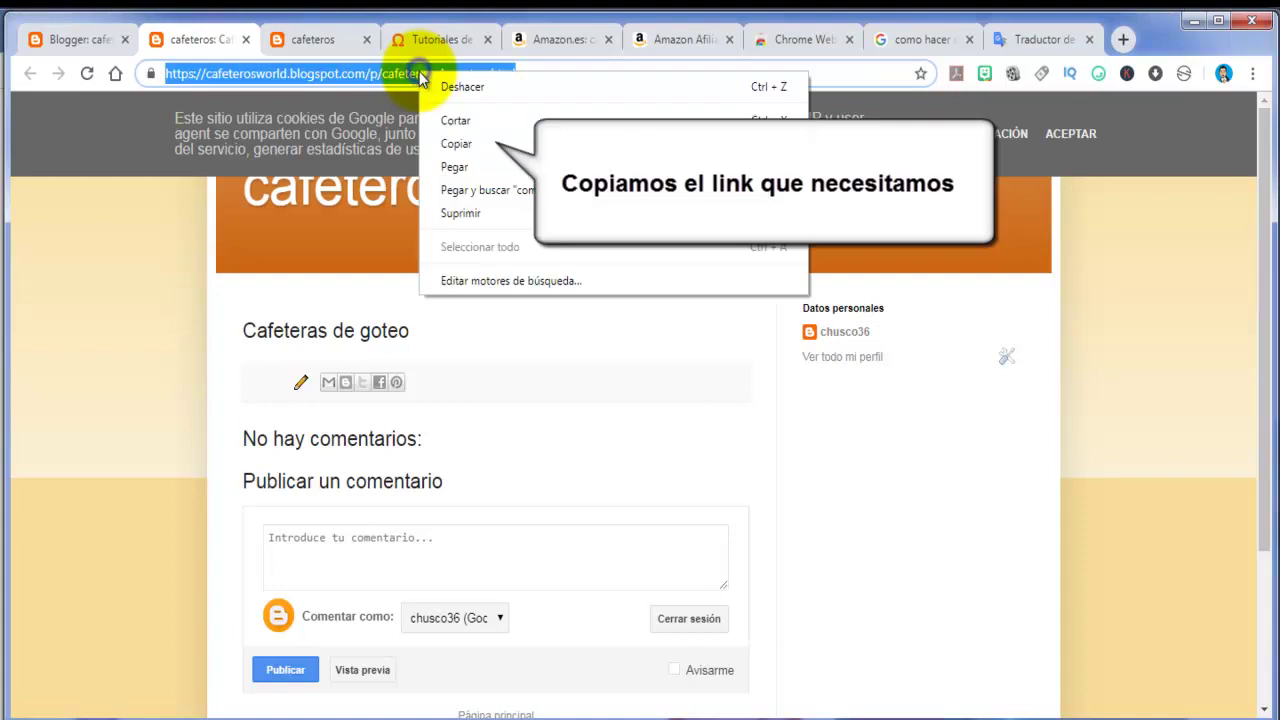
pyautogui.click(478, 139)
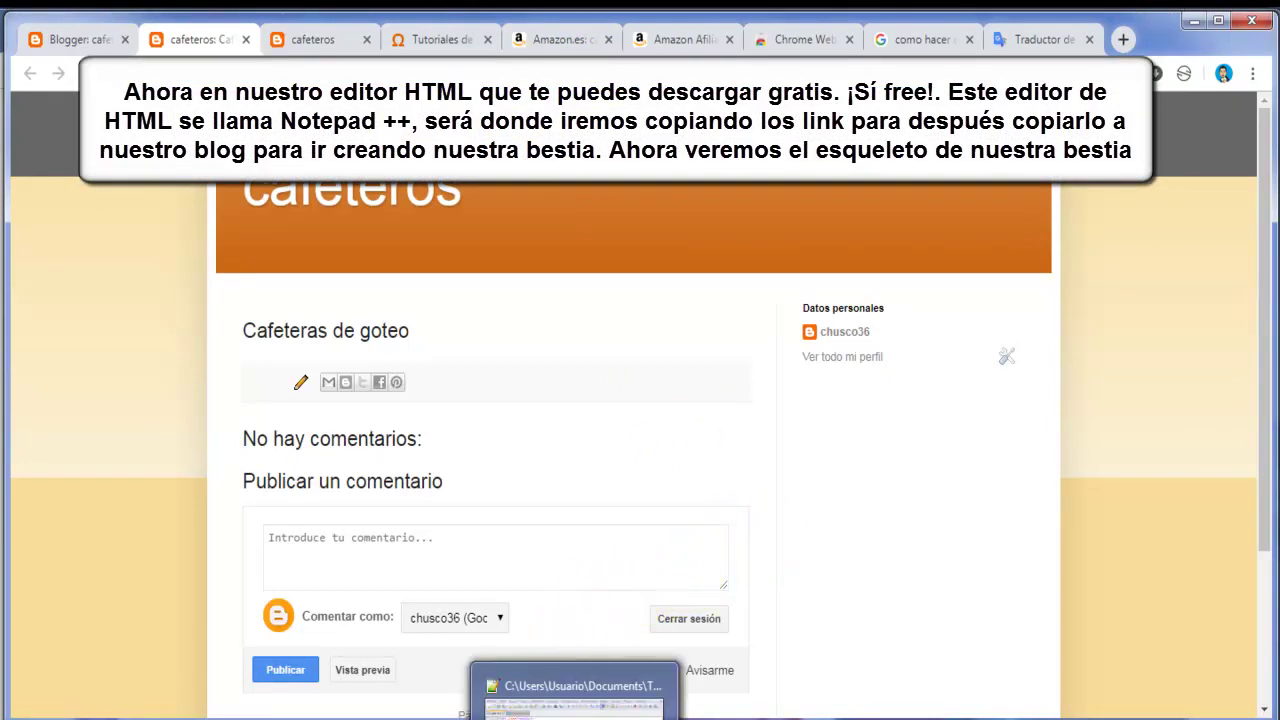
# - Open the blog's home page for editing and show its HTML code
pyautogui.click(574, 700)
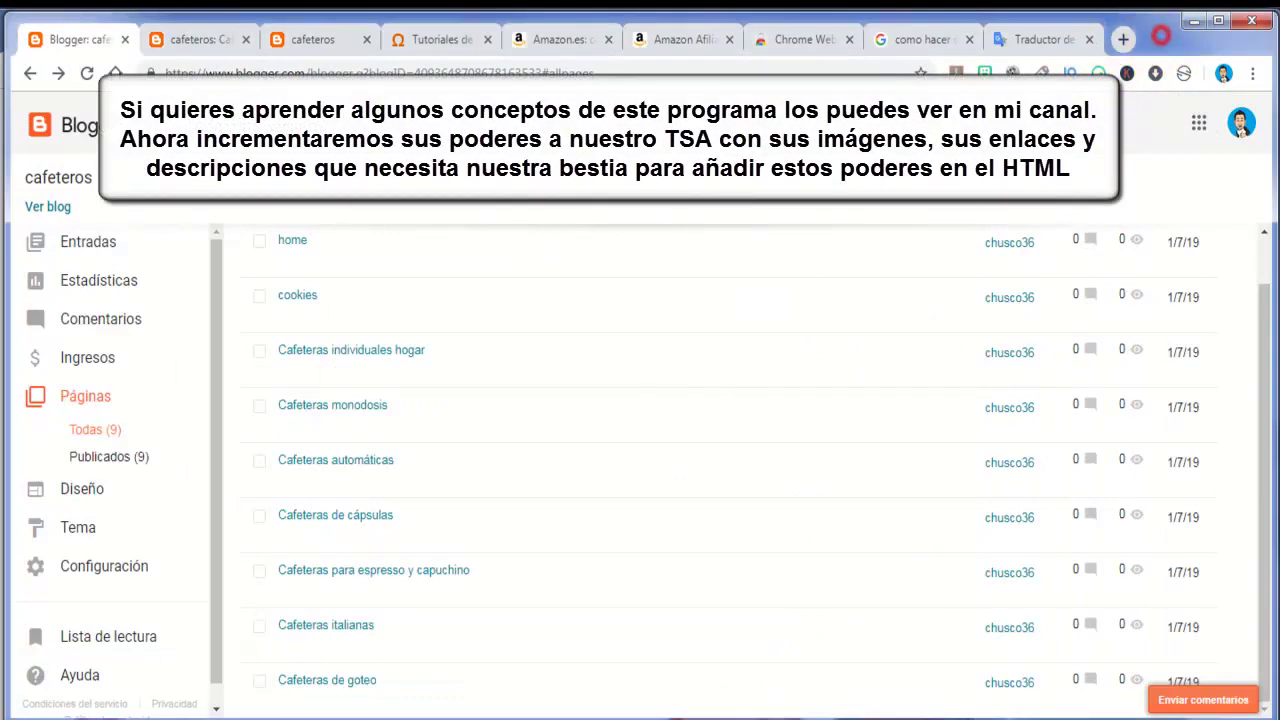
pyautogui.click(286, 268)
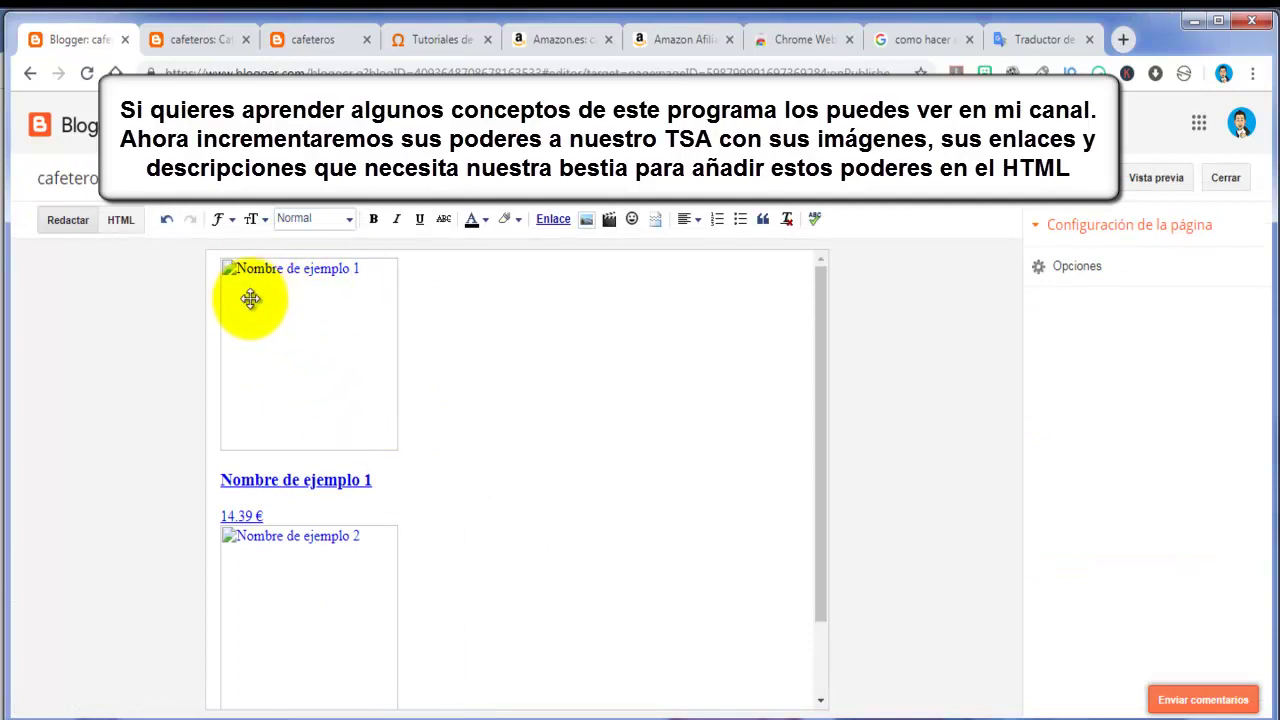
pyautogui.click(120, 220)
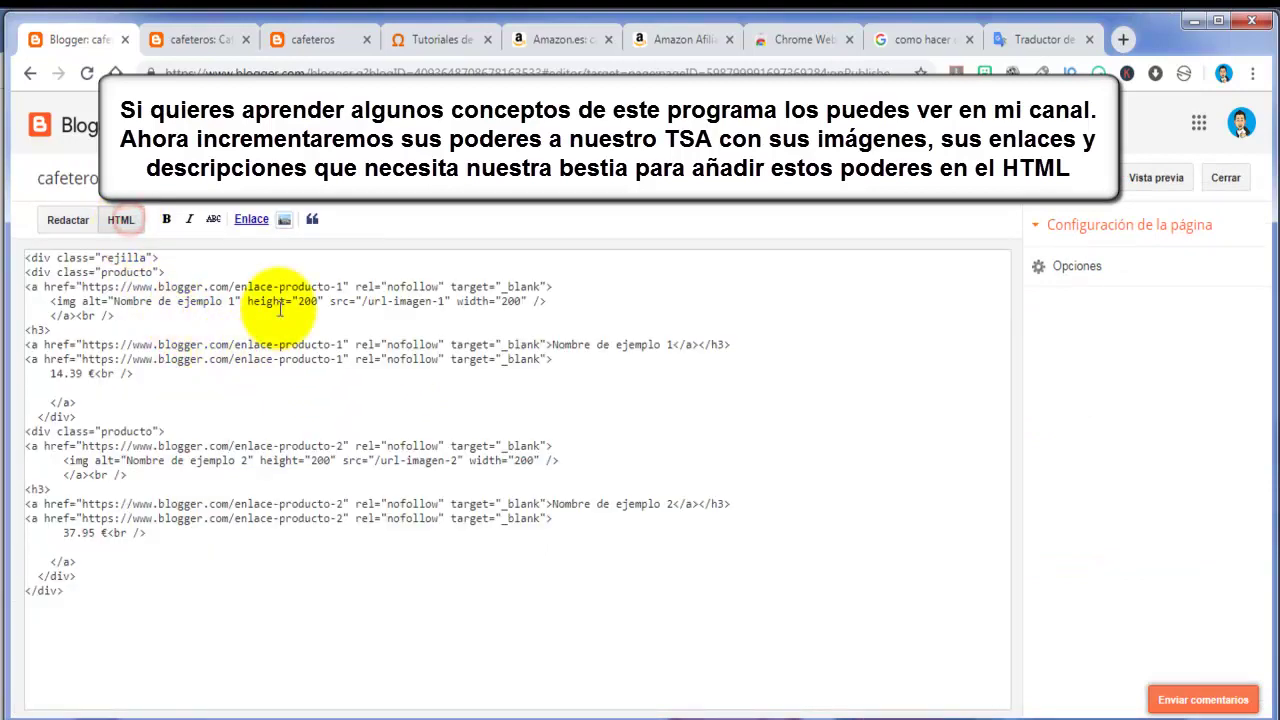
# - Compare the home page's HTML, the published Cafeteras de goteo page and the regilla.html code in Notepad++
pyautogui.click(202, 45)
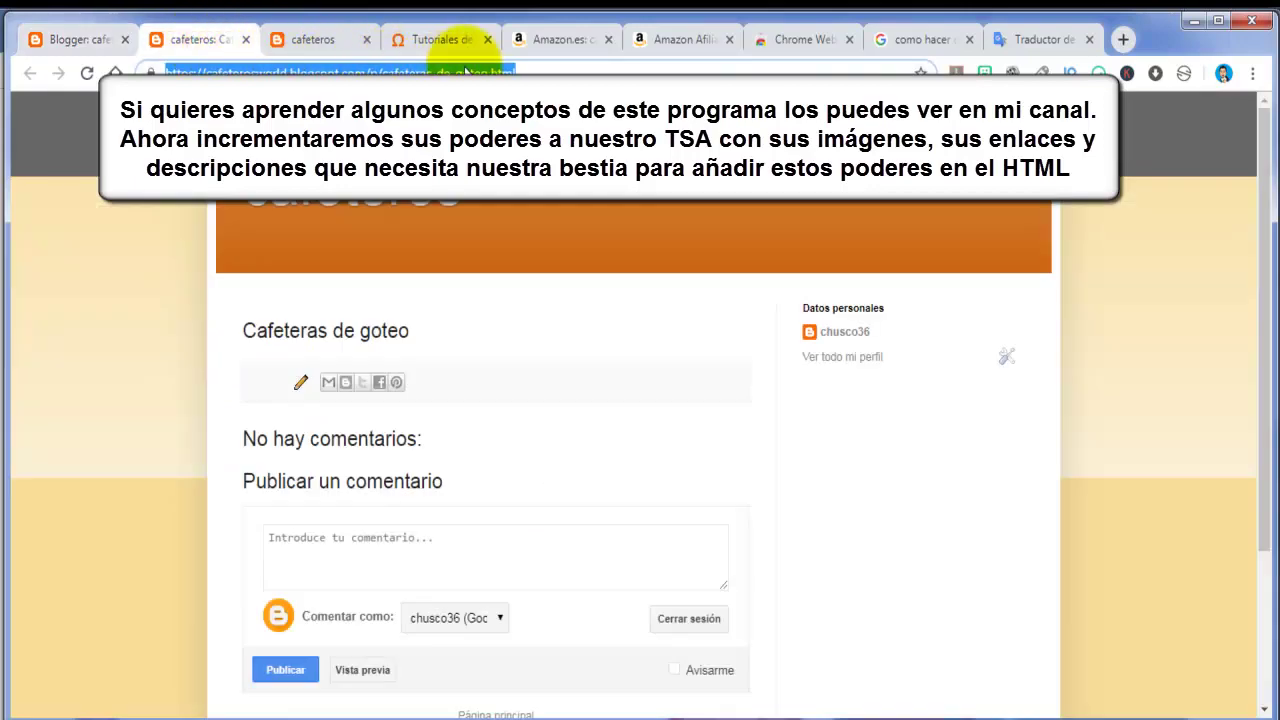
pyautogui.click(71, 39)
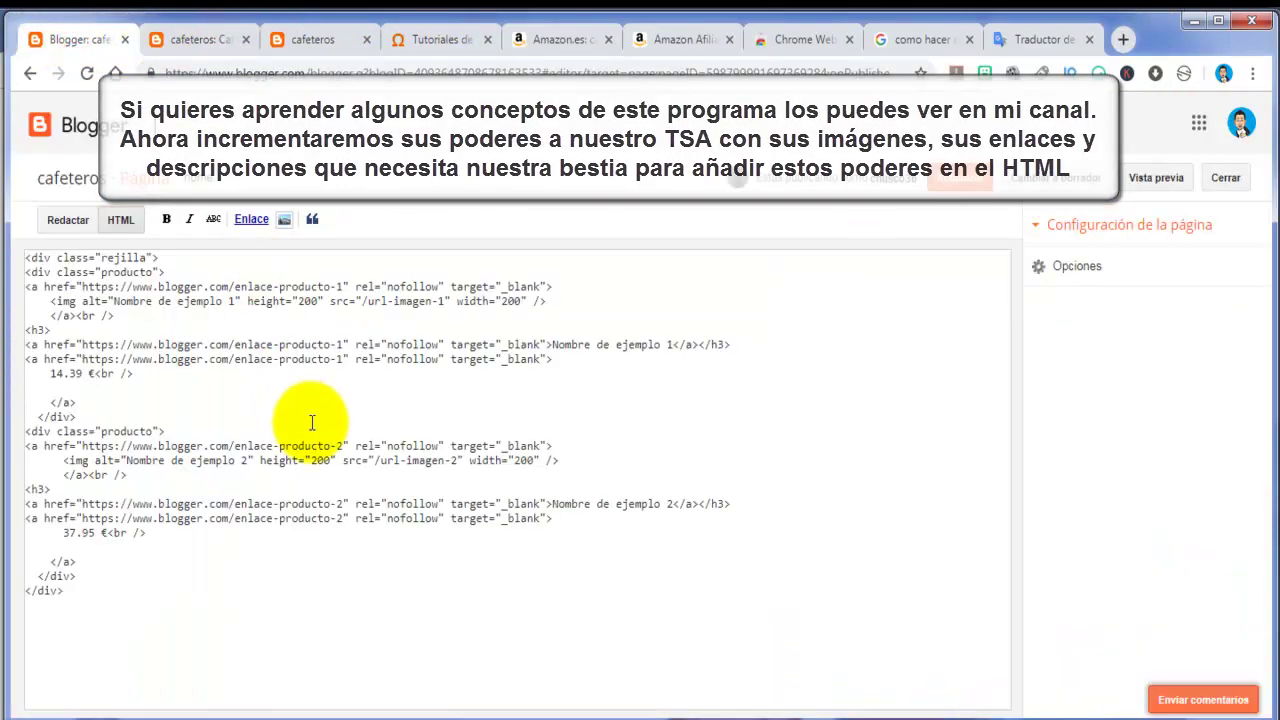
pyautogui.click(200, 42)
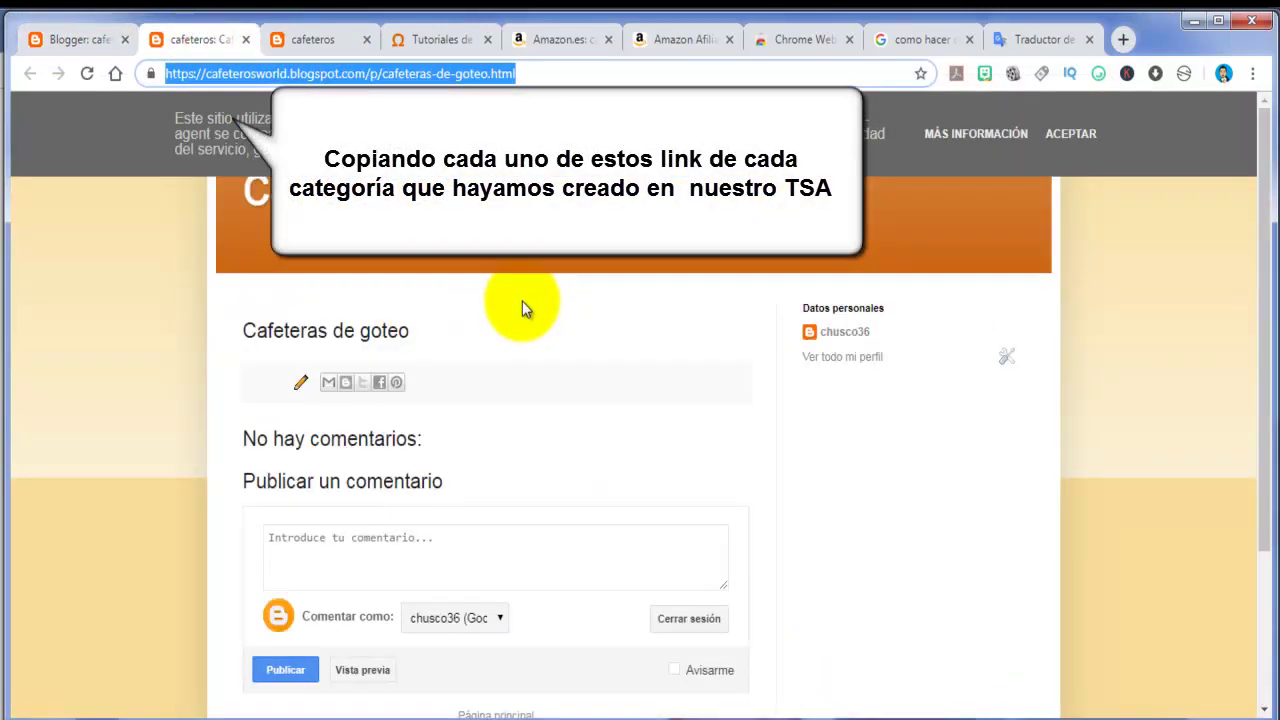
pyautogui.click(805, 694)
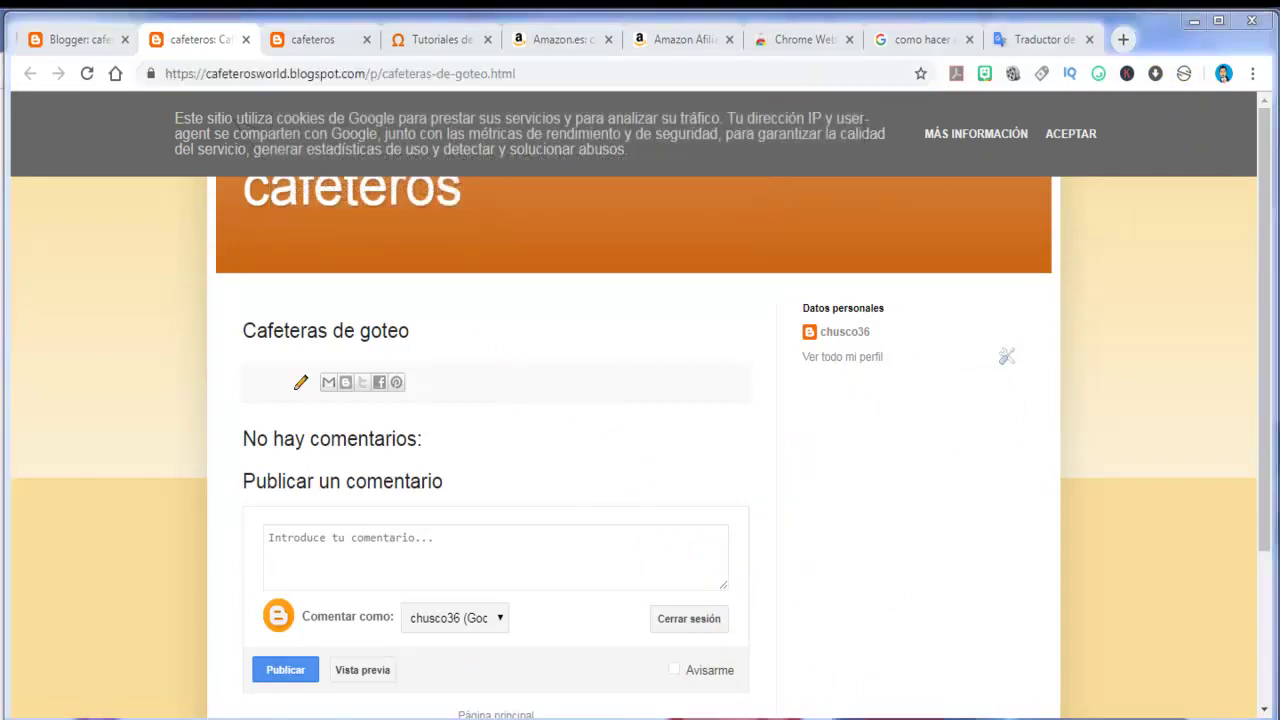
pyautogui.click(571, 700)
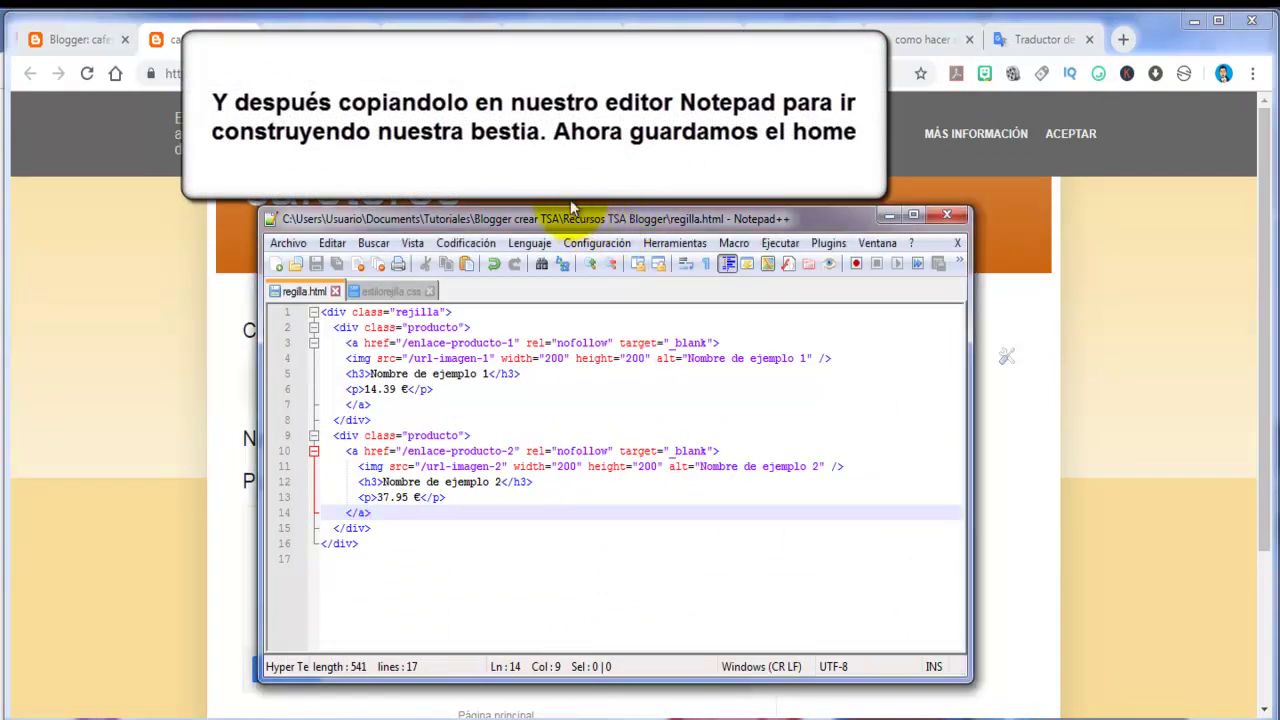
pyautogui.click(70, 39)
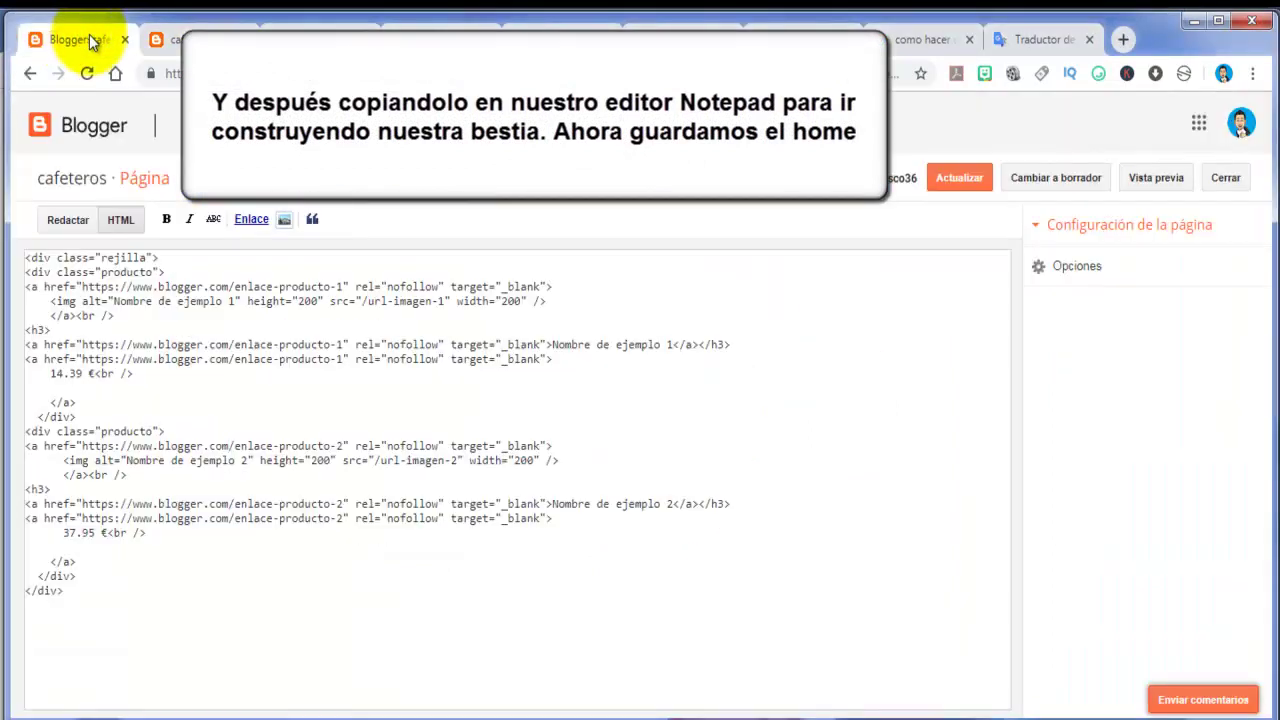
# - Return to the list of all pages and open the home page for editing again
pyautogui.click(30, 73)
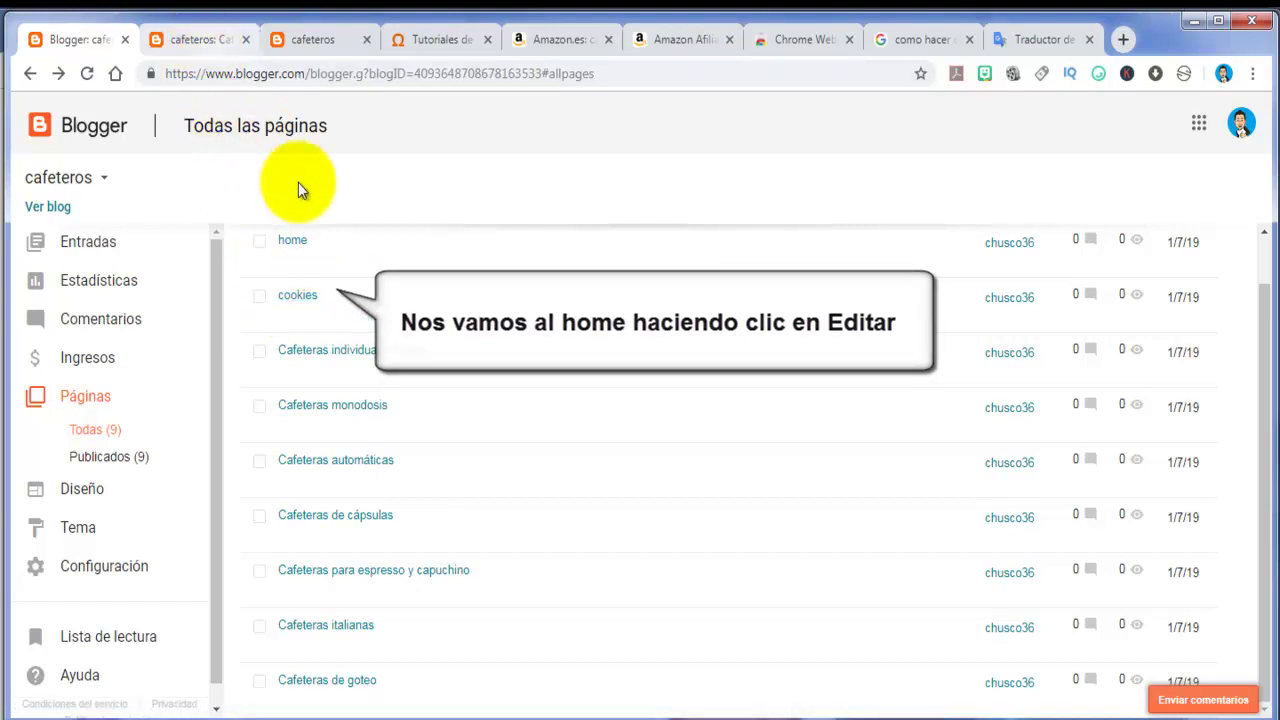
pyautogui.click(292, 261)
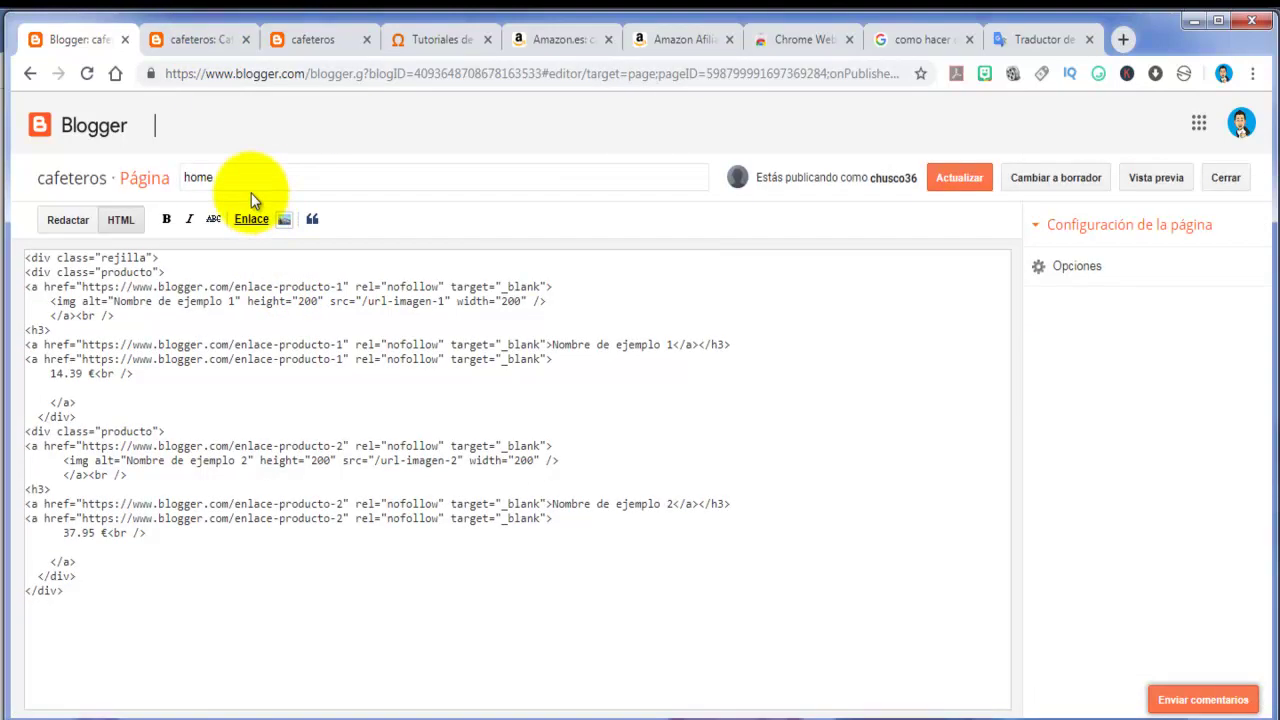
# - Switch to Notepad++ and change the class of both product divs in regilla.html to producto1
pyautogui.click(198, 46)
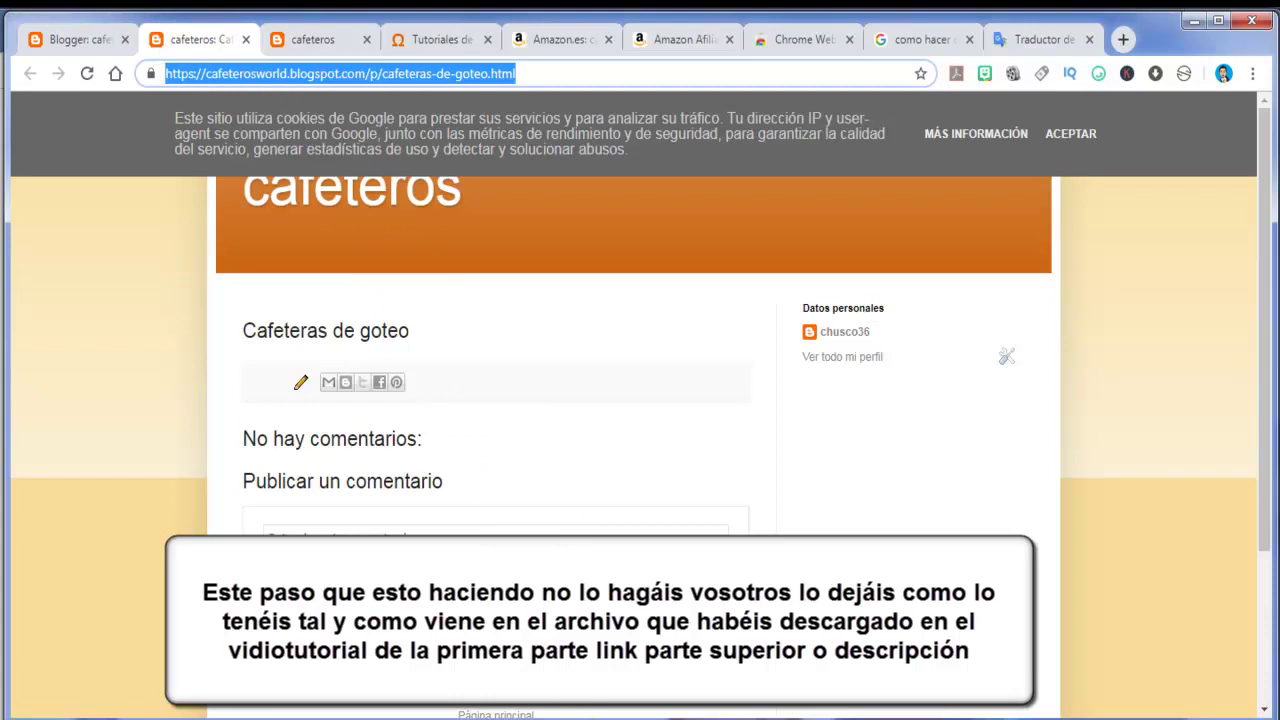
pyautogui.hotkey('alt', 'Tab')
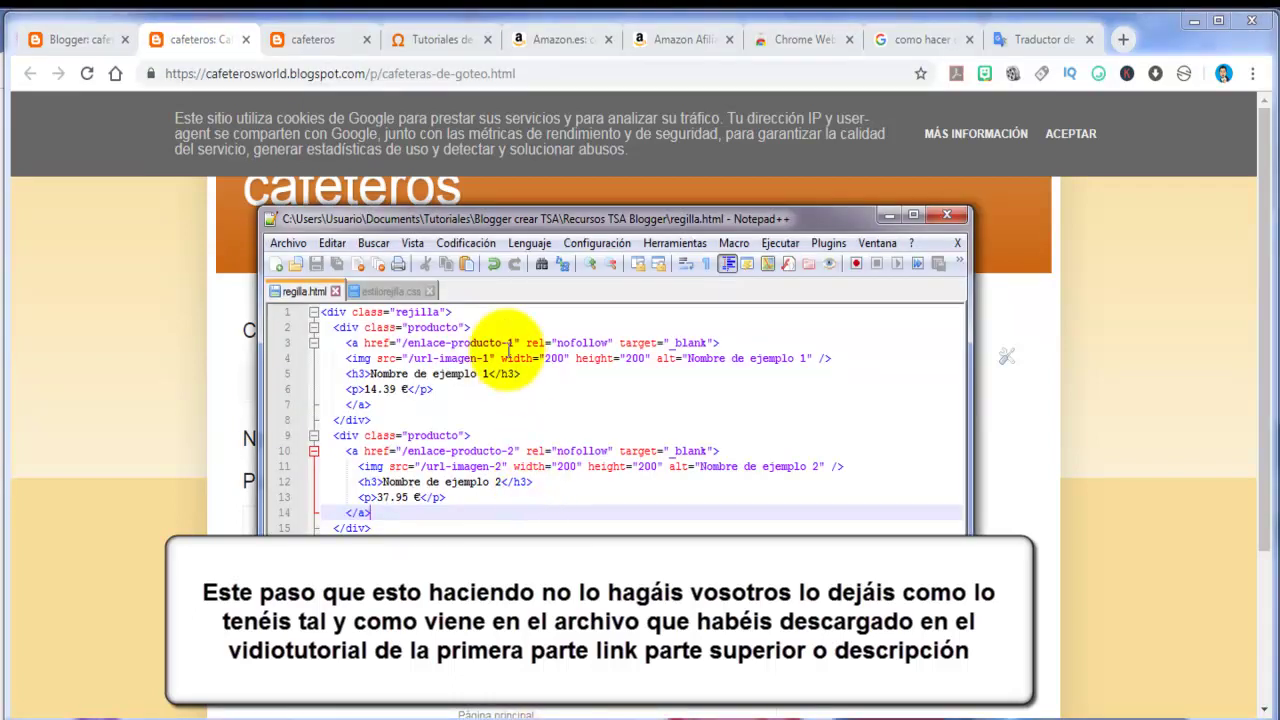
pyautogui.click(460, 327)
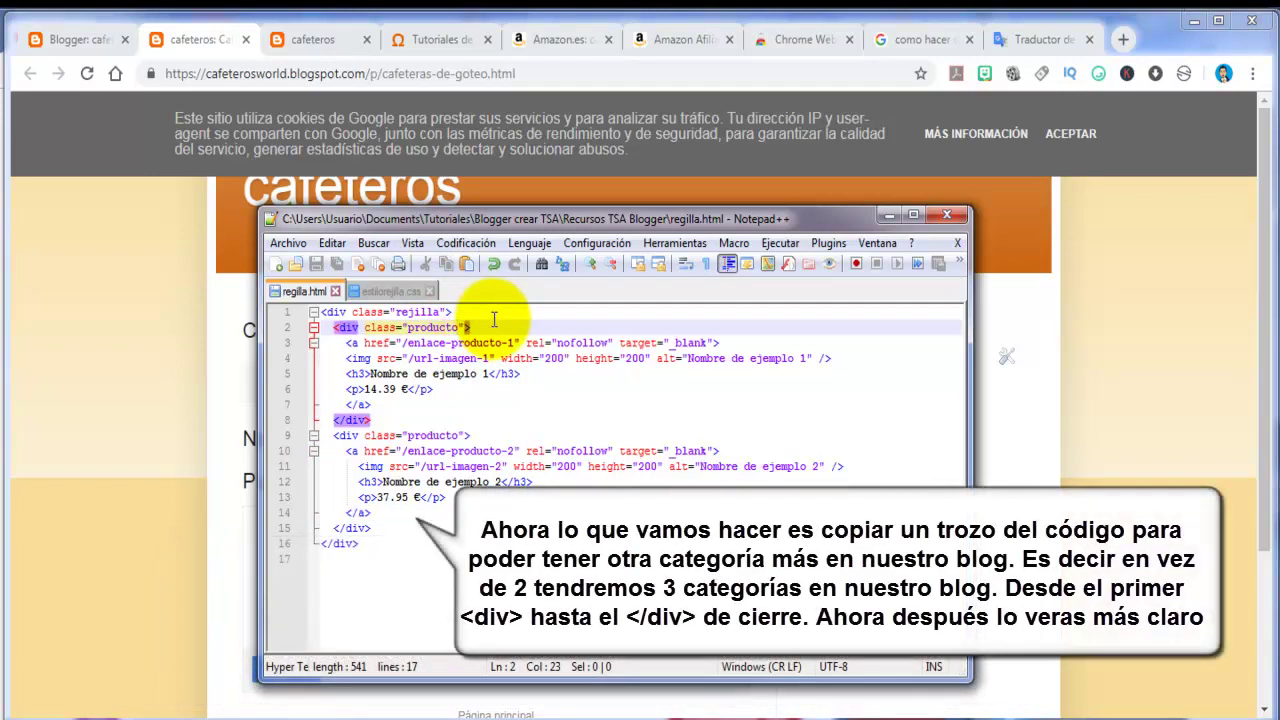
pyautogui.write('1')
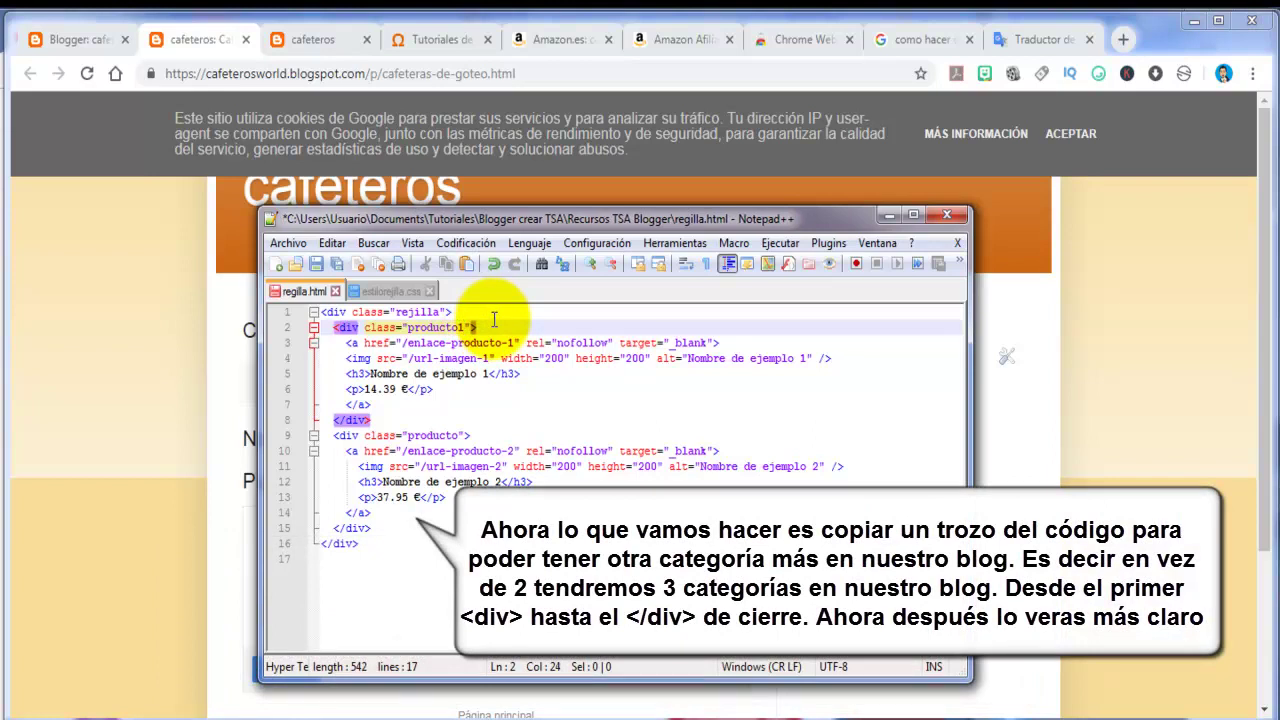
pyautogui.click(461, 436)
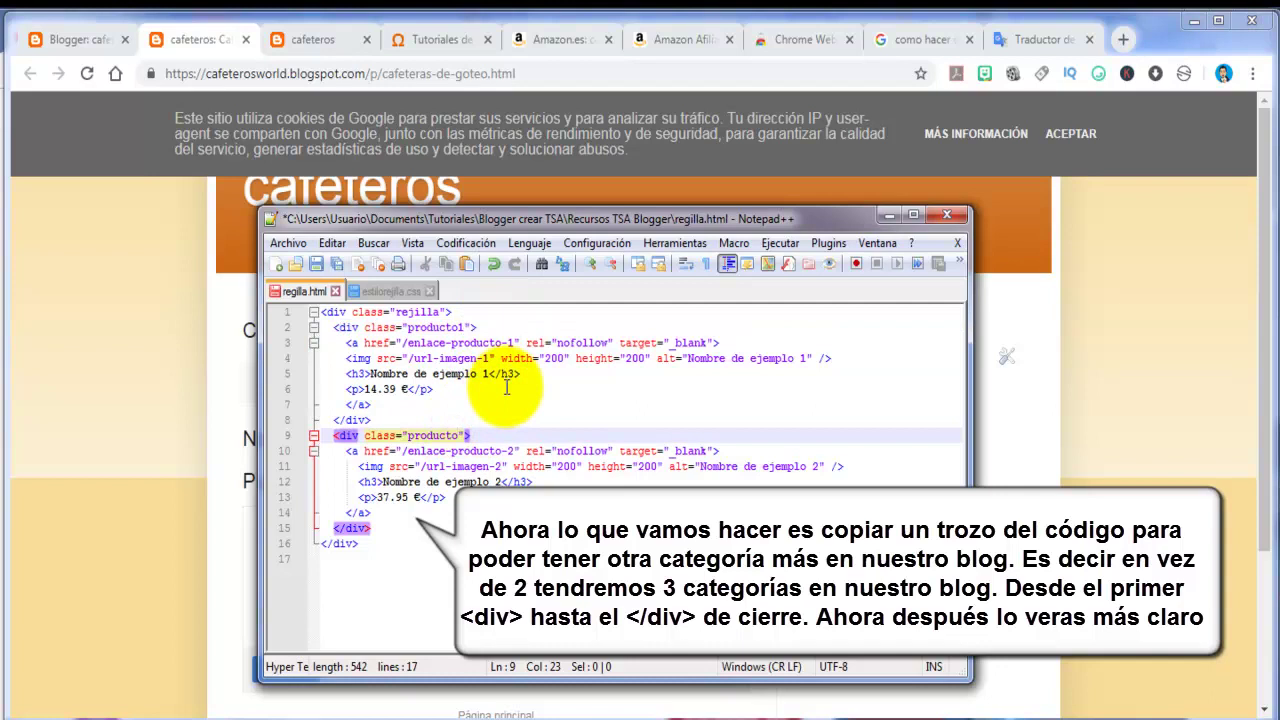
pyautogui.click(509, 437)
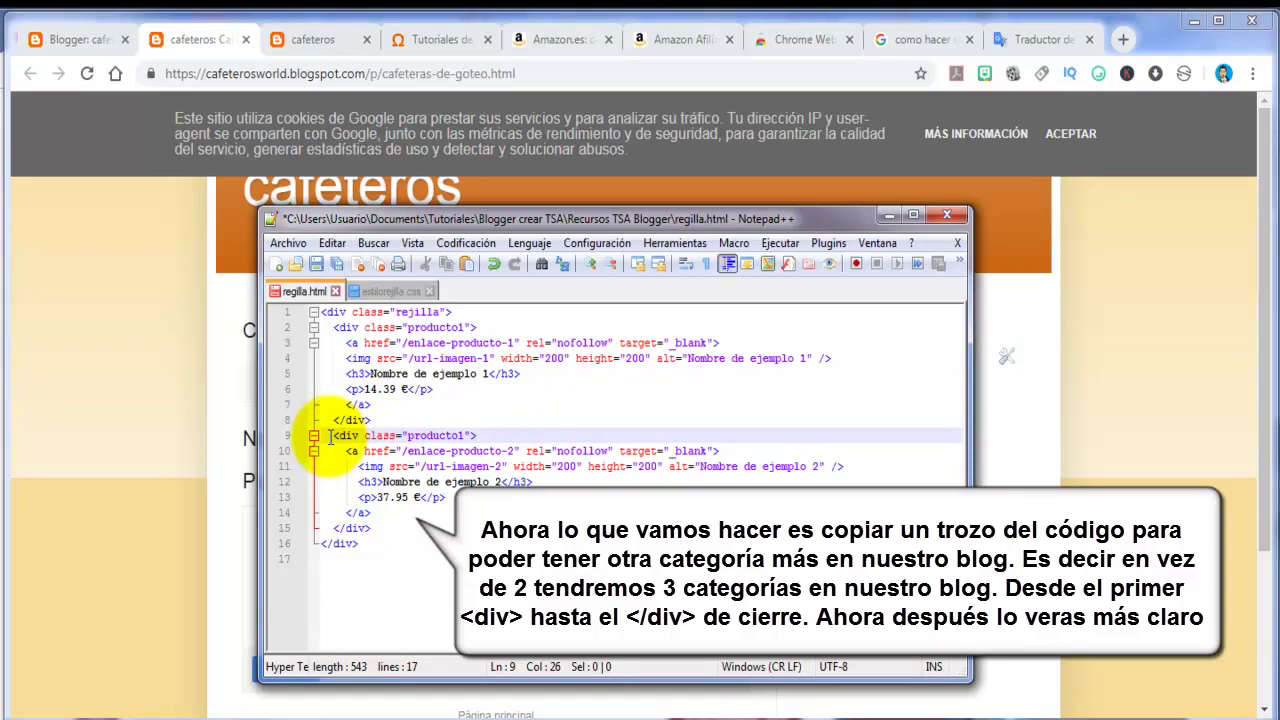
# - Duplicate the second product div block directly below its closing </div>, creating a third category
pyautogui.moveTo(328, 436); pyautogui.dragTo(481, 529)
pyautogui.hotkey('ctrl', 'c')
pyautogui.rightClick(440, 458)
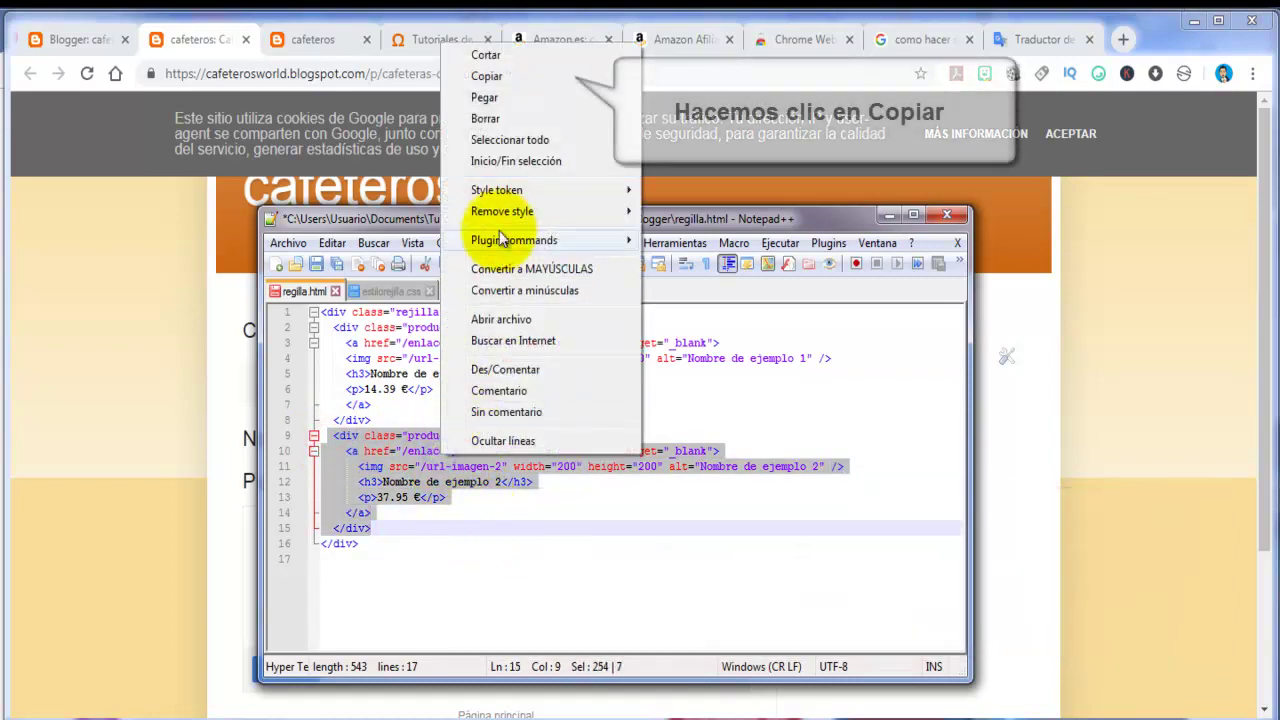
pyautogui.click(504, 75)
pyautogui.click(437, 531)
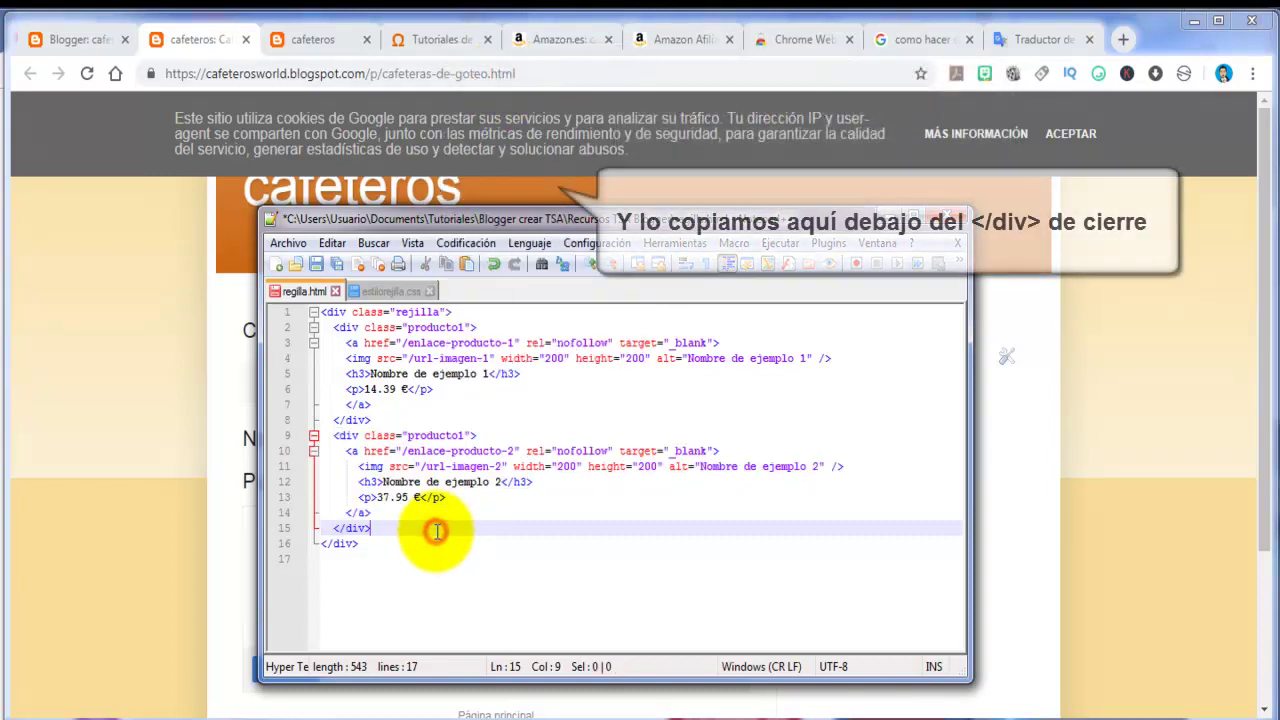
pyautogui.press('Return')
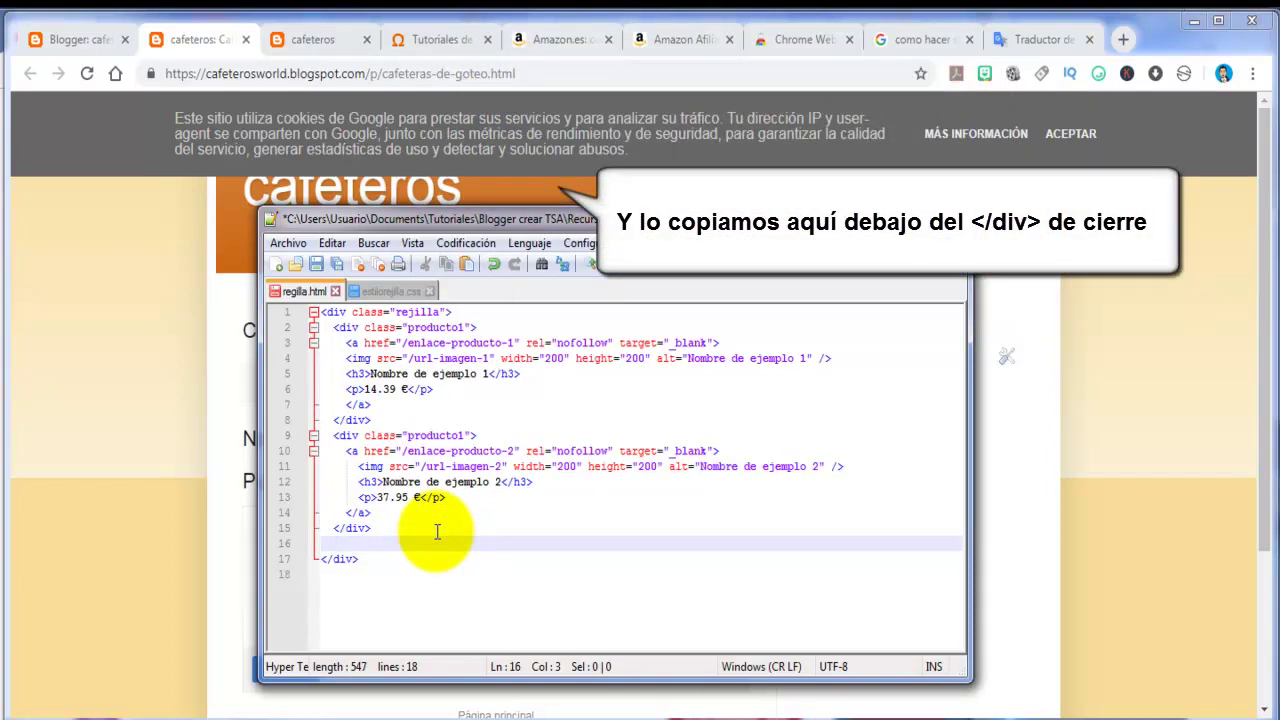
pyautogui.rightClick(414, 543)
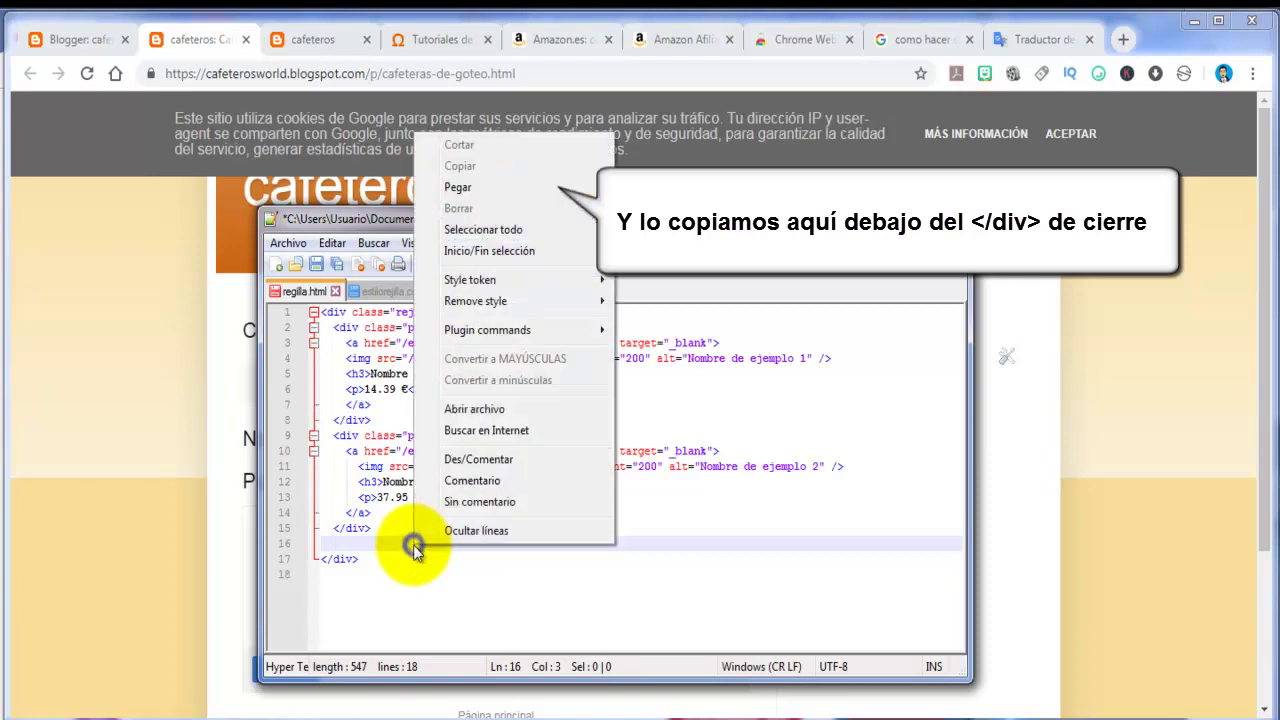
pyautogui.click(486, 187)
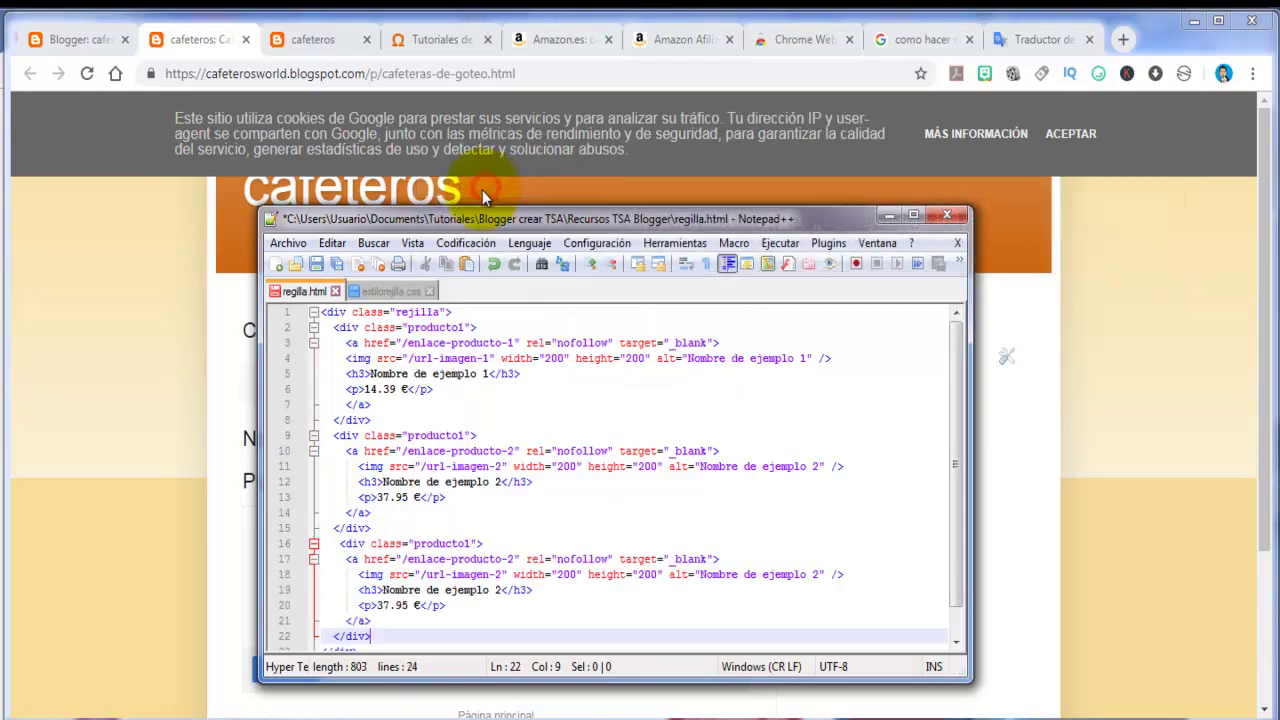
# - Save regilla.html and copy all of its code
pyautogui.scroll(-1, 440, 630)
pyautogui.click(437, 623)
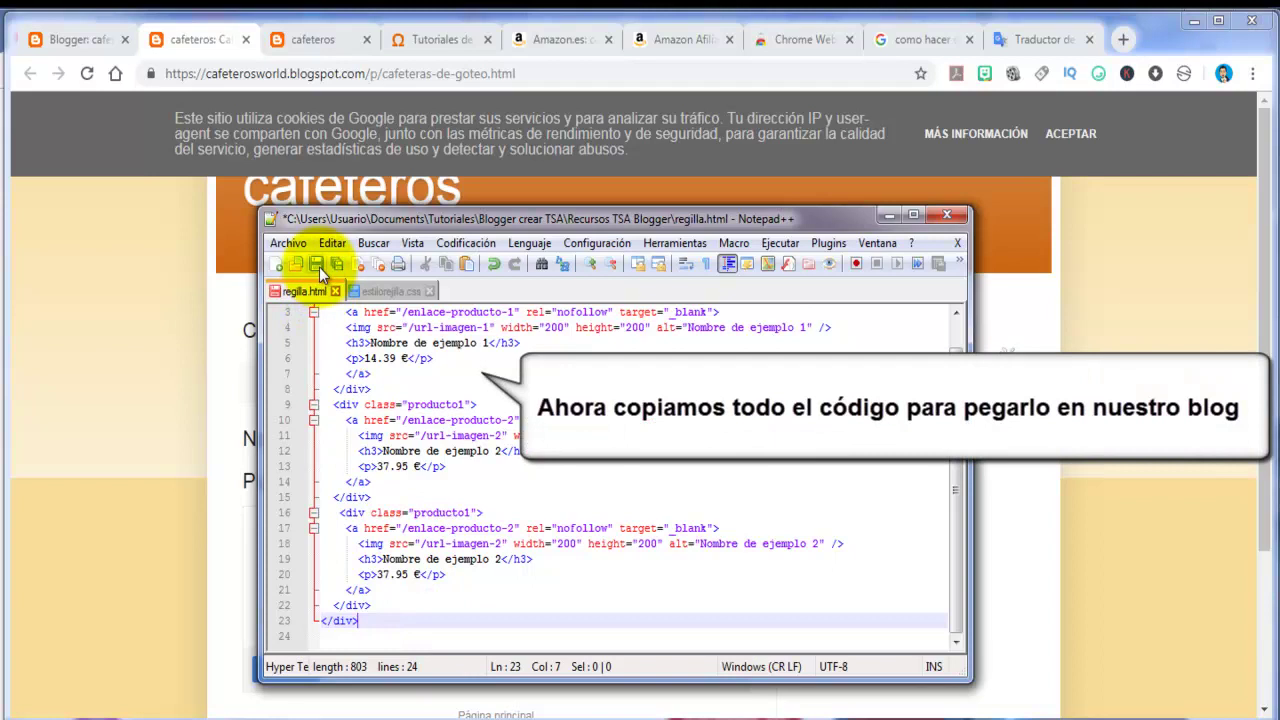
pyautogui.moveTo(402, 636); pyautogui.dragTo(316, 256)
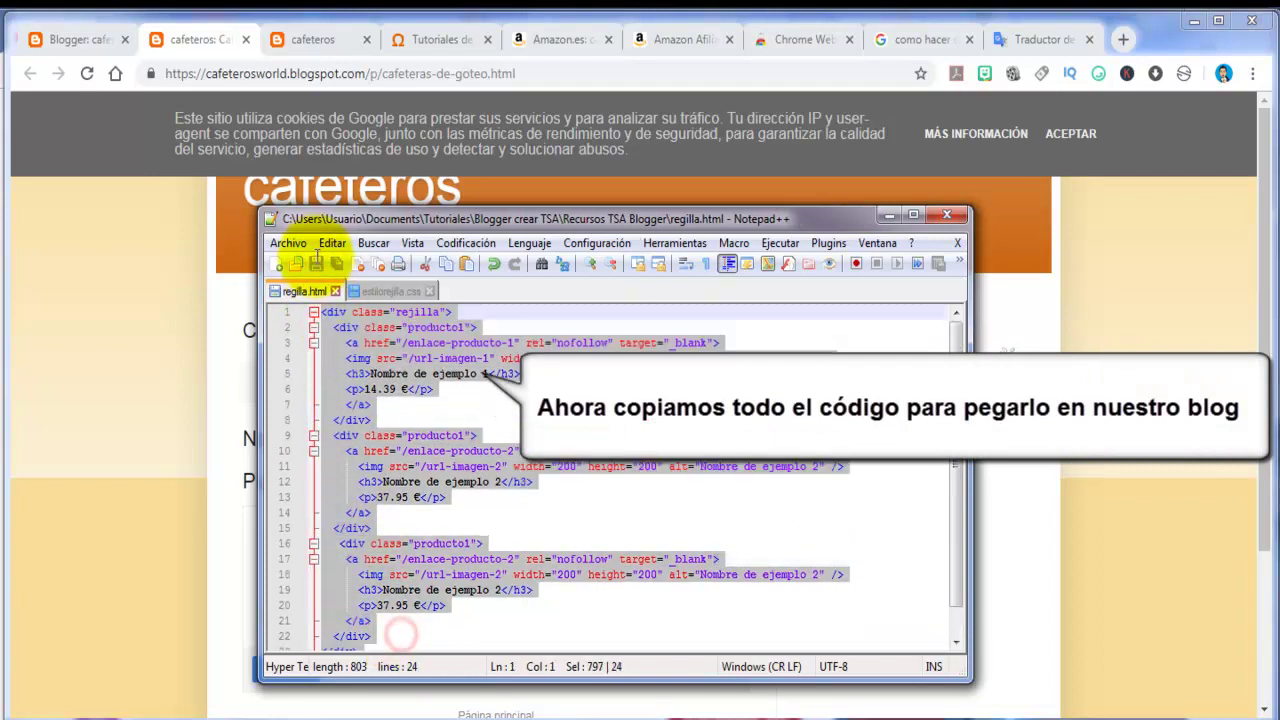
pyautogui.rightClick(382, 340)
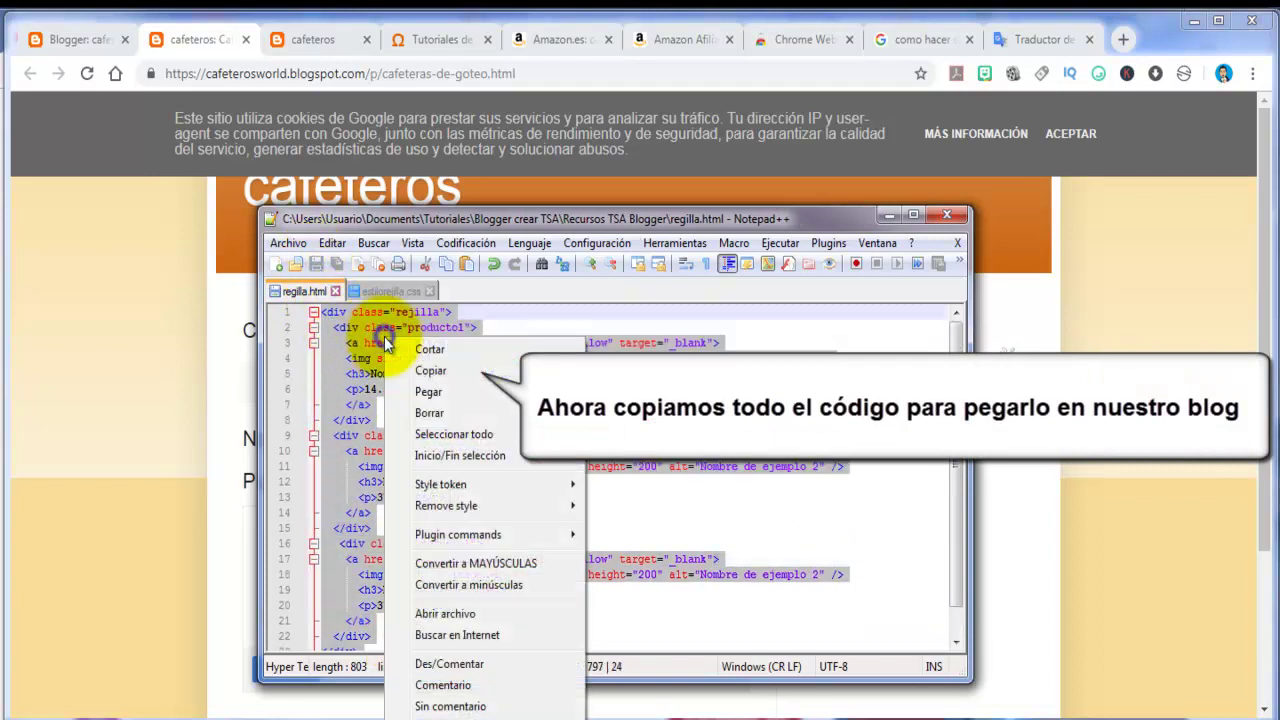
pyautogui.click(456, 378)
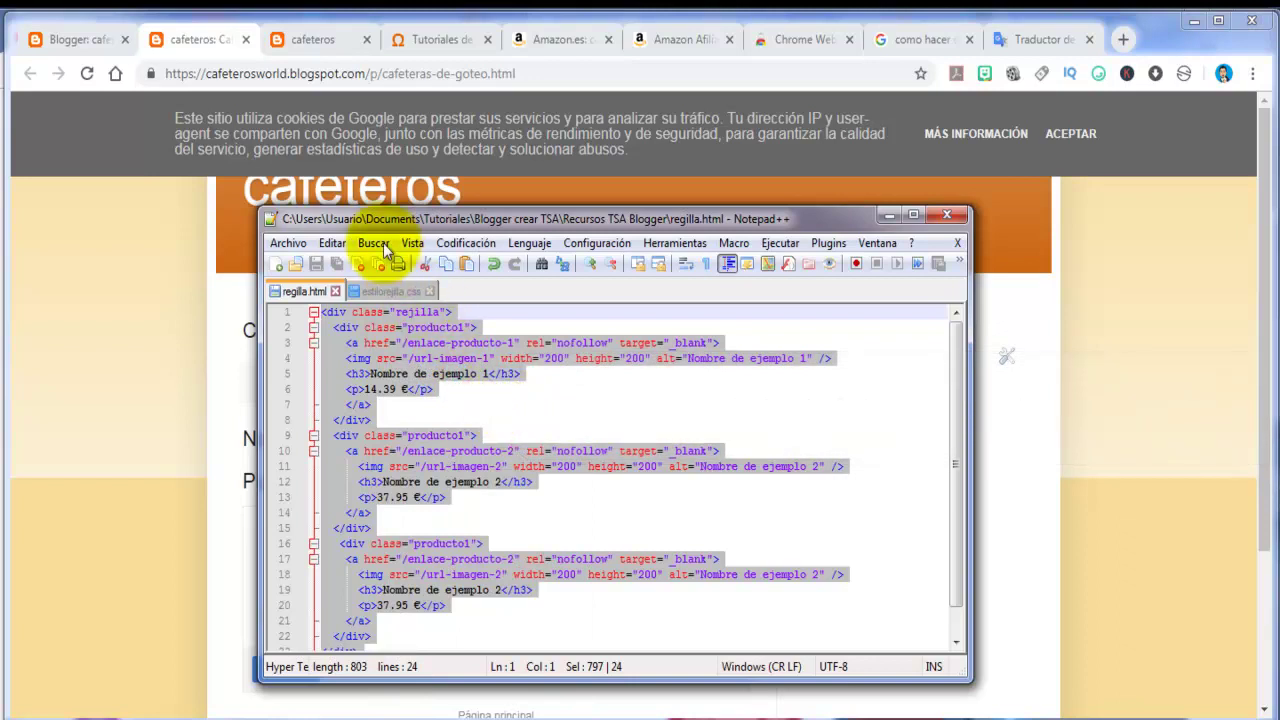
# - Switch to the Blogger editor, replace all of the home page's HTML with the copied code and update the page
pyautogui.click(76, 40)
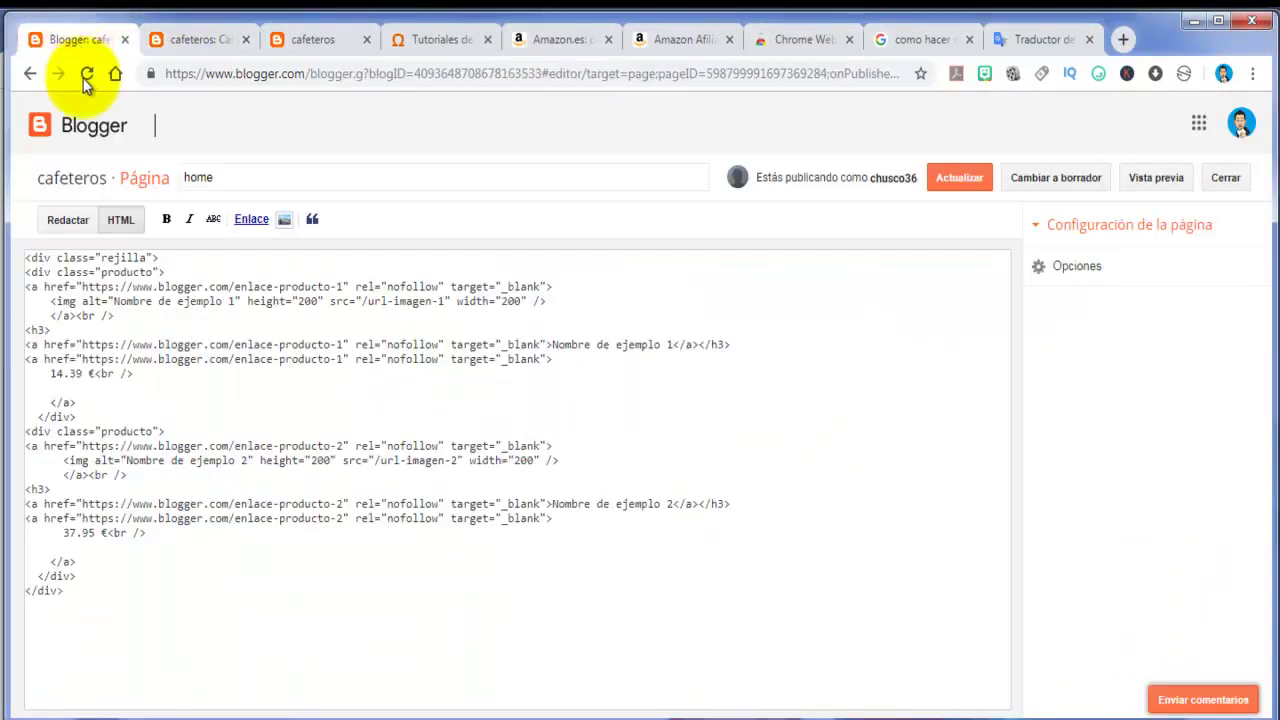
pyautogui.moveTo(100, 597); pyautogui.dragTo(5, 265)
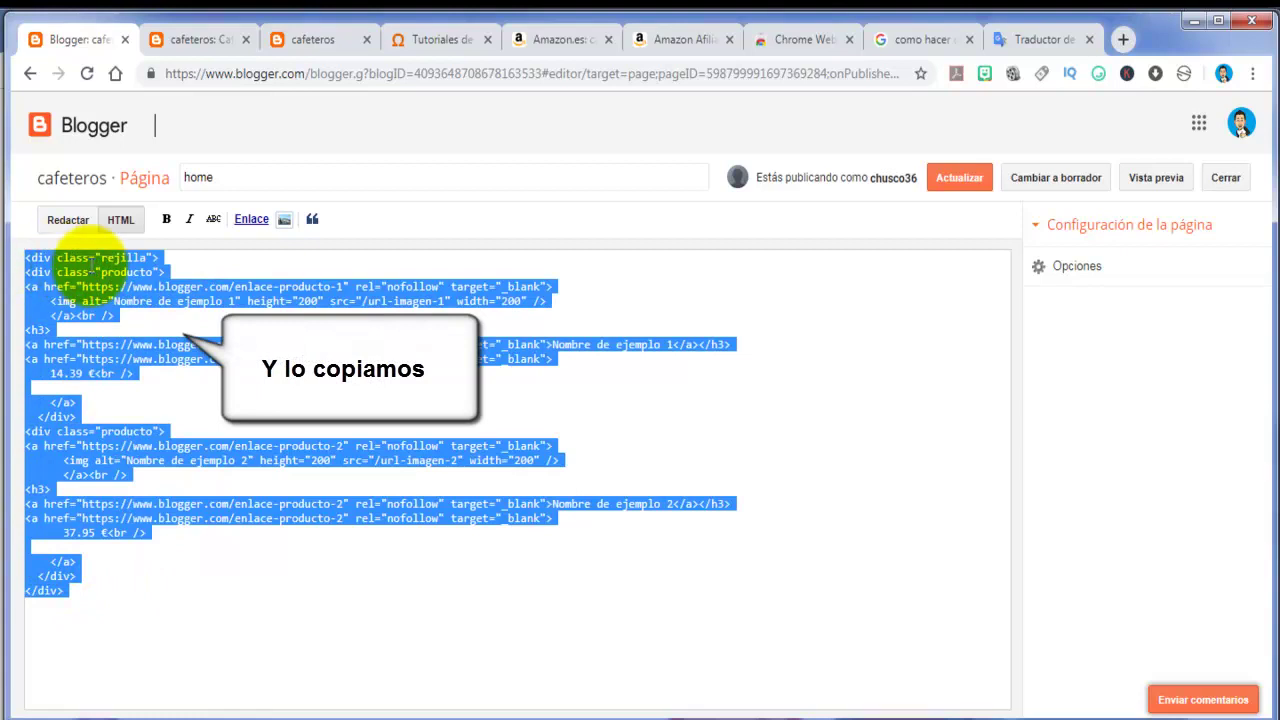
pyautogui.rightClick(93, 265)
pyautogui.click(169, 323)
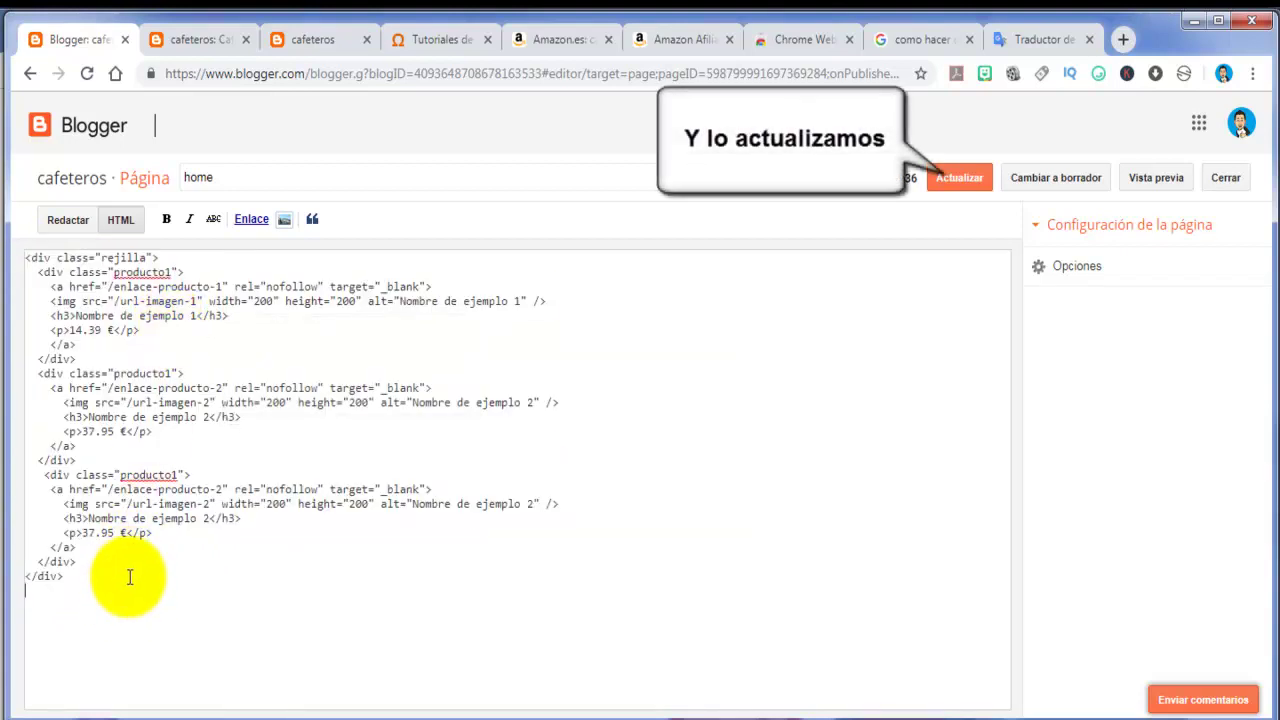
pyautogui.click(962, 177)
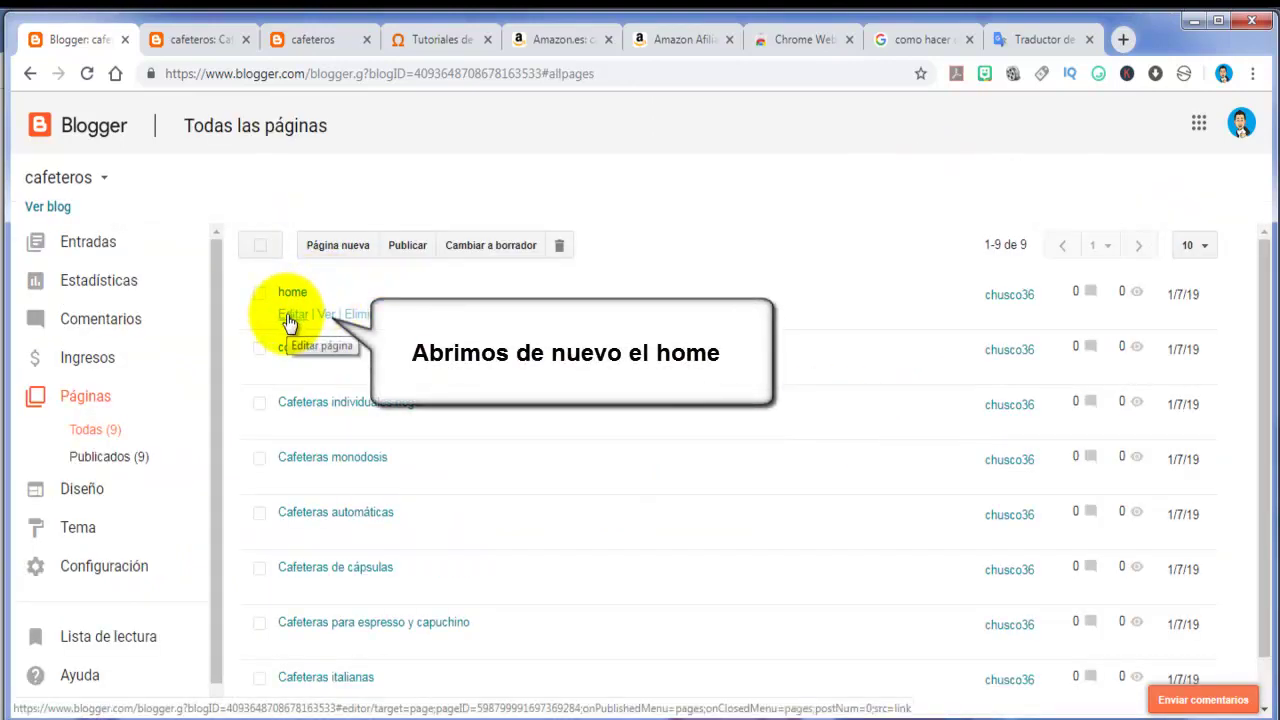
# - Reopen the updated home page for editing
pyautogui.click(289, 316)
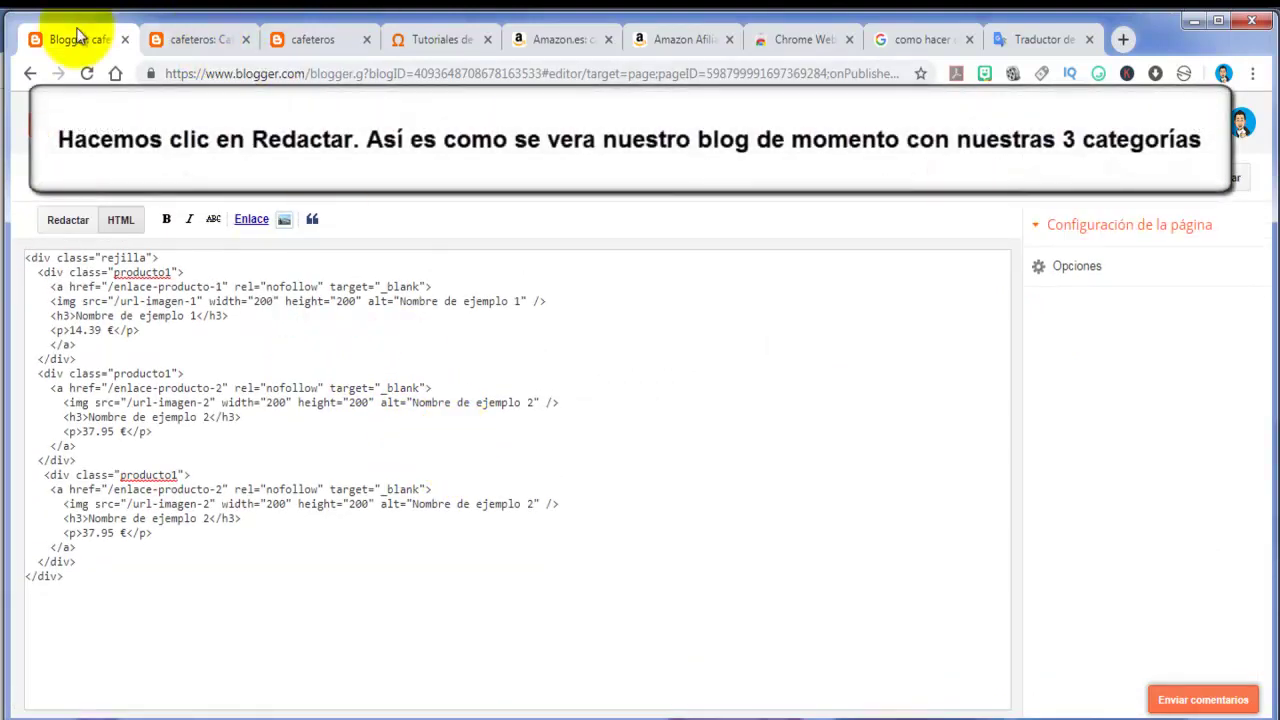
# - Examine the three product categories in the home page's compose view and return to its HTML code
pyautogui.click(70, 224)
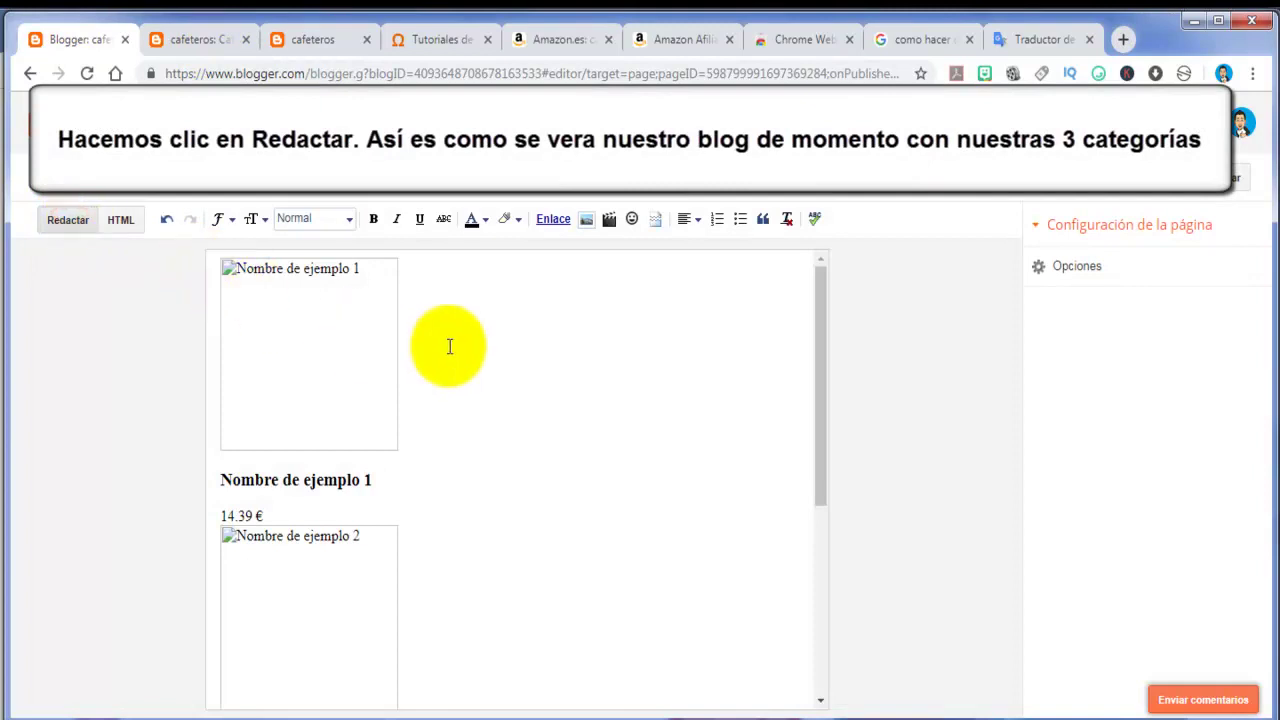
pyautogui.scroll(-4, 440, 350)
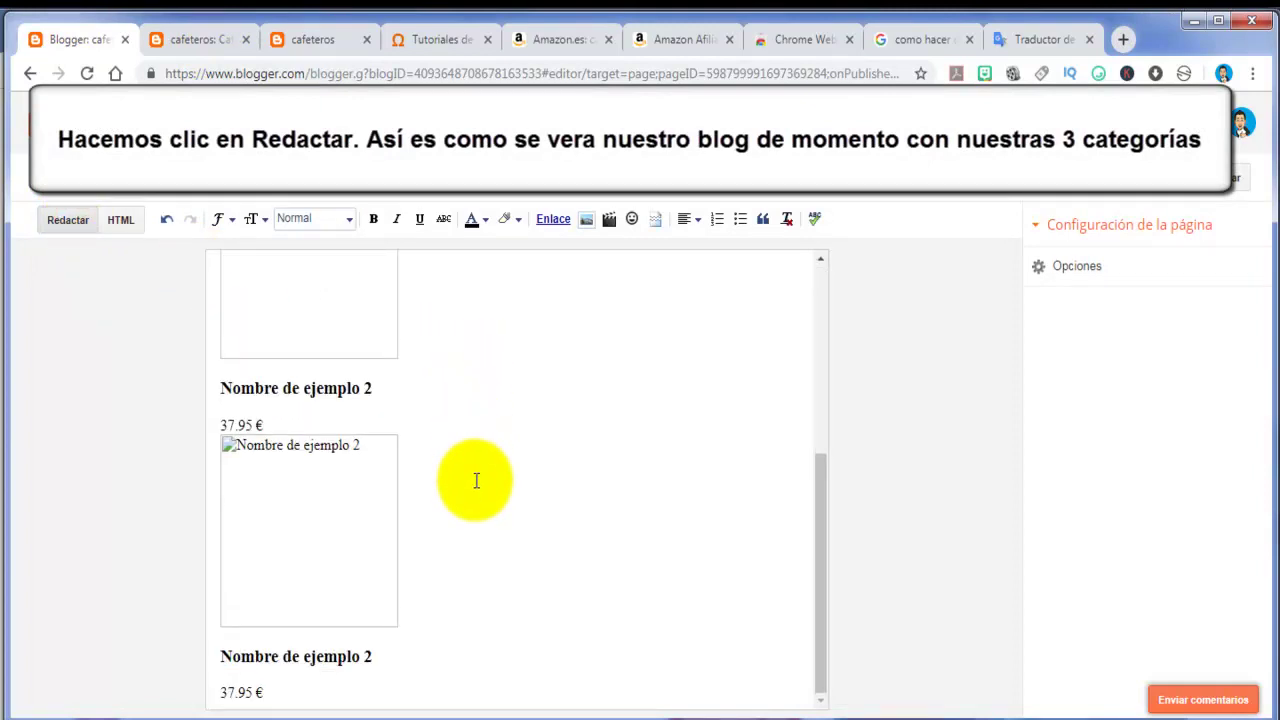
pyautogui.scroll(5, 480, 483)
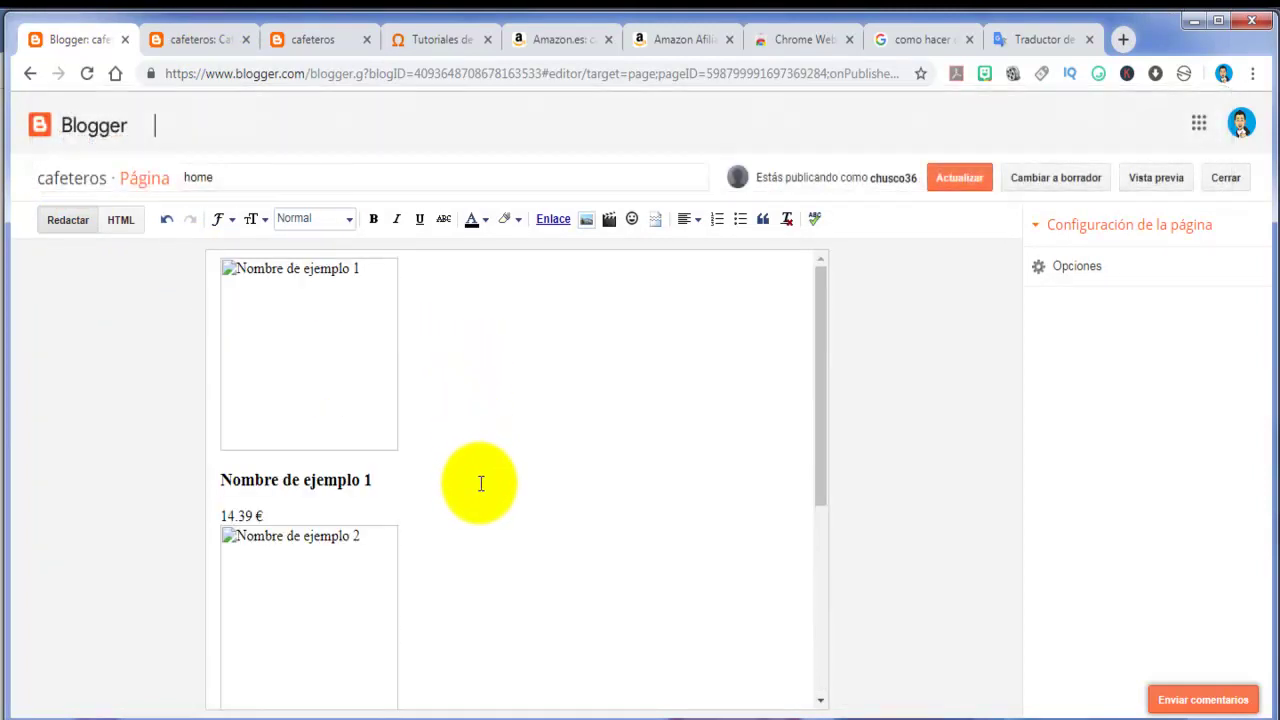
pyautogui.scroll(-4, 480, 483)
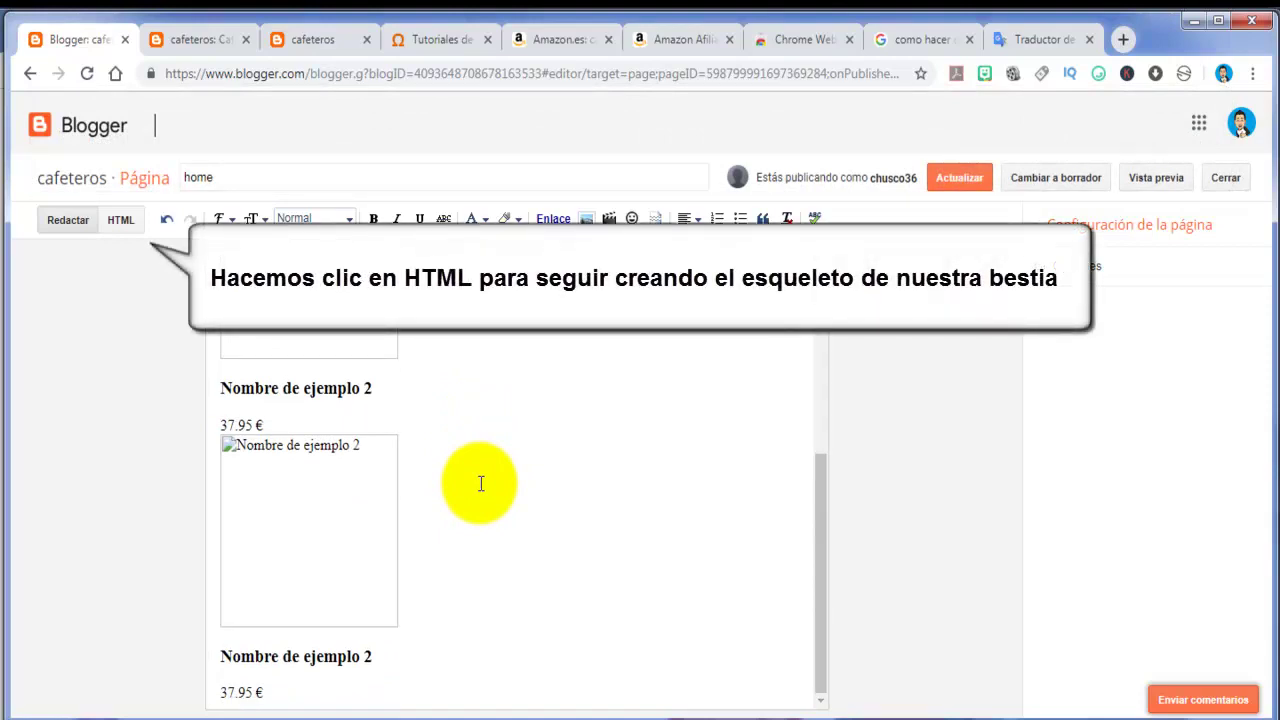
pyautogui.scroll(4, 480, 483)
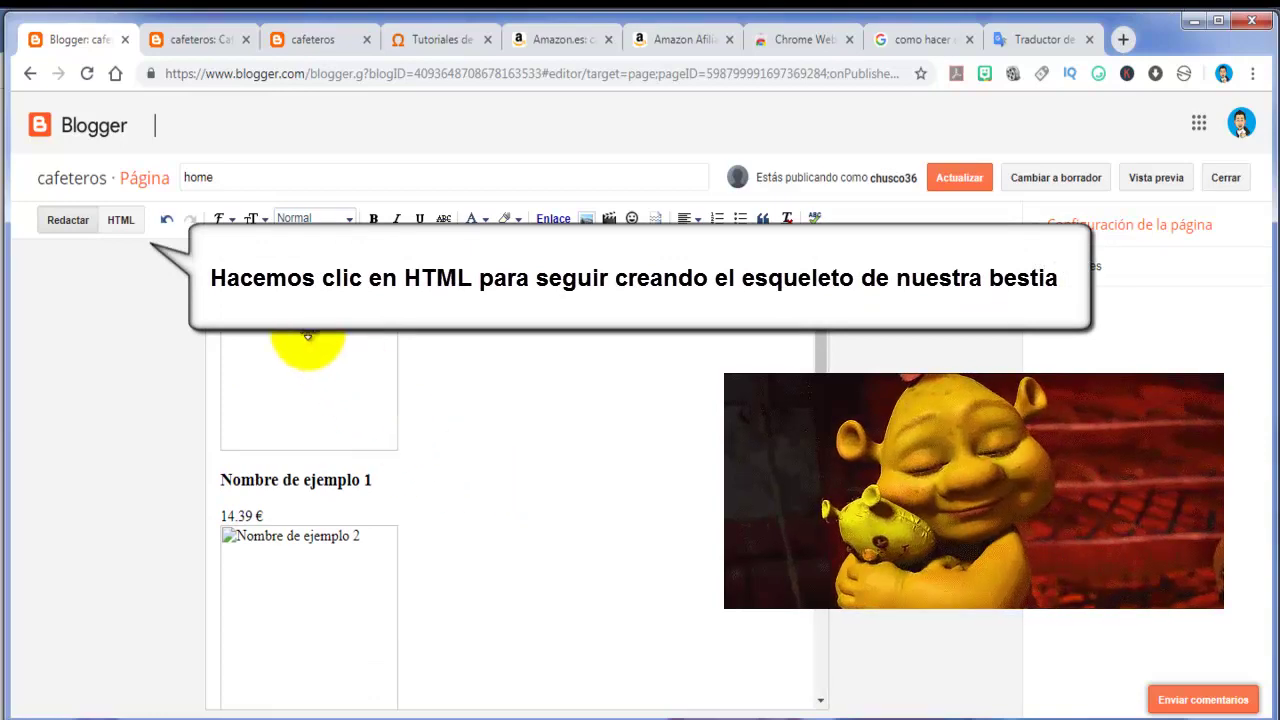
pyautogui.click(120, 221)
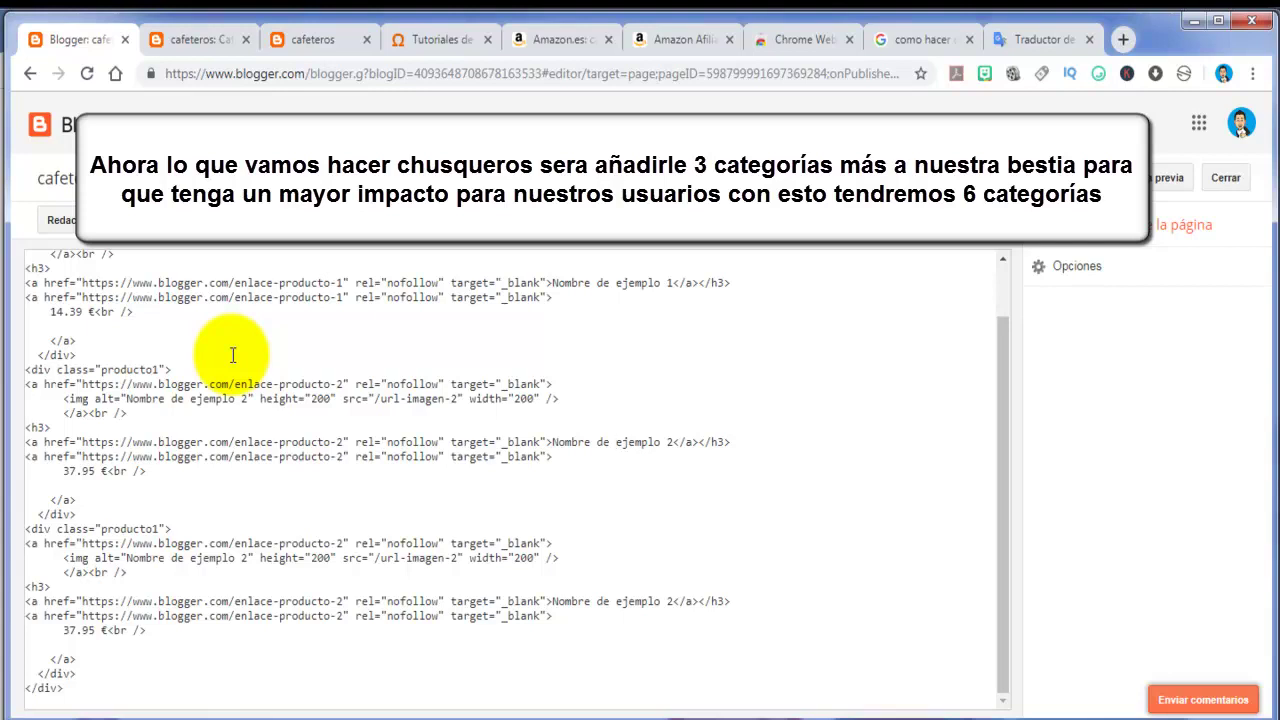
pyautogui.scroll(1, 232, 355)
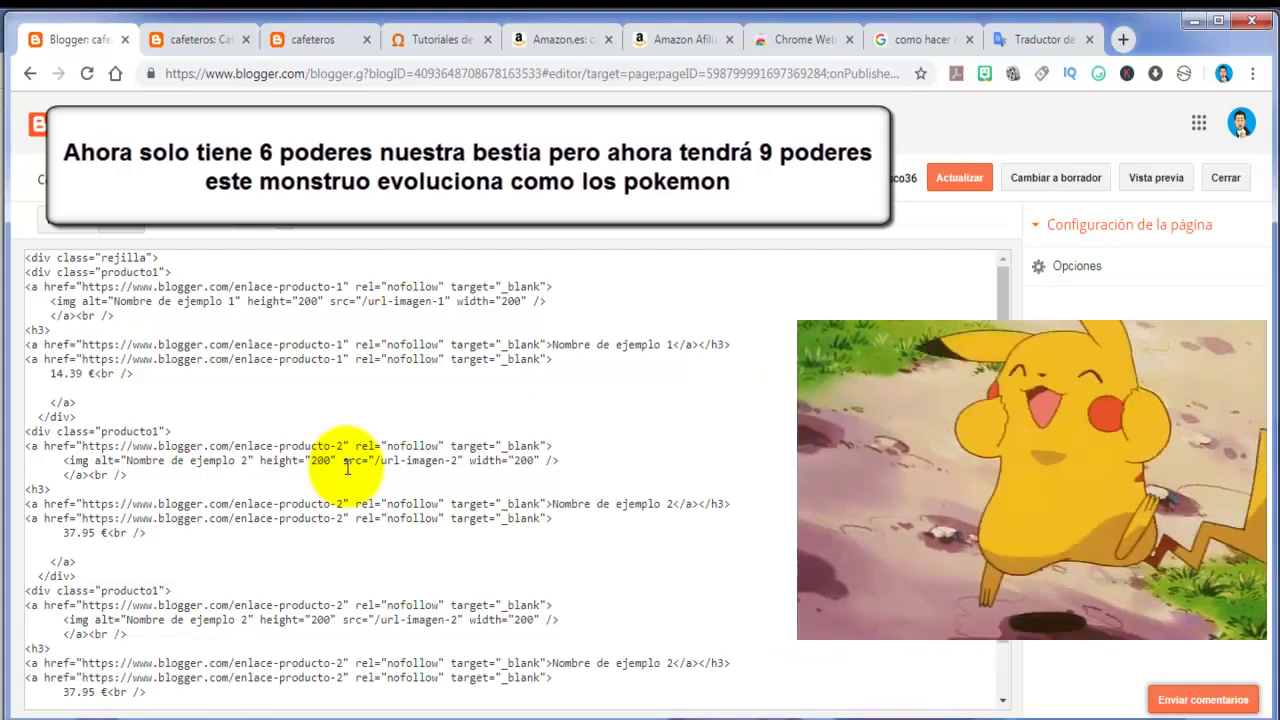
pyautogui.scroll(-2, 347, 468)
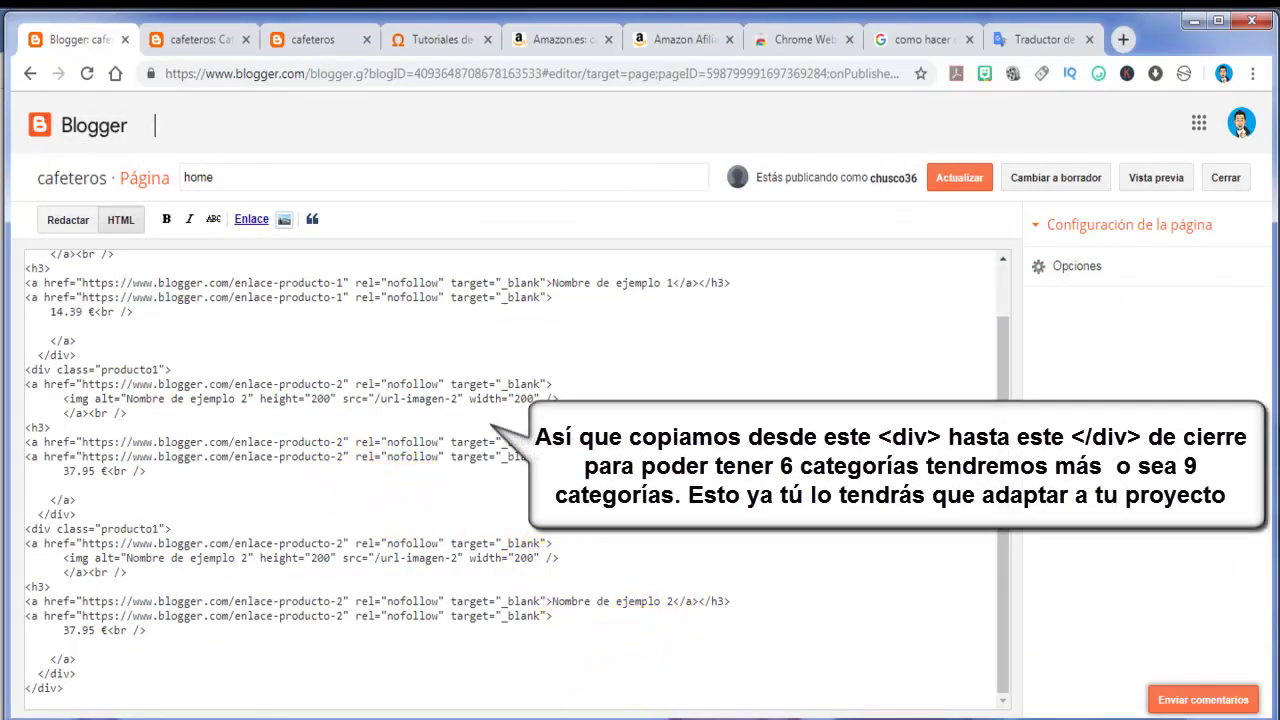
# - Switch to Notepad++ and copy the three product div blocks inside the rejilla div of regilla.html
pyautogui.click(555, 700)
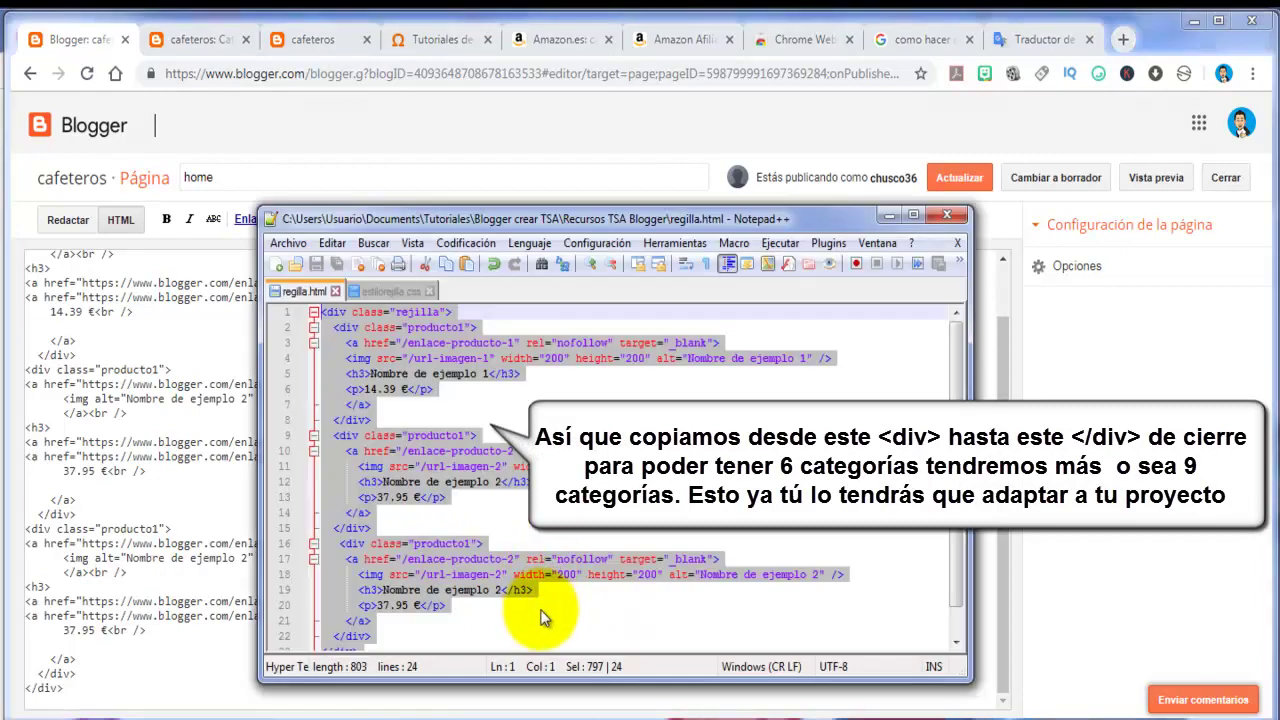
pyautogui.click(540, 608)
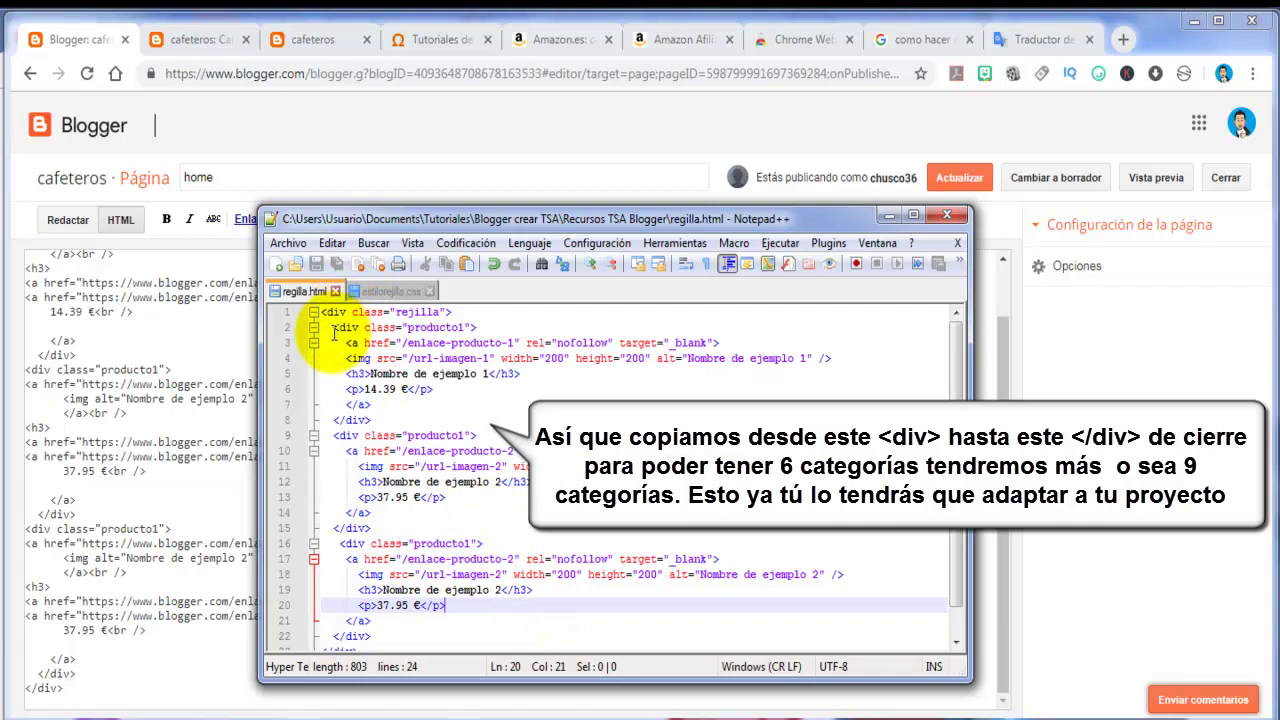
pyautogui.moveTo(333, 330); pyautogui.dragTo(490, 612)
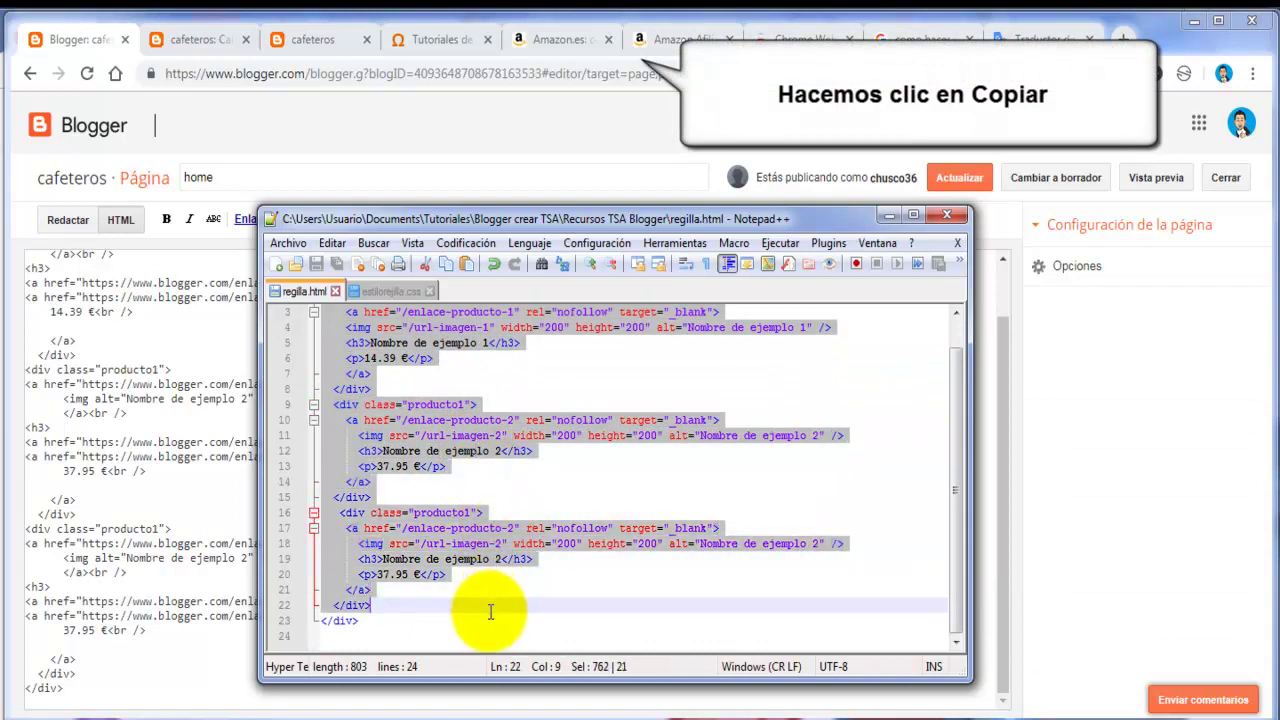
pyautogui.rightClick(469, 437)
pyautogui.click(557, 54)
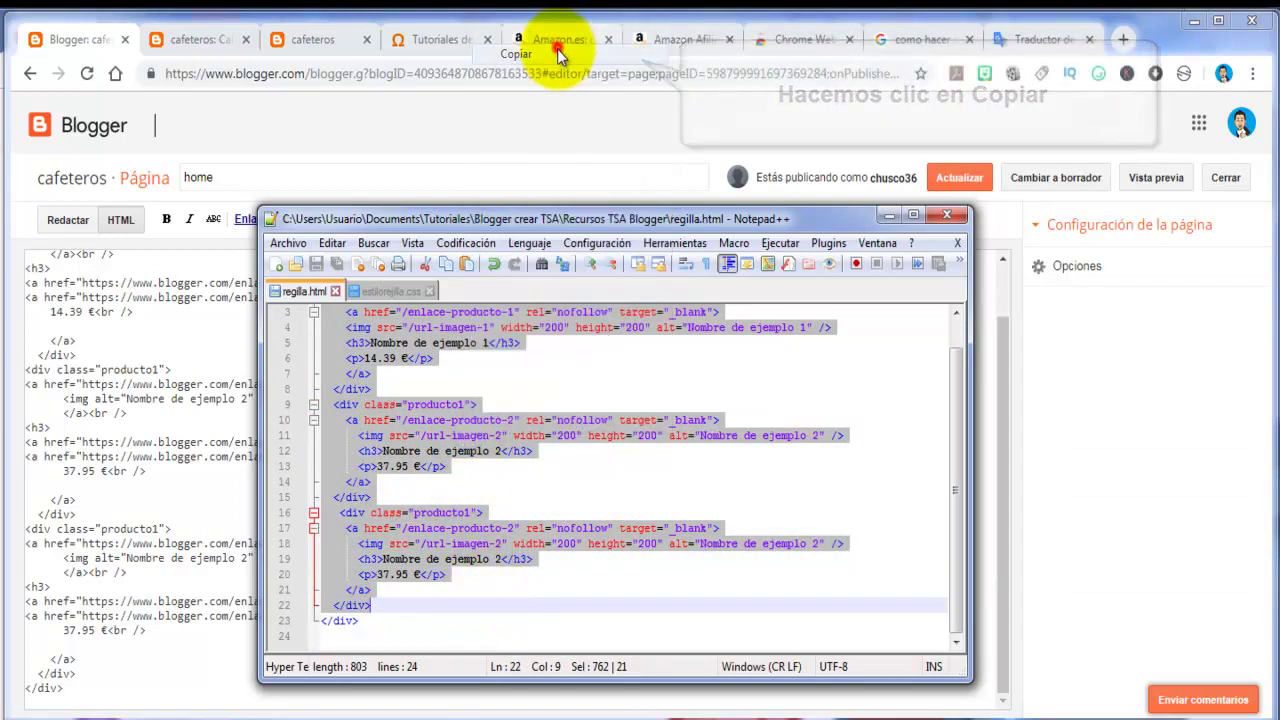
# - Paste the copied blocks on a new line below the third product's closing </div>, inside the rejilla div
pyautogui.click(424, 607)
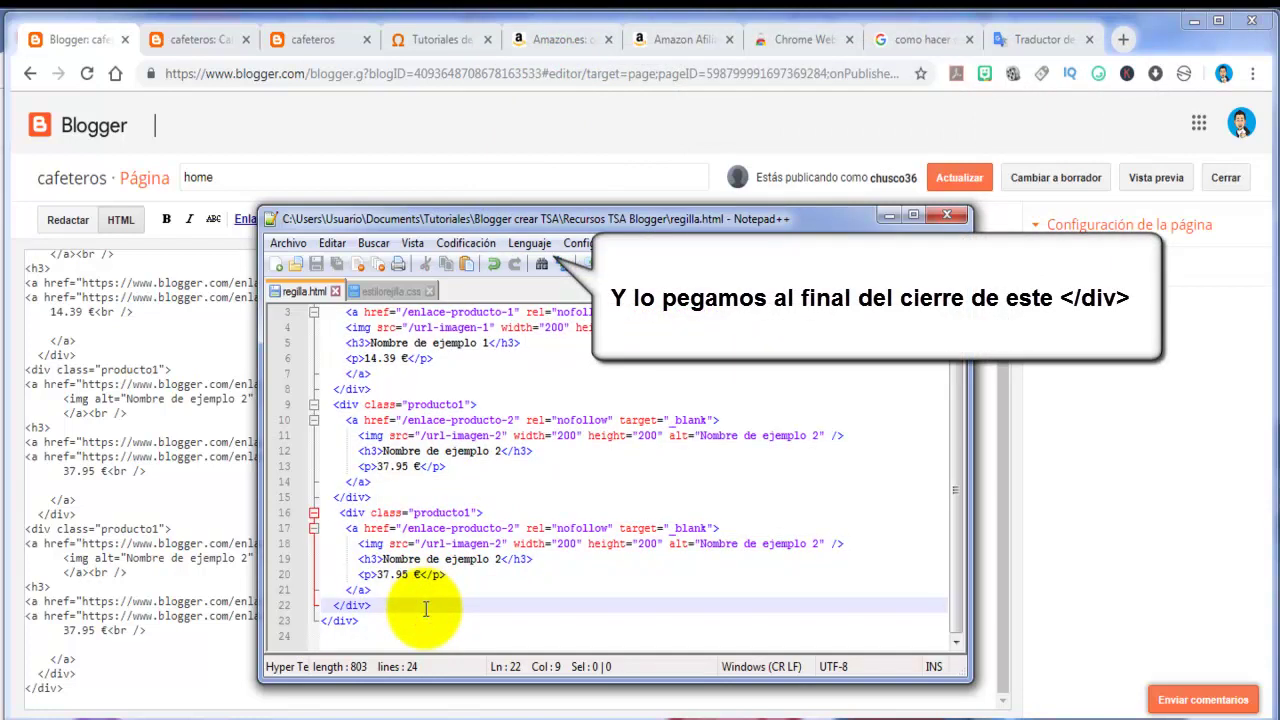
pyautogui.press('Return')
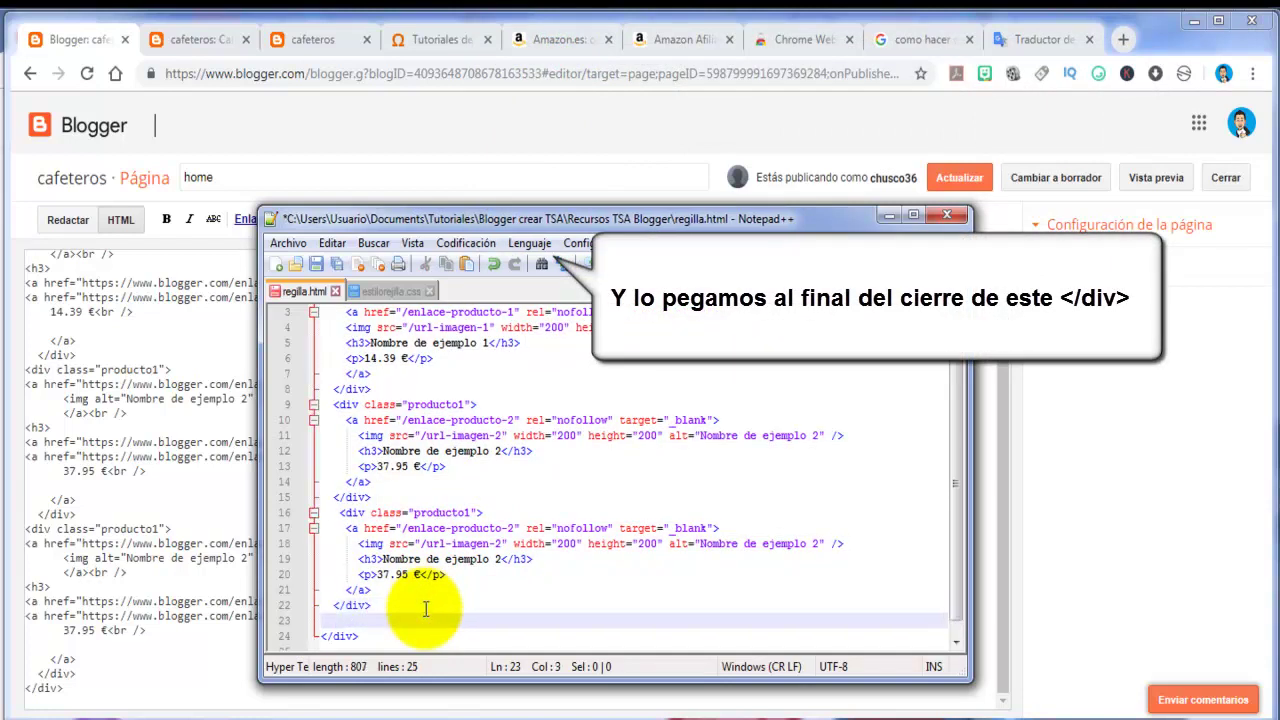
pyautogui.rightClick(423, 611)
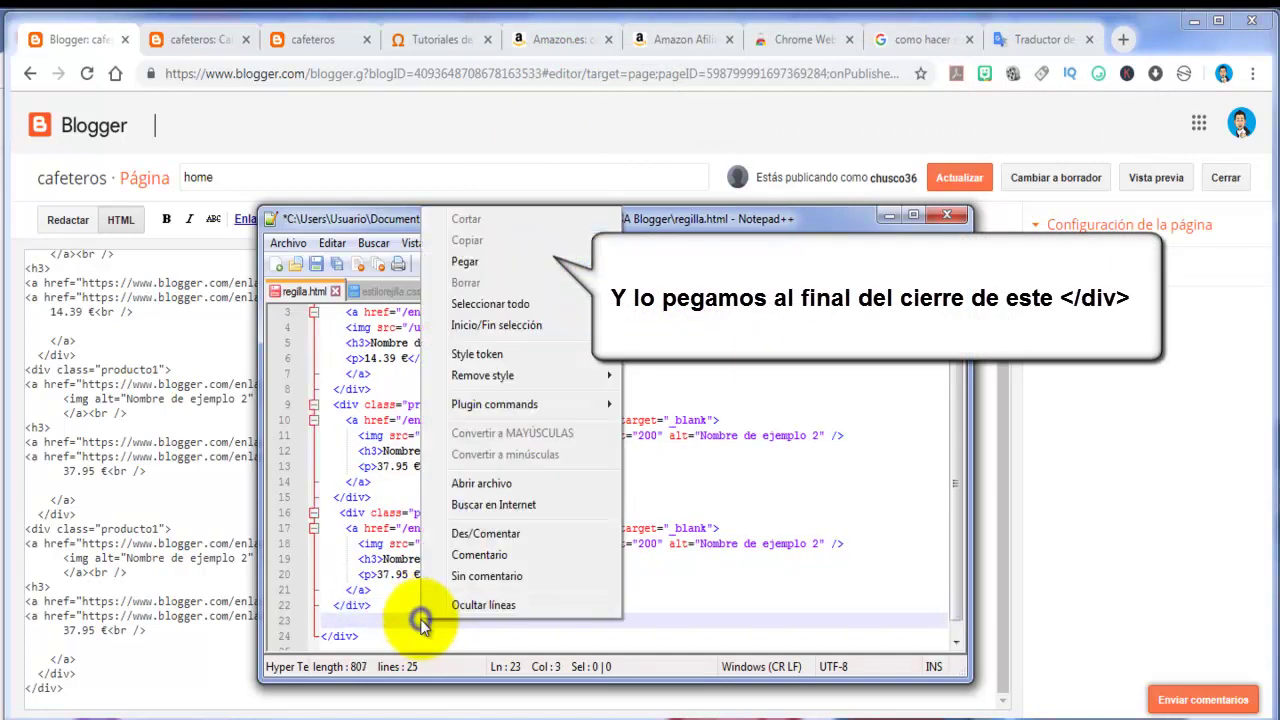
pyautogui.click(509, 266)
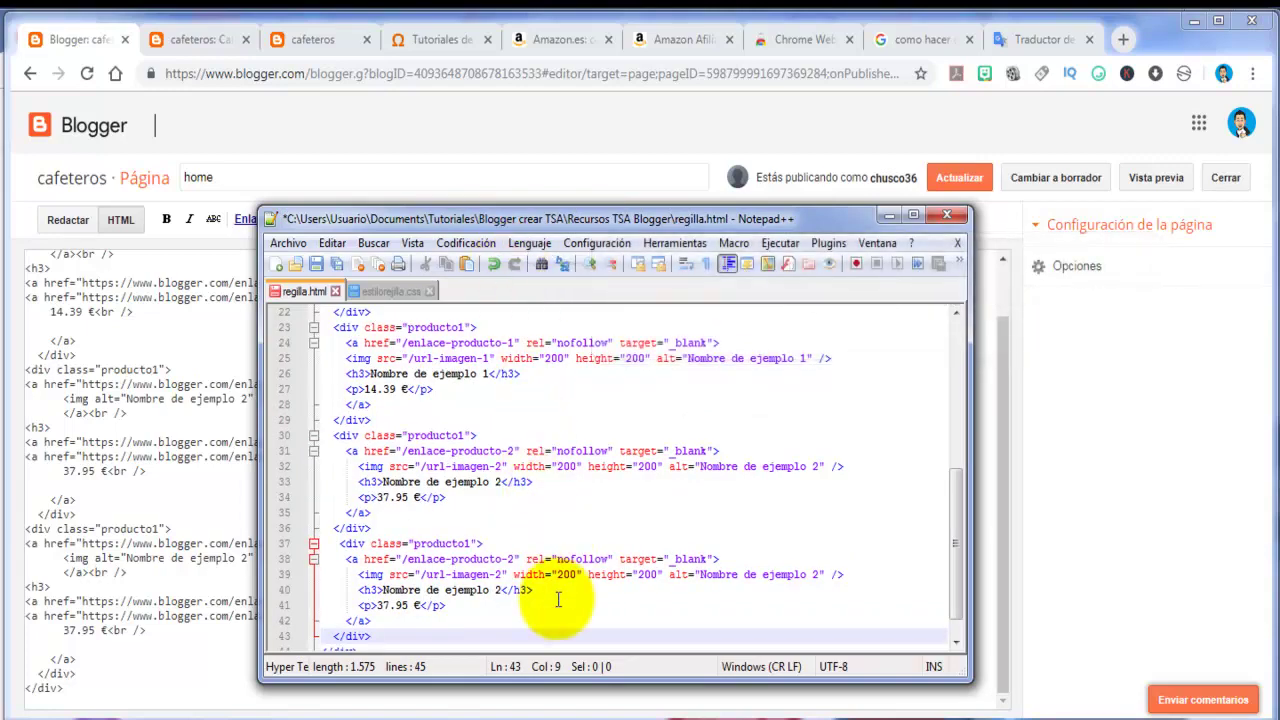
# - Change the class of the three pasted product divs to producto2 and save regilla.html
pyautogui.scroll(5, 558, 598)
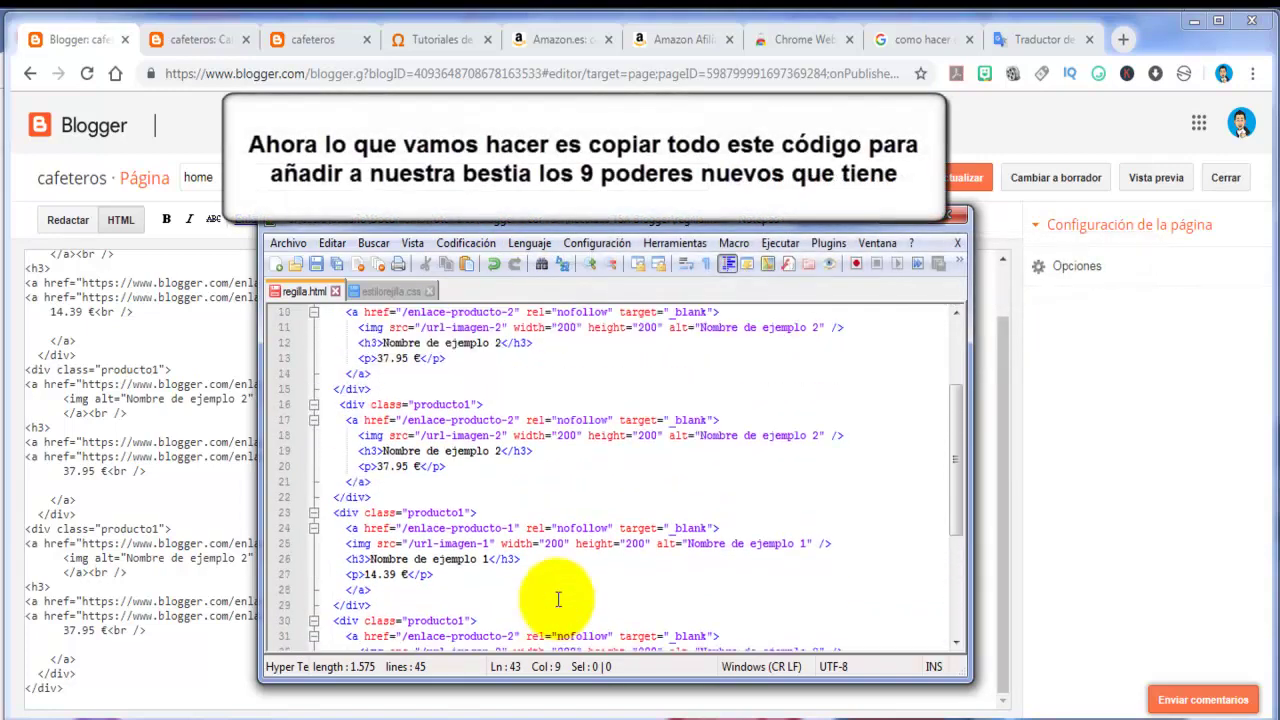
pyautogui.scroll(2, 558, 598)
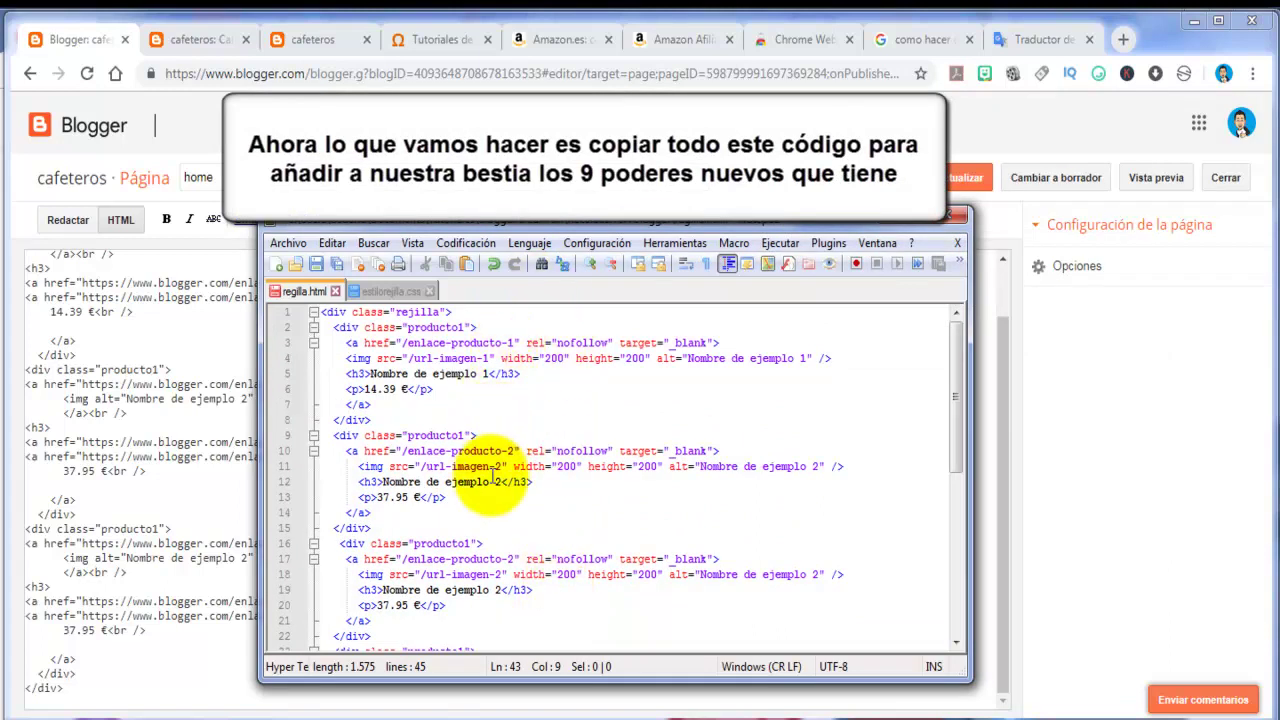
pyautogui.click(490, 605)
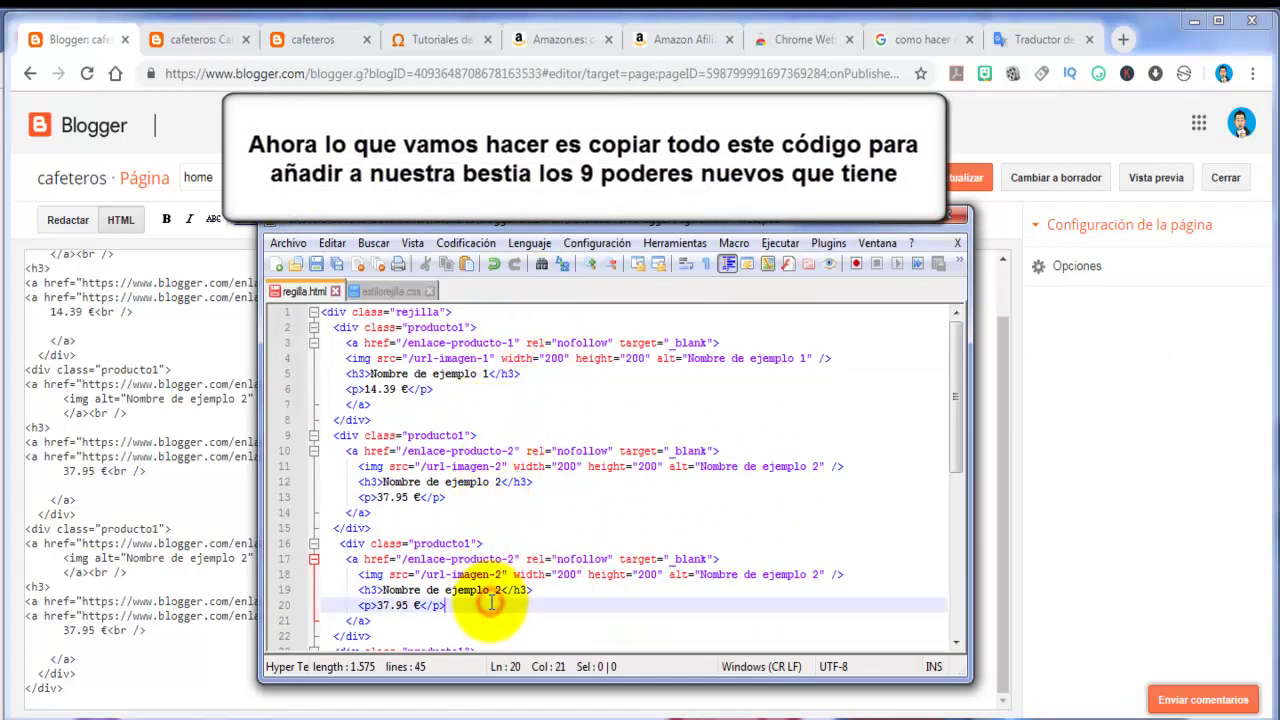
pyautogui.scroll(-3, 491, 603)
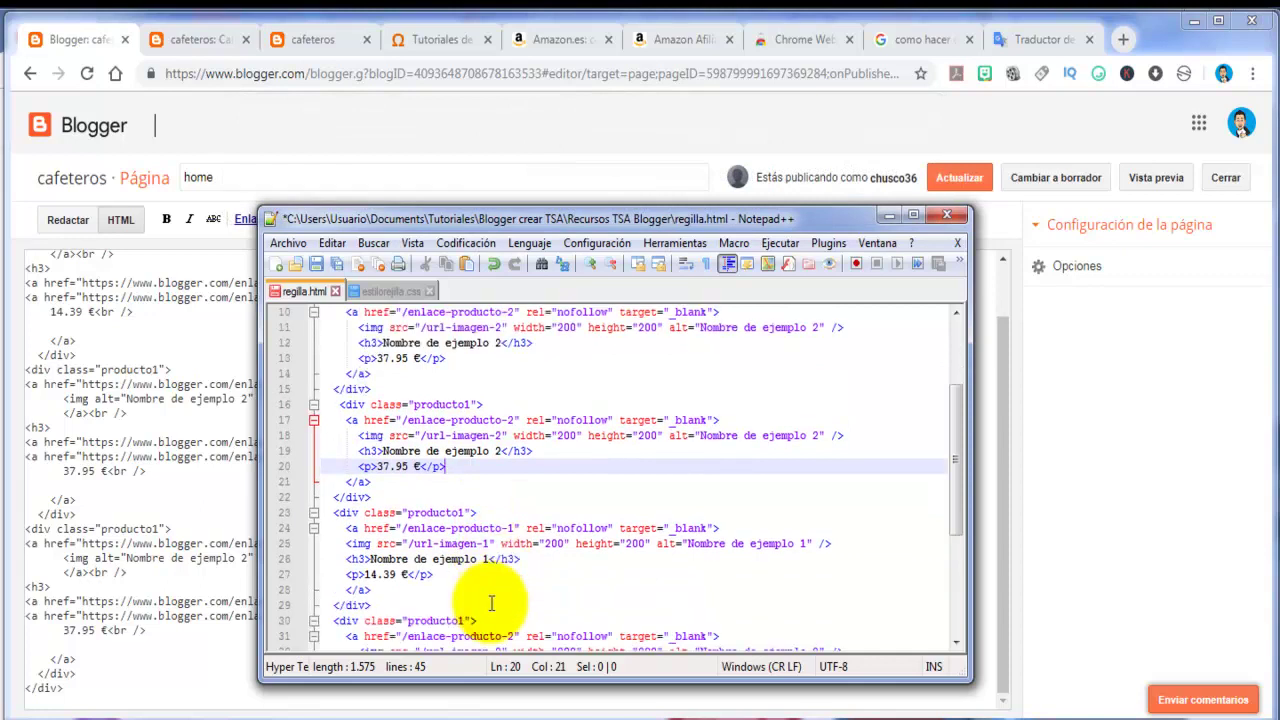
pyautogui.scroll(-1, 524, 470)
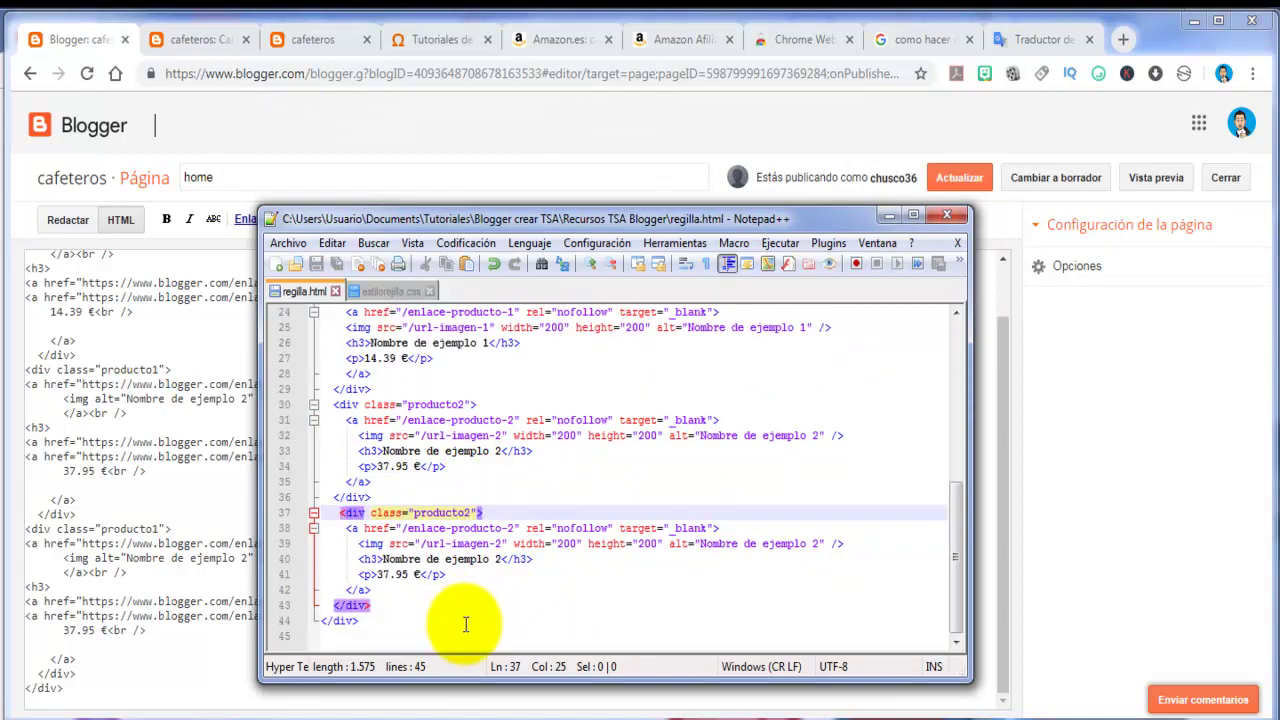
# - Copy the entire code of regilla.html, from the opening rejilla div to its closing </div>
pyautogui.click(461, 631)
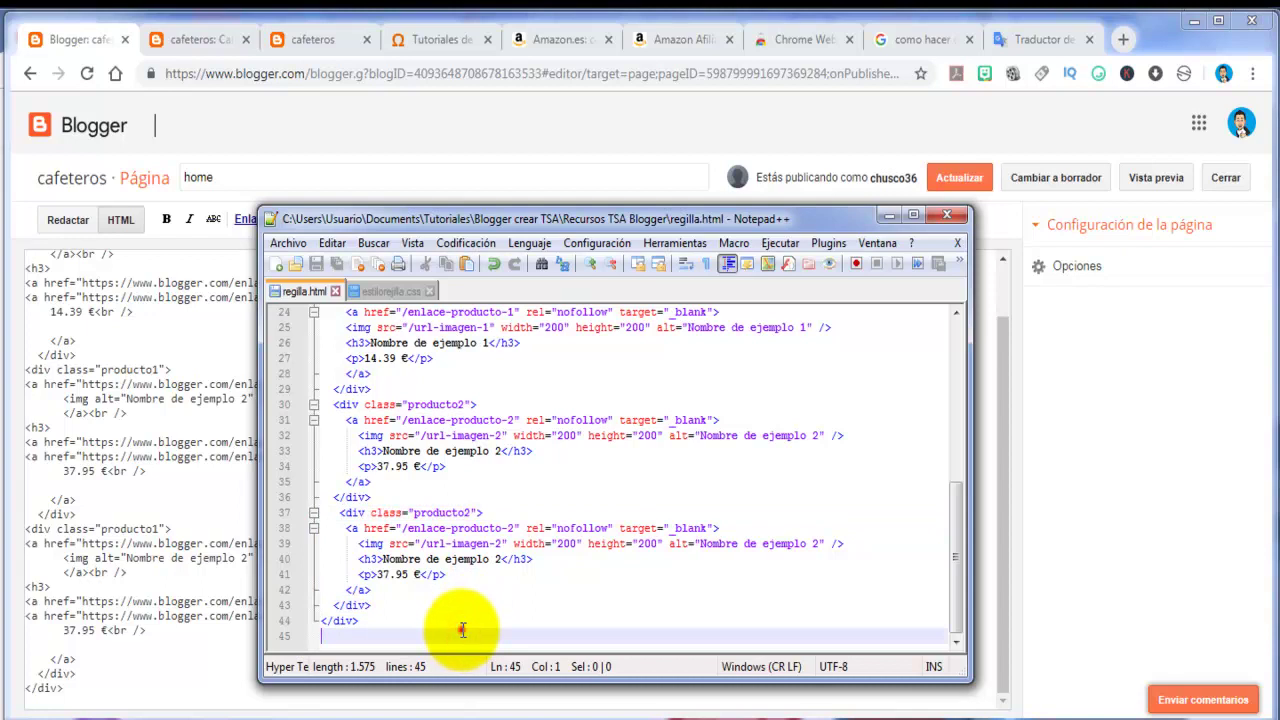
pyautogui.click(454, 624)
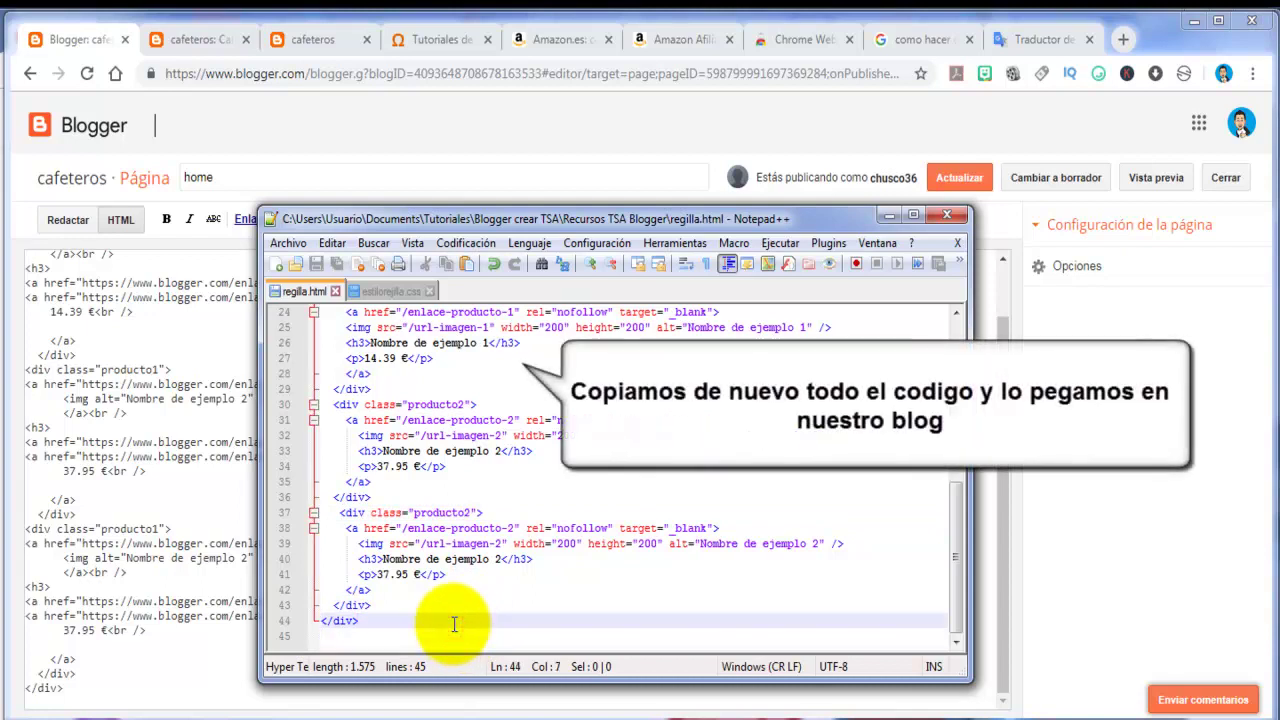
pyautogui.moveTo(454, 624); pyautogui.dragTo(286, 163)
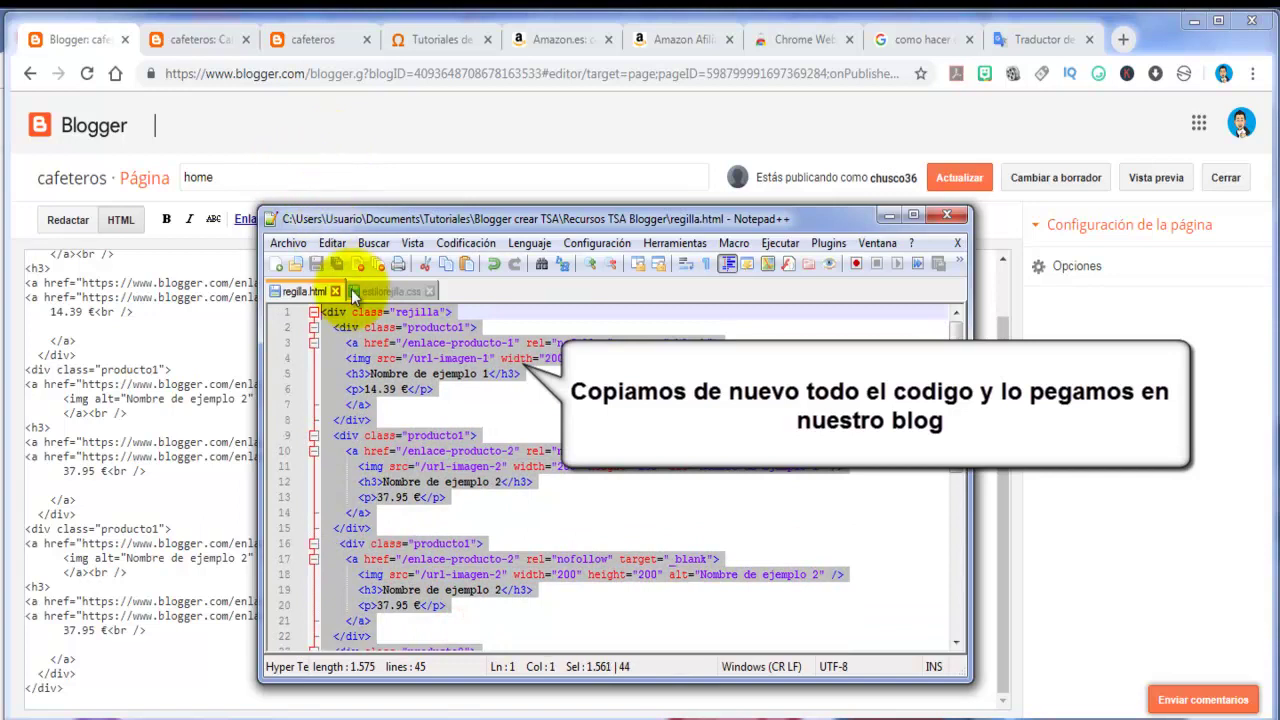
pyautogui.rightClick(374, 340)
pyautogui.click(459, 375)
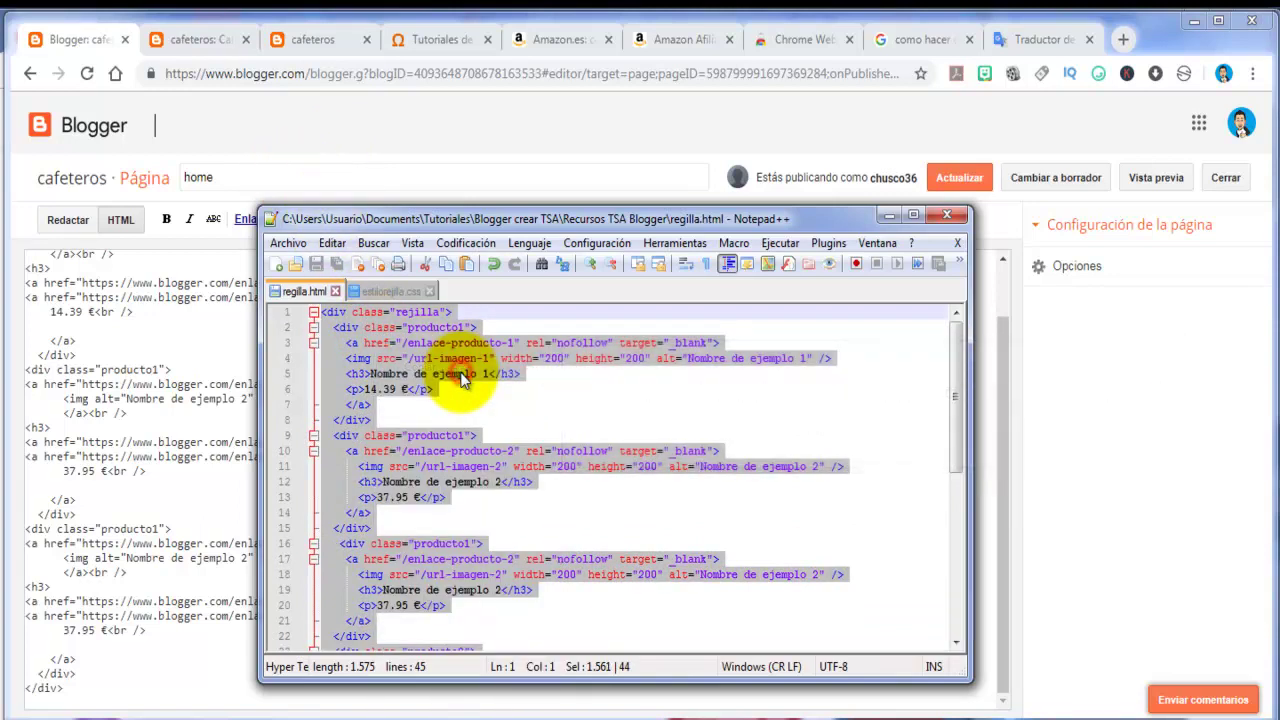
# - Switch to the Blogger editor, replace the home page's whole HTML with the copied six-product code and update the page
pyautogui.click(150, 258)
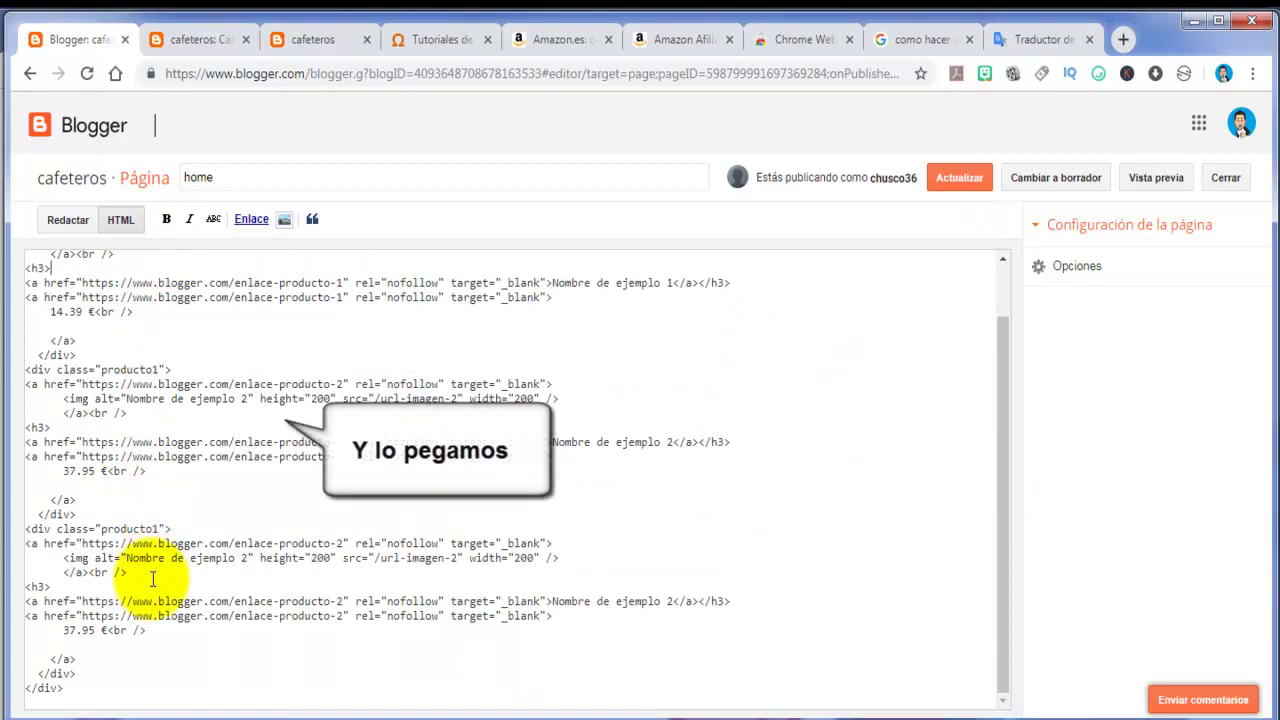
pyautogui.moveTo(143, 712); pyautogui.dragTo(50, 147)
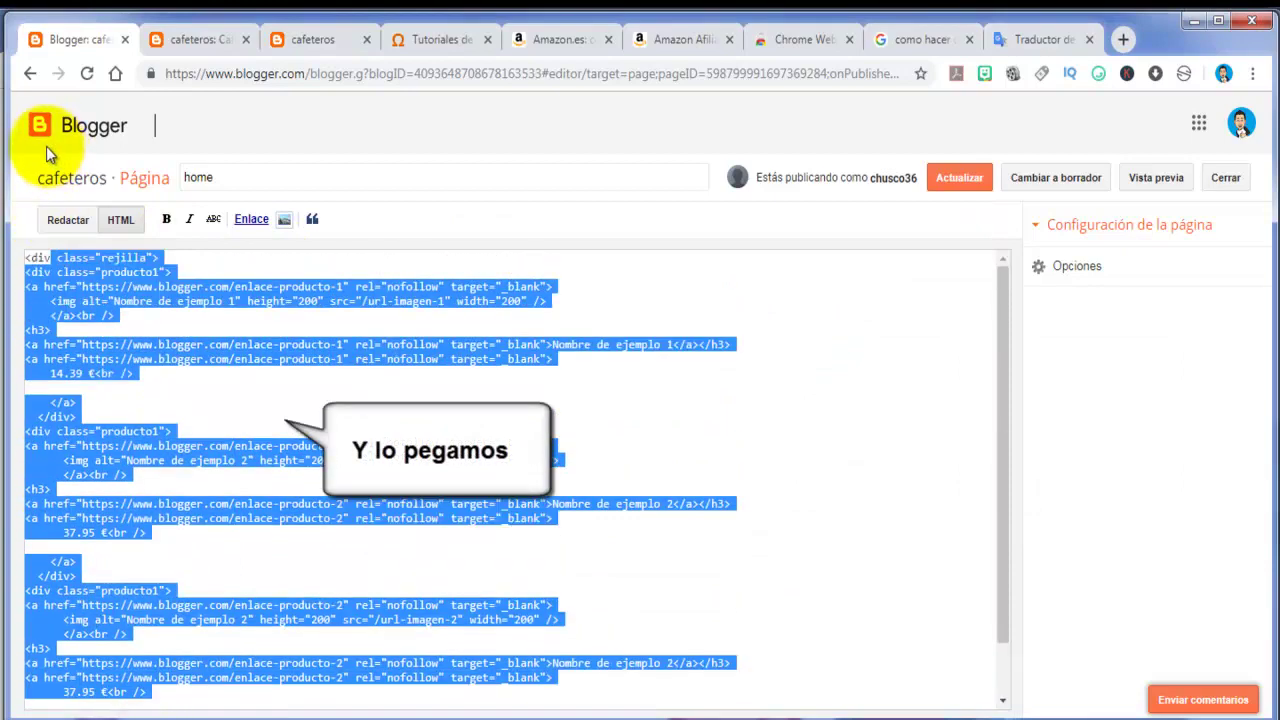
pyautogui.rightClick(133, 368)
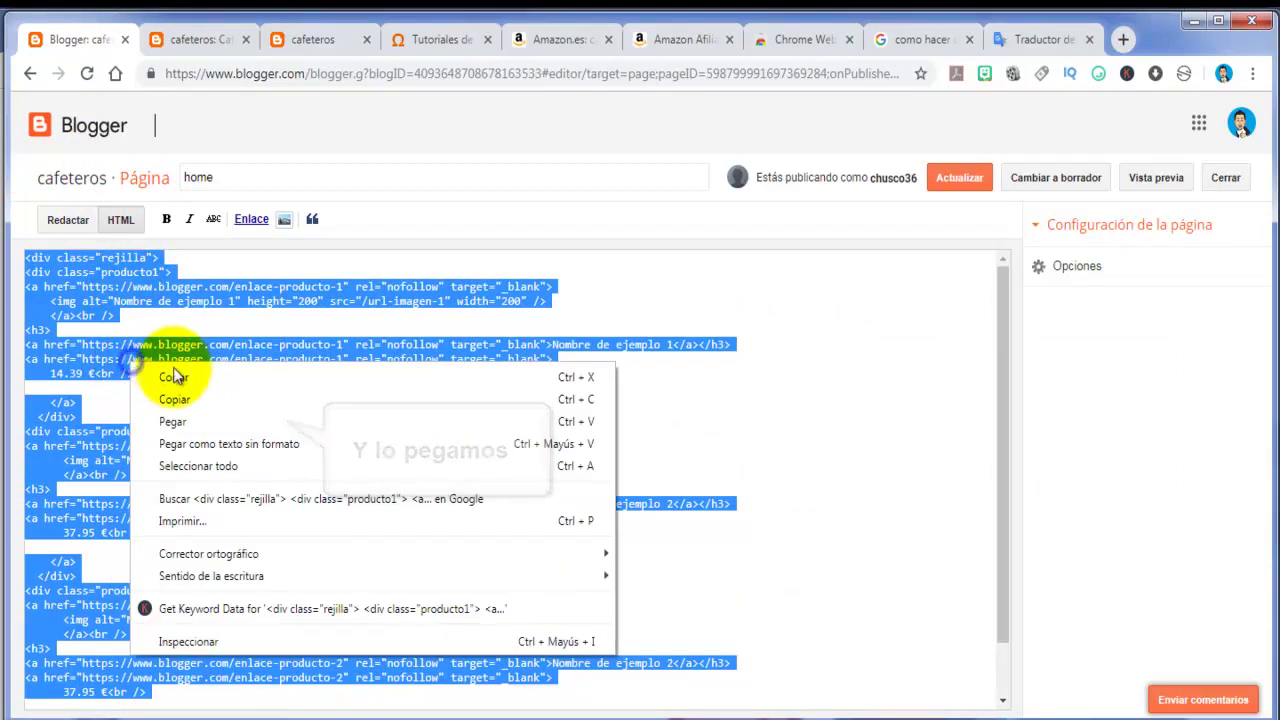
pyautogui.click(219, 421)
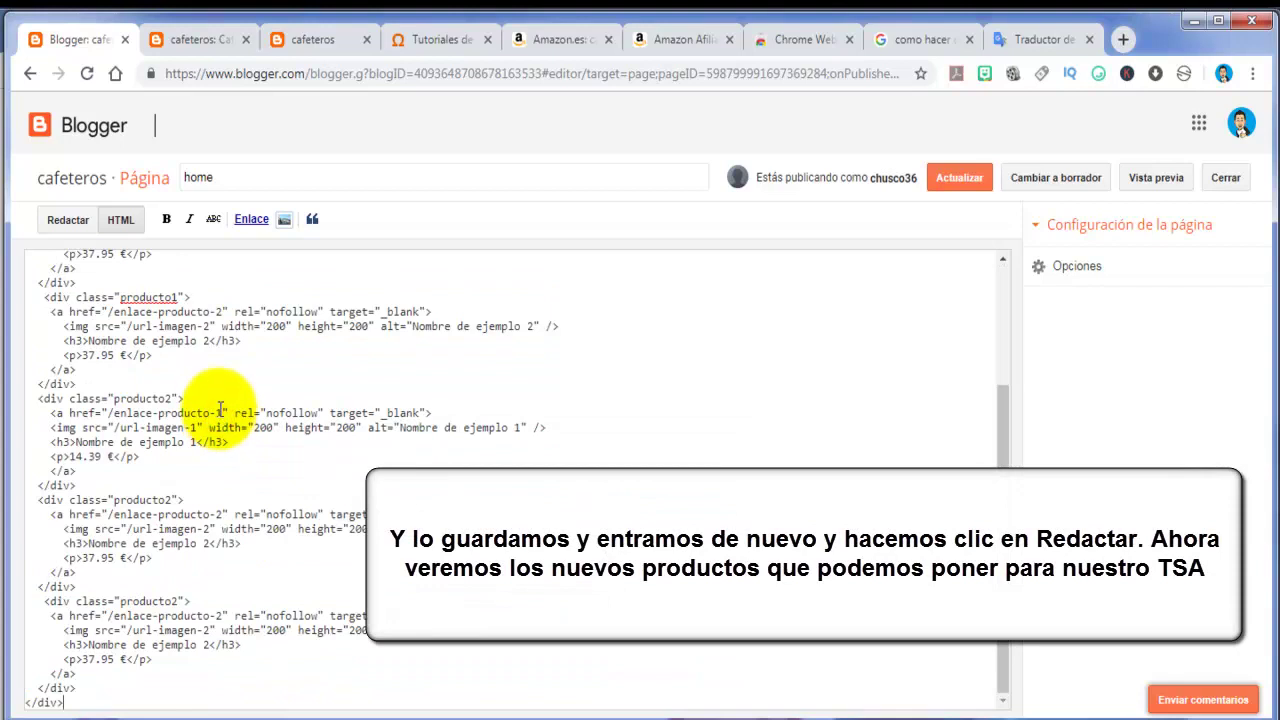
pyautogui.click(962, 177)
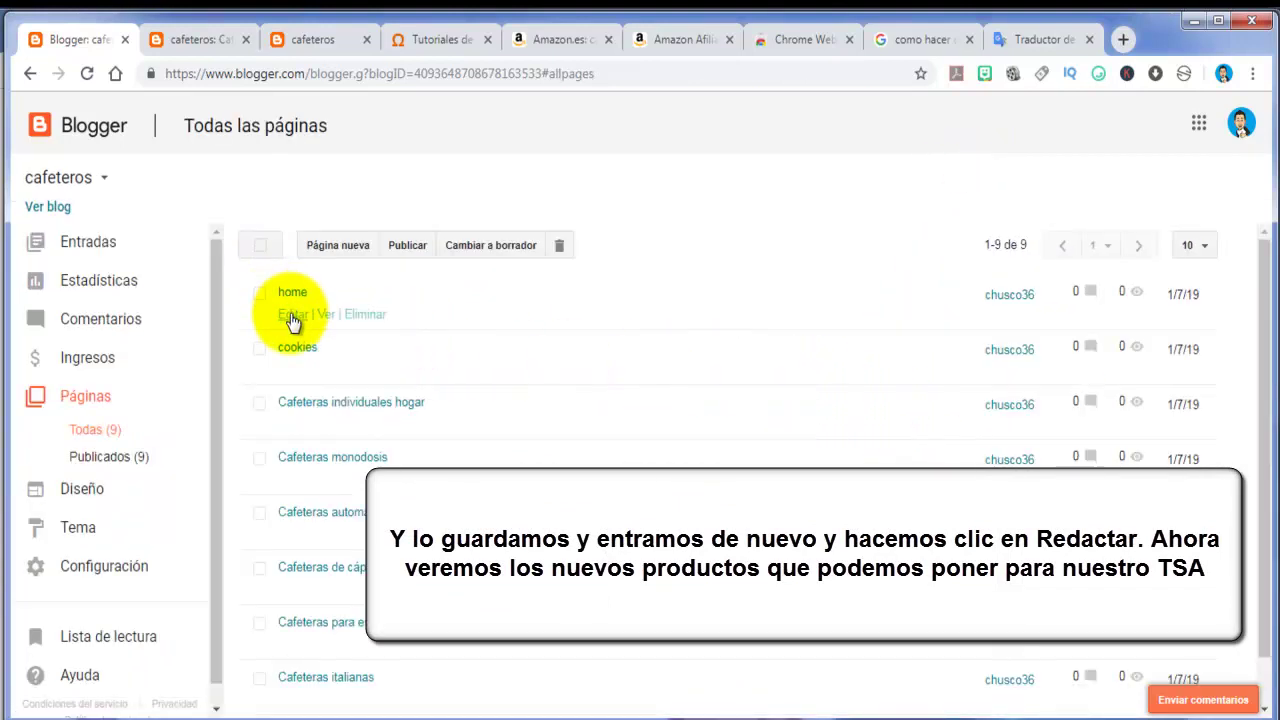
# - Reopen the home page for editing and examine all its product categories in compose view
pyautogui.click(290, 312)
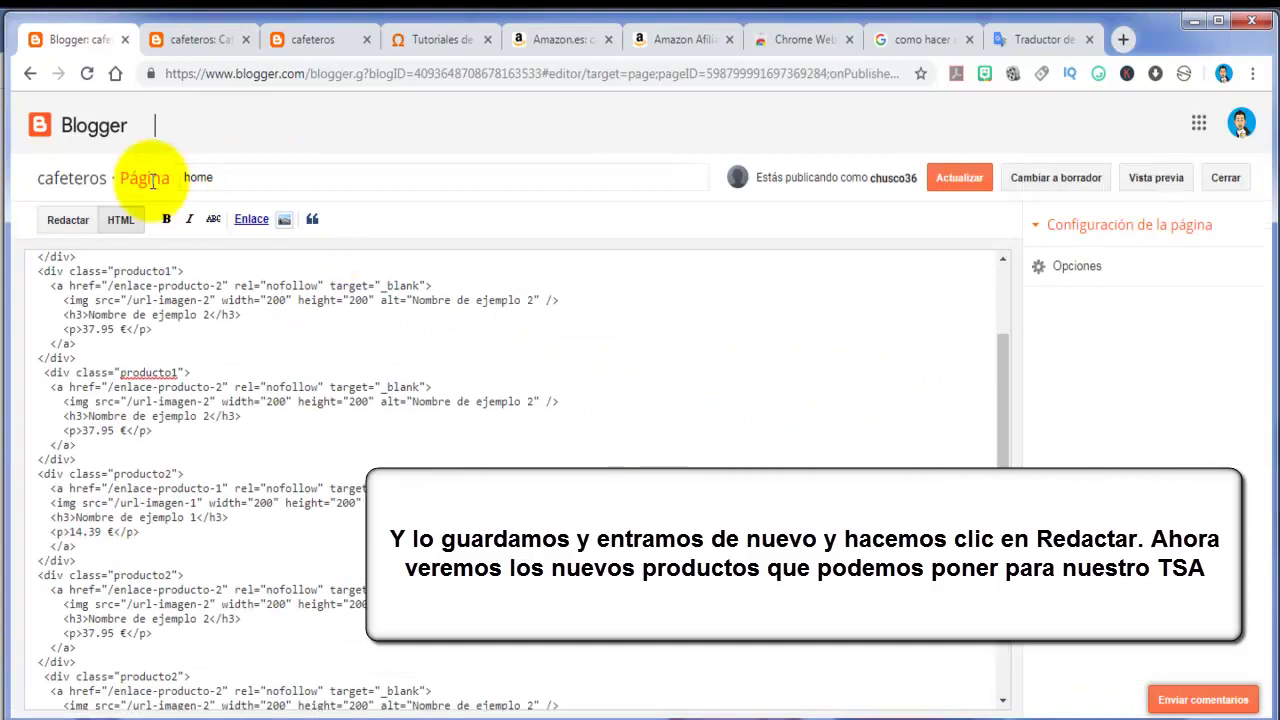
pyautogui.click(66, 219)
pyautogui.scroll(-10, 560, 376)
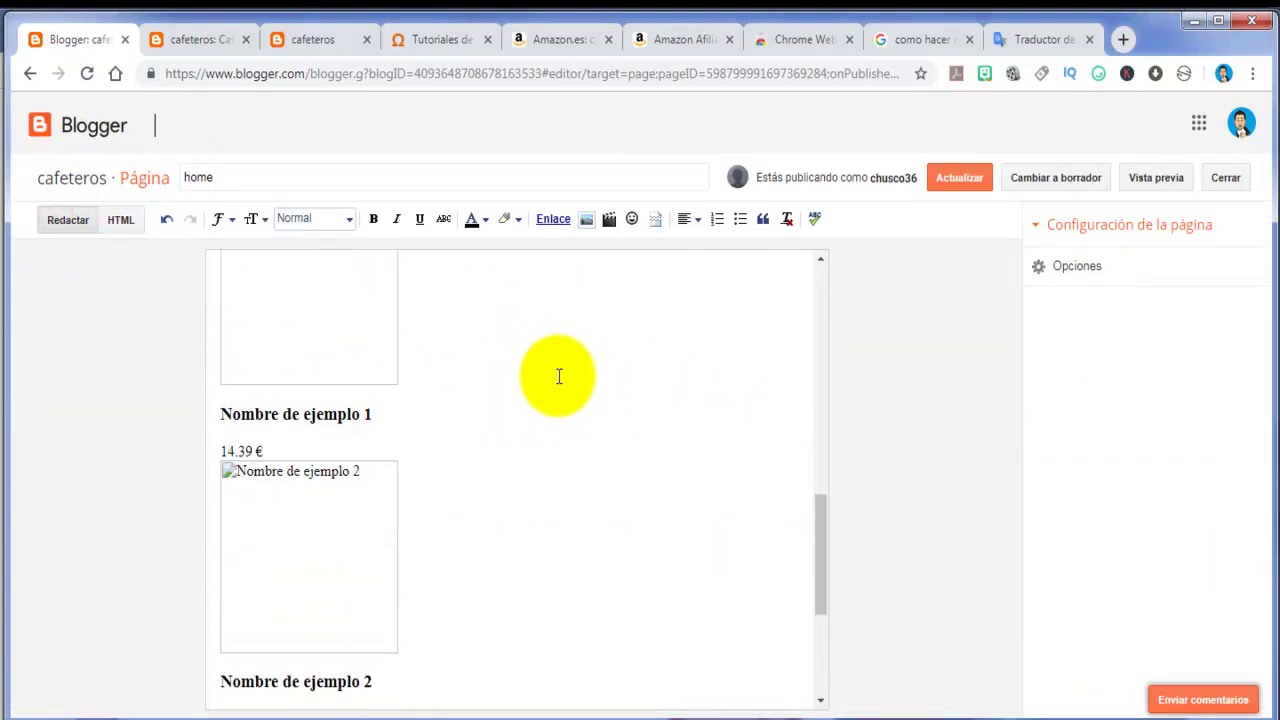
pyautogui.scroll(-3, 559, 376)
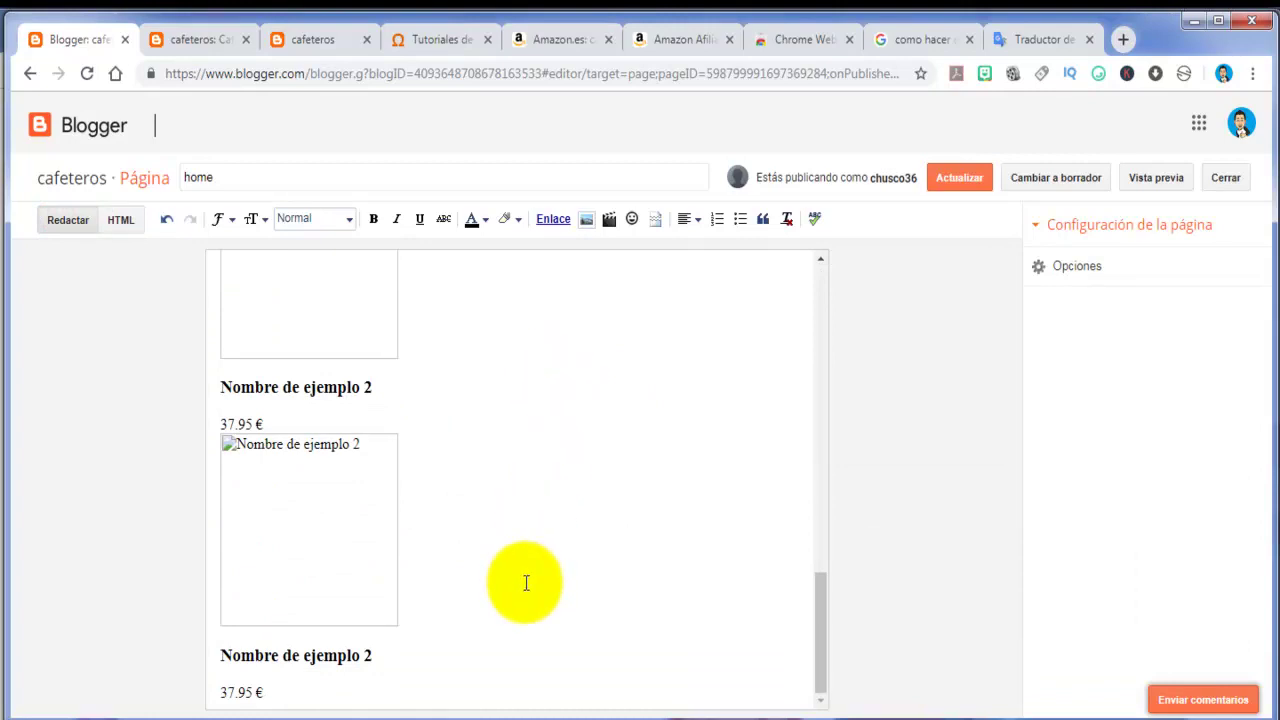
pyautogui.scroll(5, 526, 582)
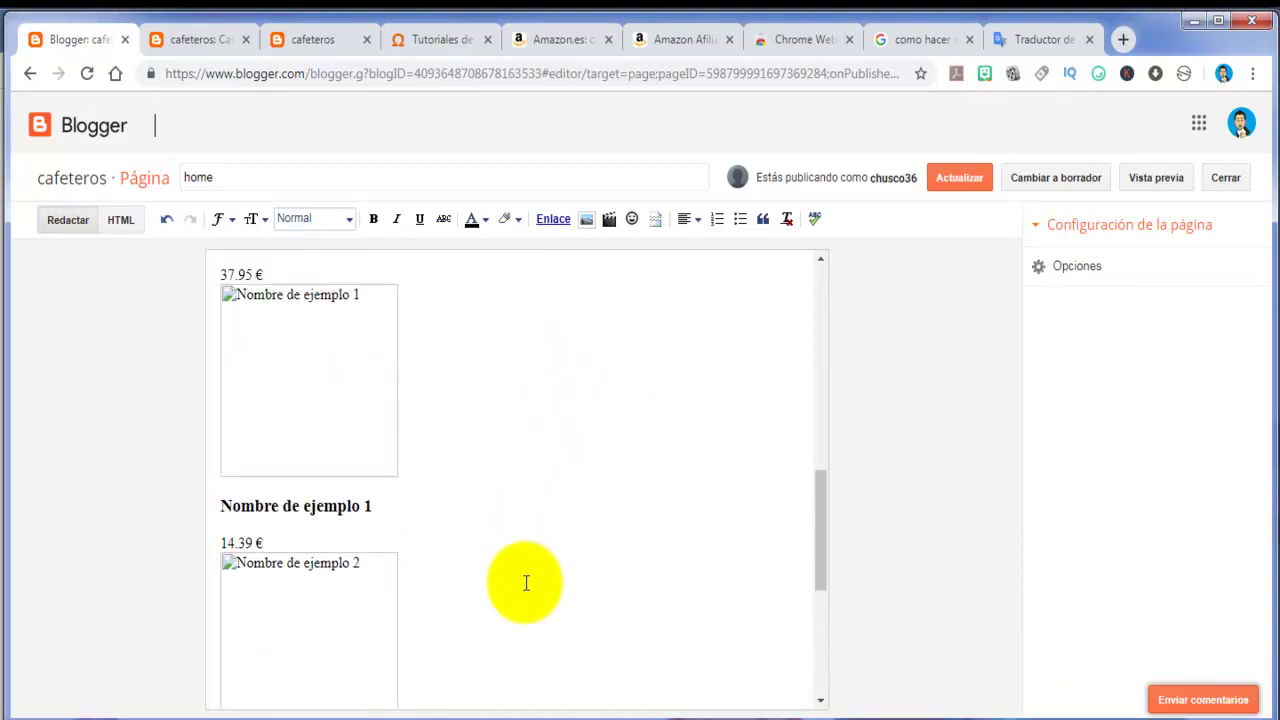
pyautogui.scroll(-5, 526, 582)
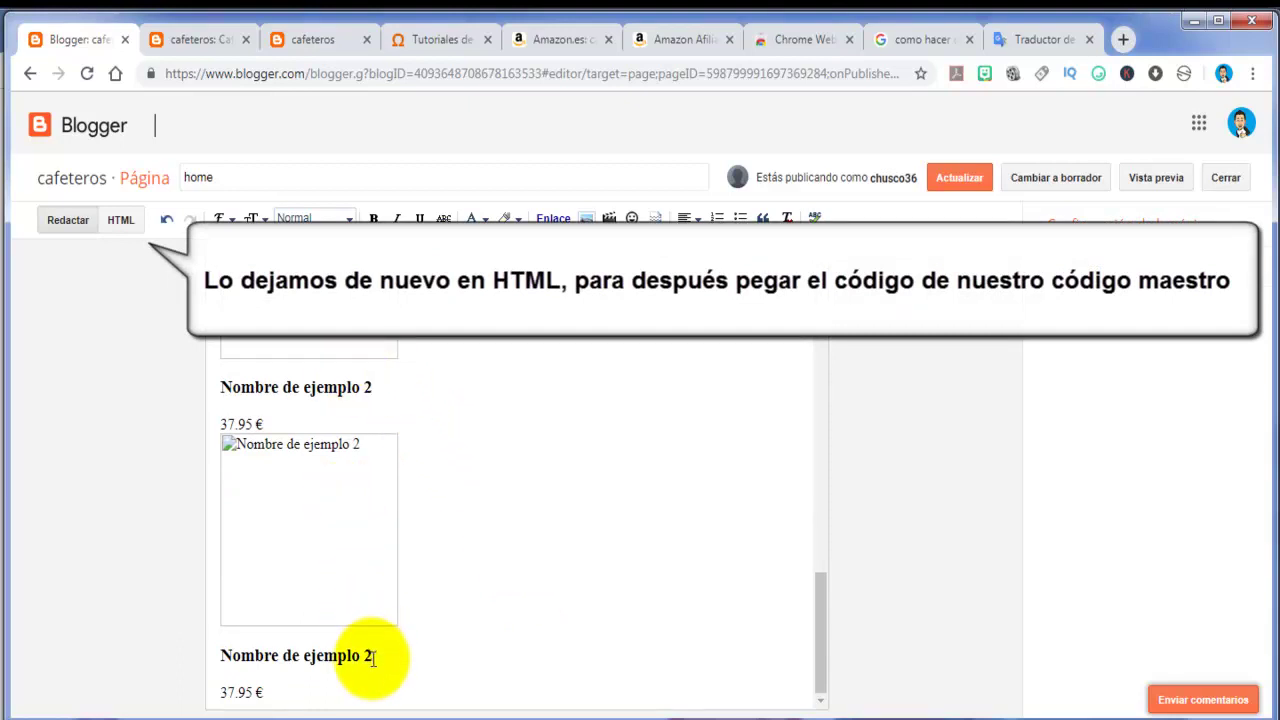
# - Return the home page editor to HTML view, then switch to regilla.html in Notepad++ and clear the code selection
pyautogui.scroll(10, 372, 657)
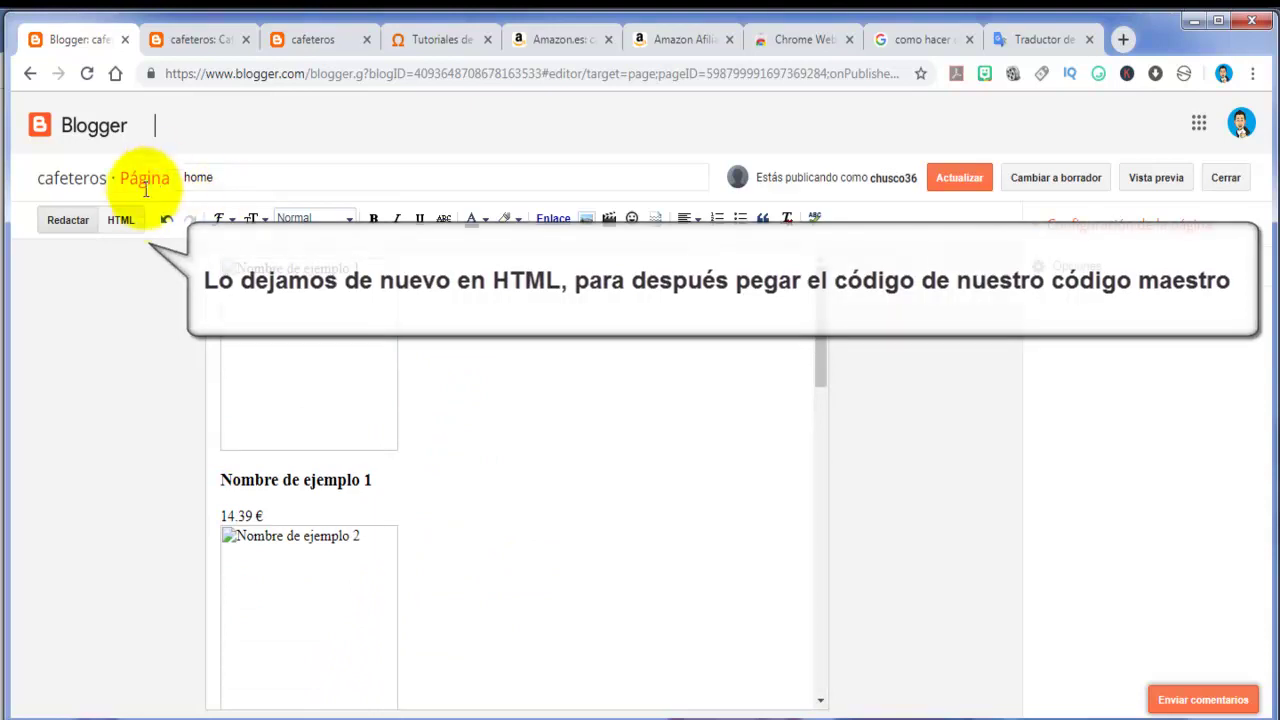
pyautogui.click(120, 220)
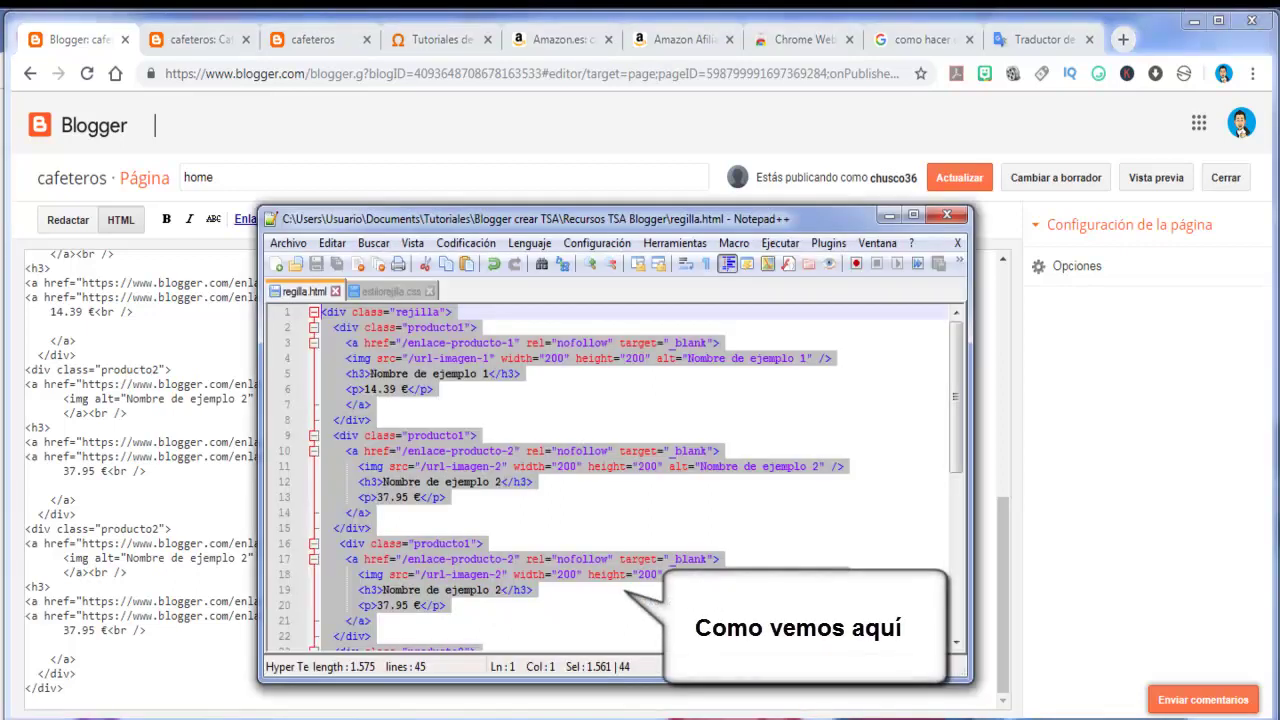
pyautogui.click(606, 400)
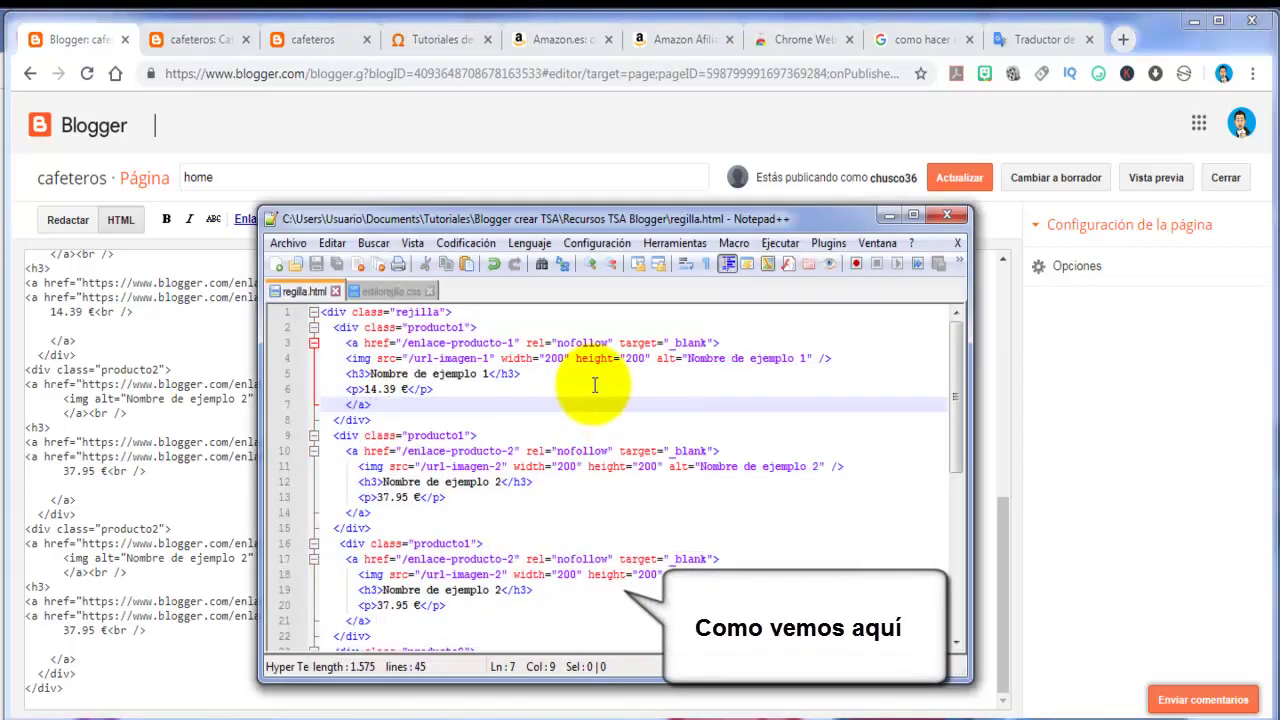
pyautogui.click(581, 377)
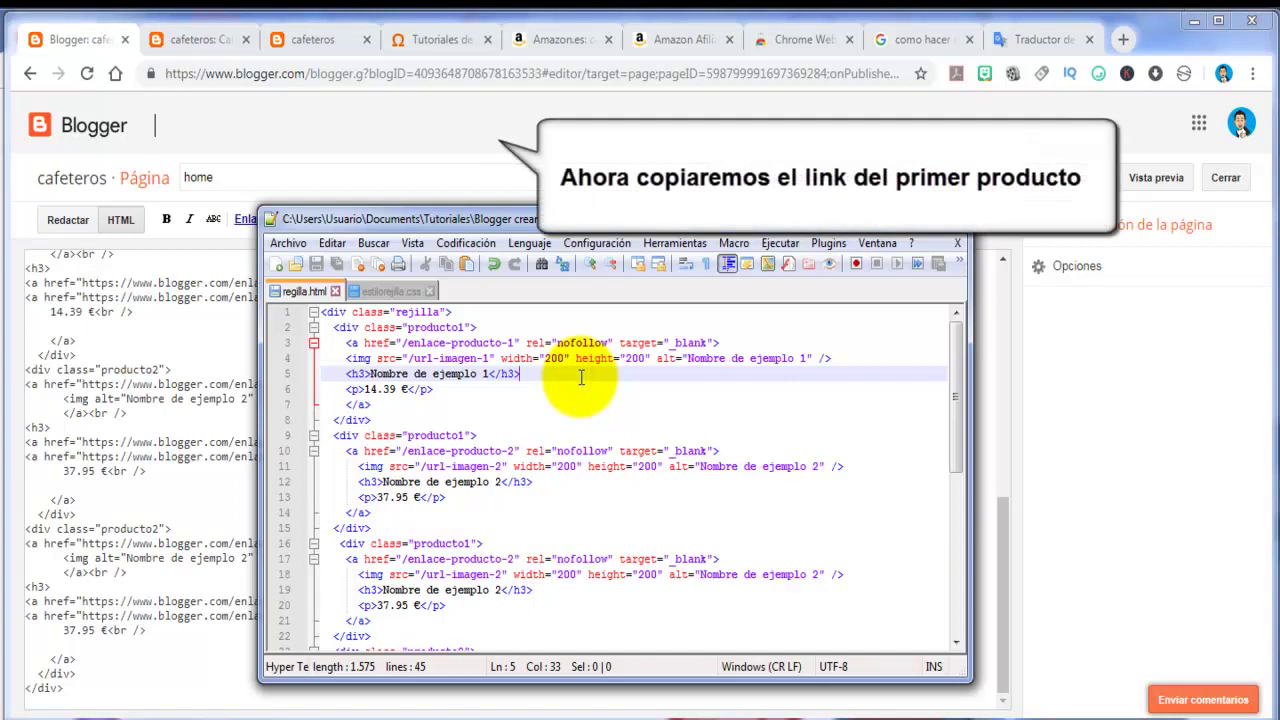
# - Switch to the blog's Cafeteras de goteo page in the browser and copy its full web address
pyautogui.click(222, 42)
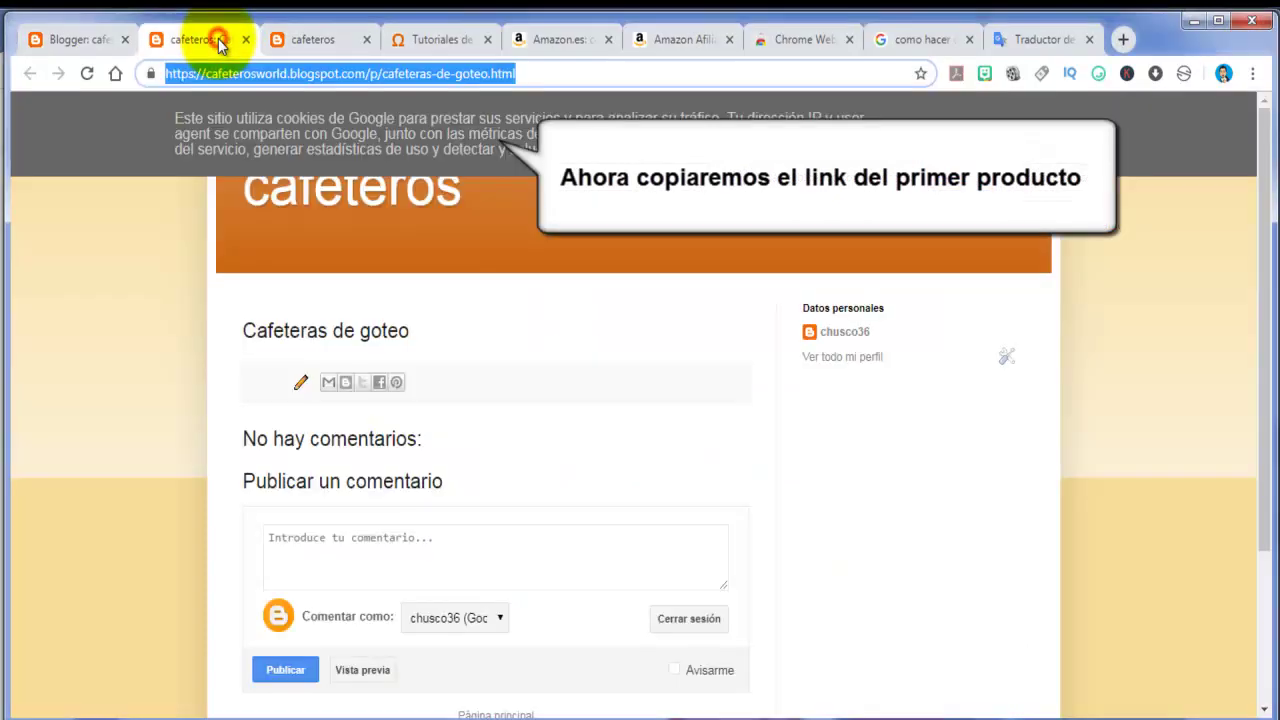
pyautogui.click(265, 75)
pyautogui.hotkey('ctrl', 'c')
pyautogui.rightClick(283, 71)
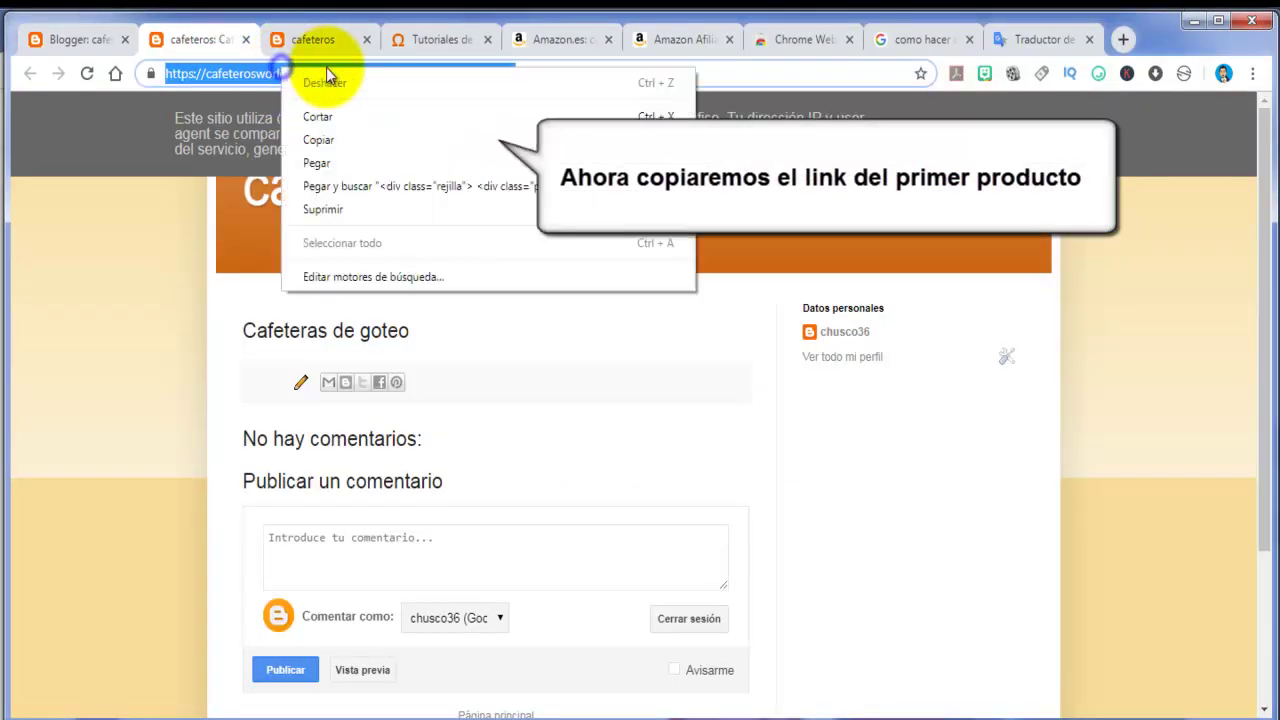
pyautogui.click(338, 136)
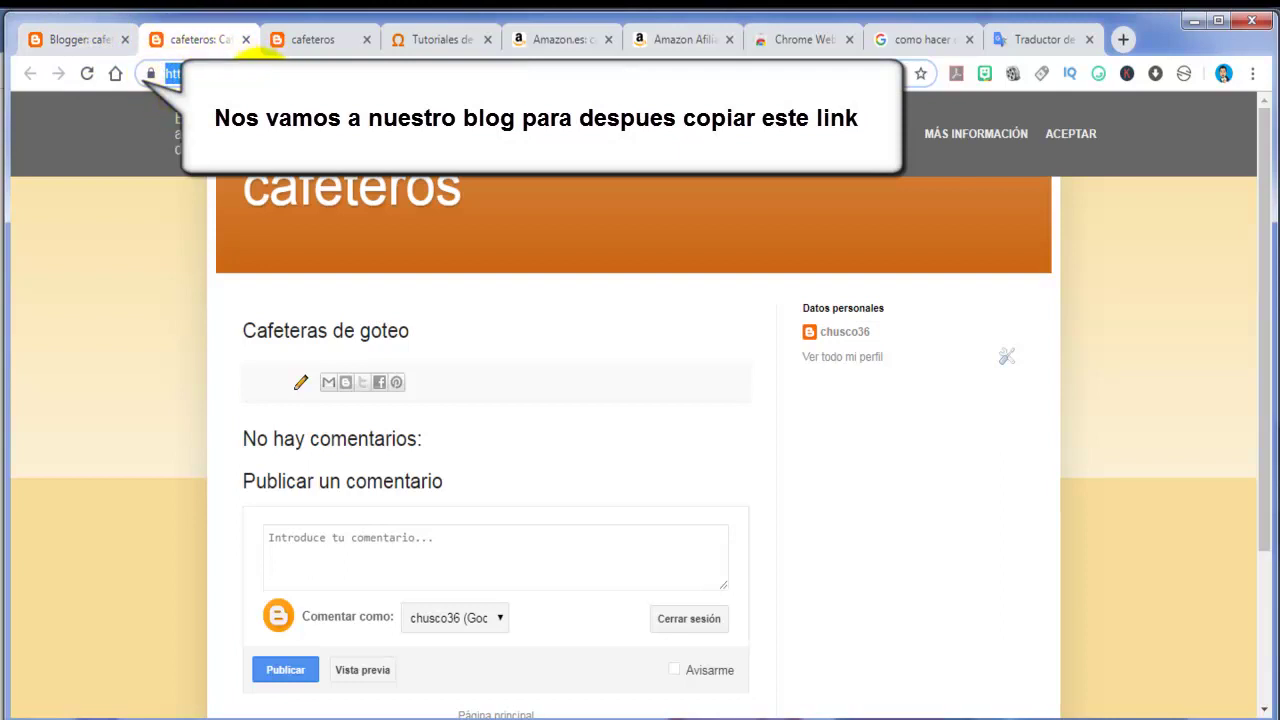
# - In regilla.html in Notepad++, replace /enlace-producto-1 in the first product's link with the copied Cafeteras de goteo address
pyautogui.click(73, 32)
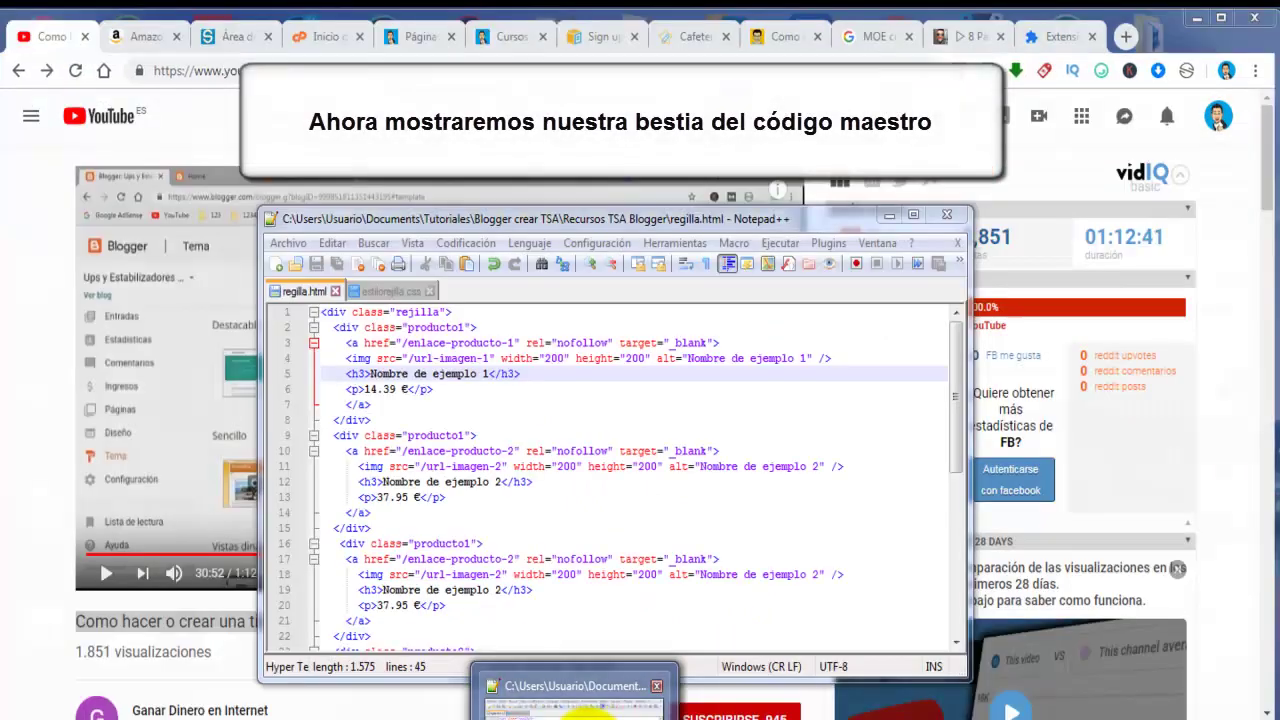
pyautogui.click(570, 690)
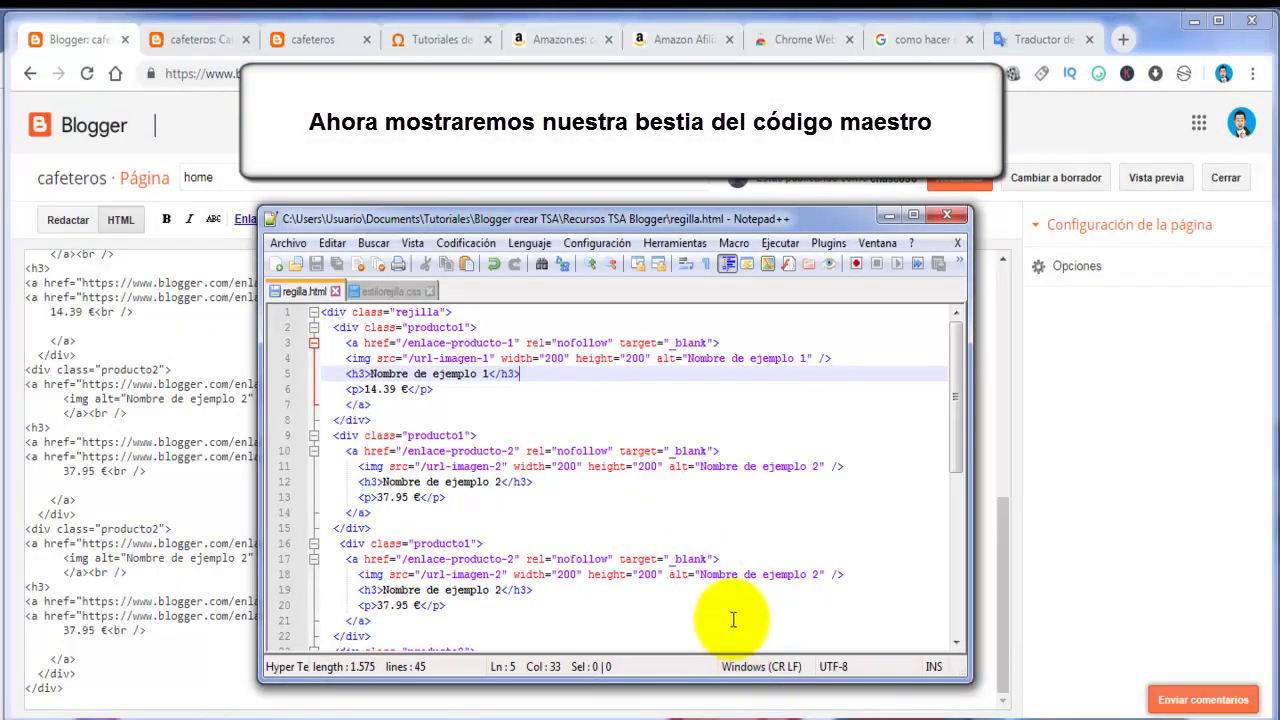
pyautogui.click(860, 343)
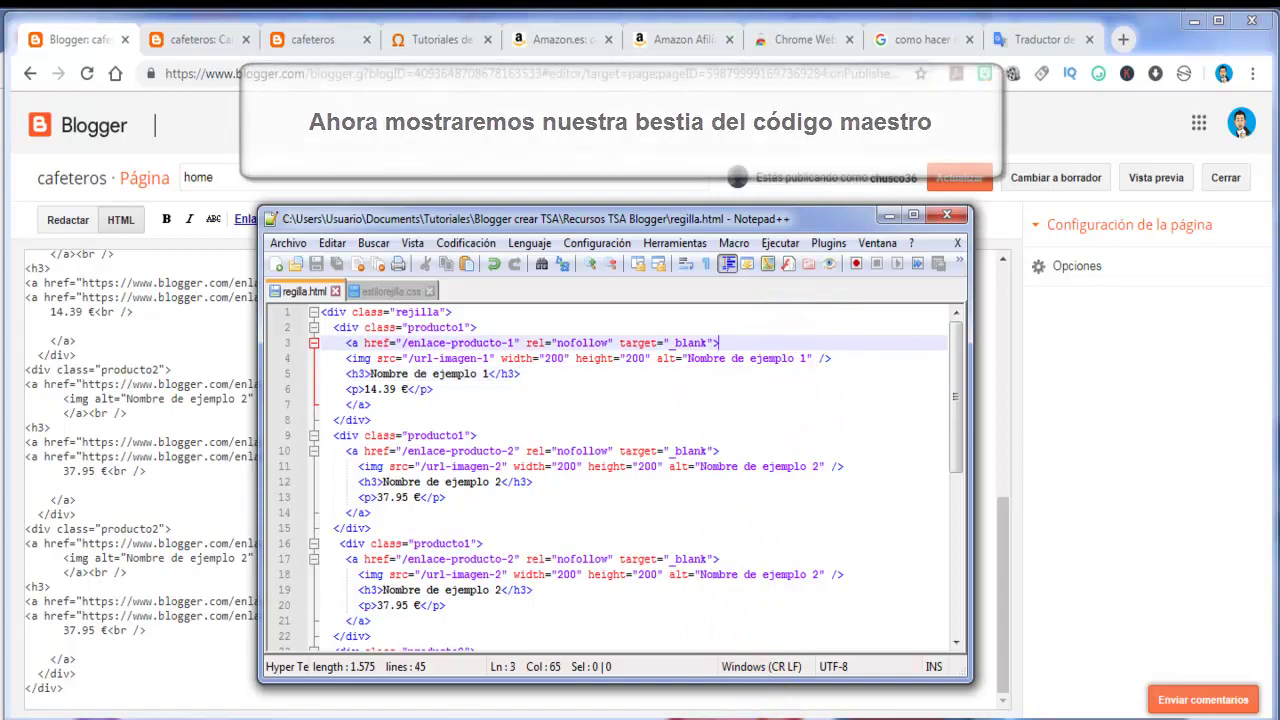
pyautogui.click(789, 217)
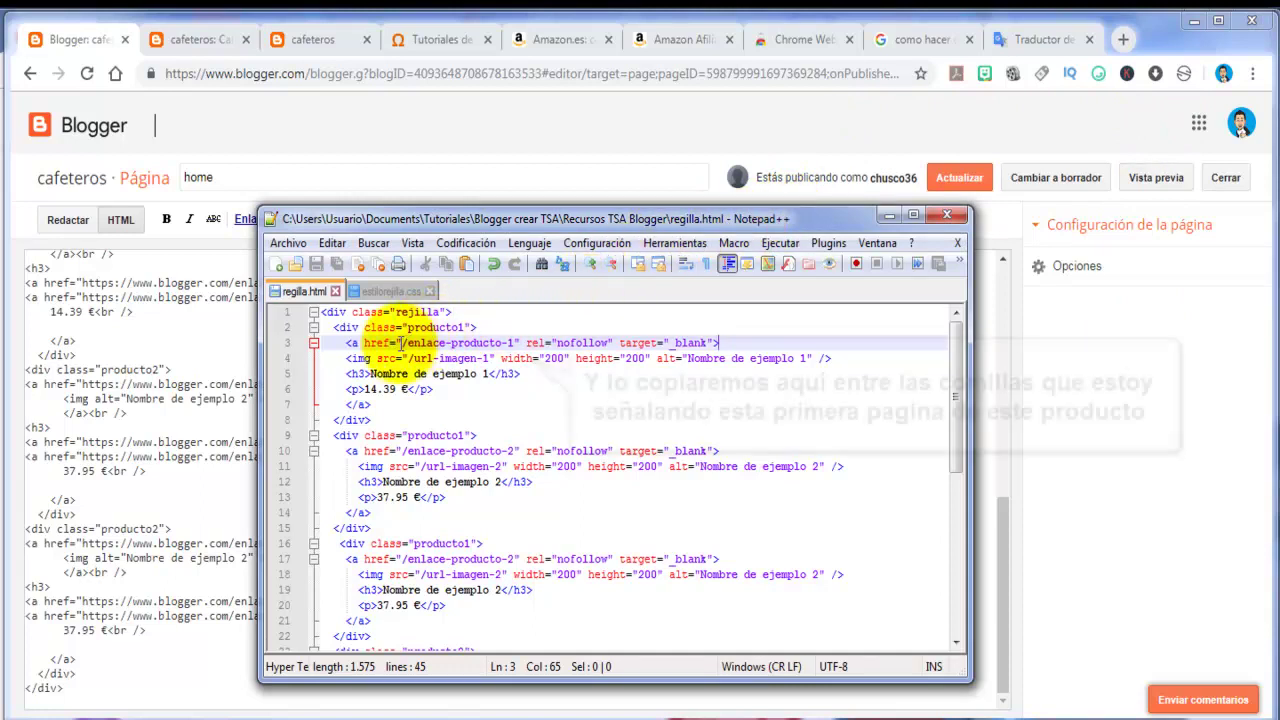
pyautogui.moveTo(403, 343); pyautogui.dragTo(511, 343)
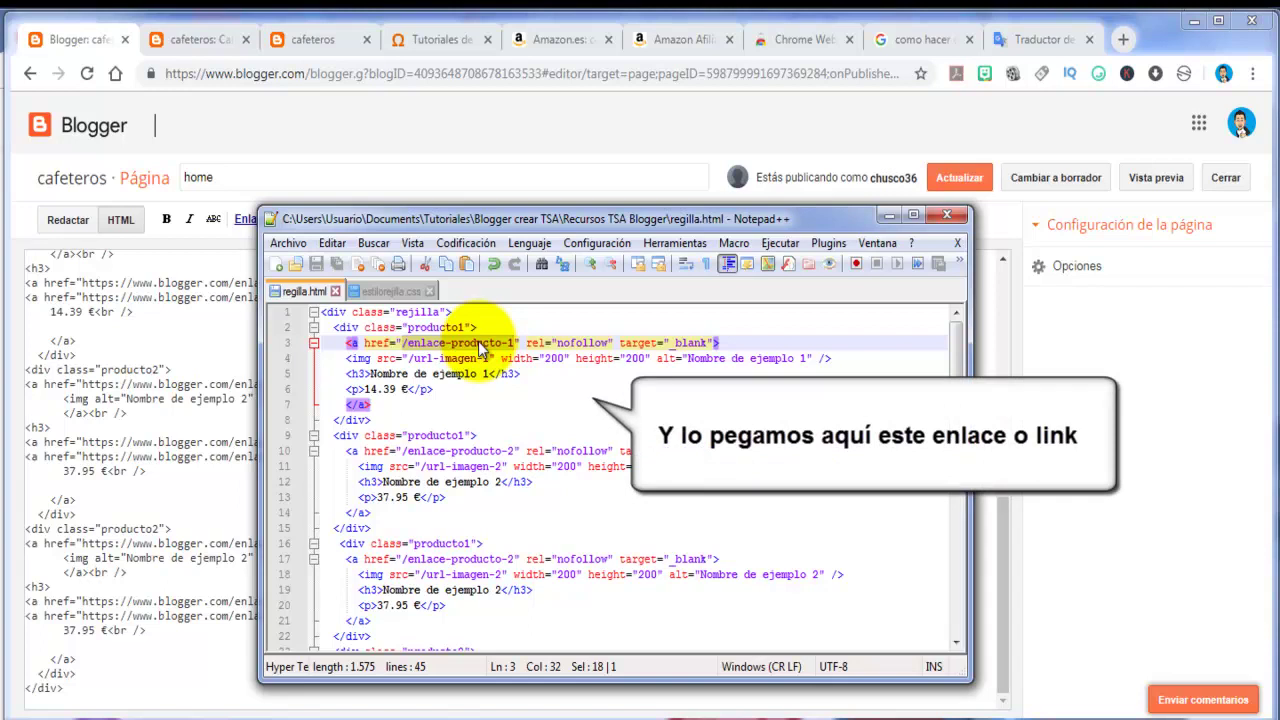
pyautogui.rightClick(481, 347)
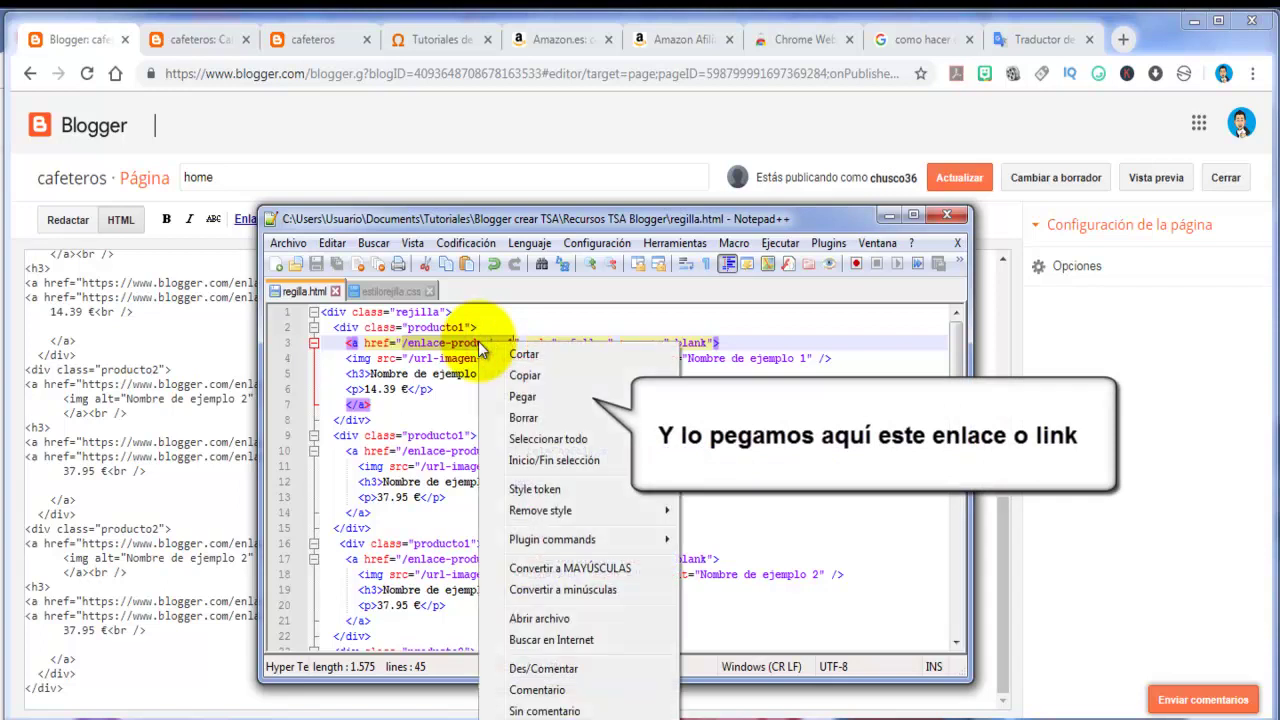
pyautogui.click(551, 395)
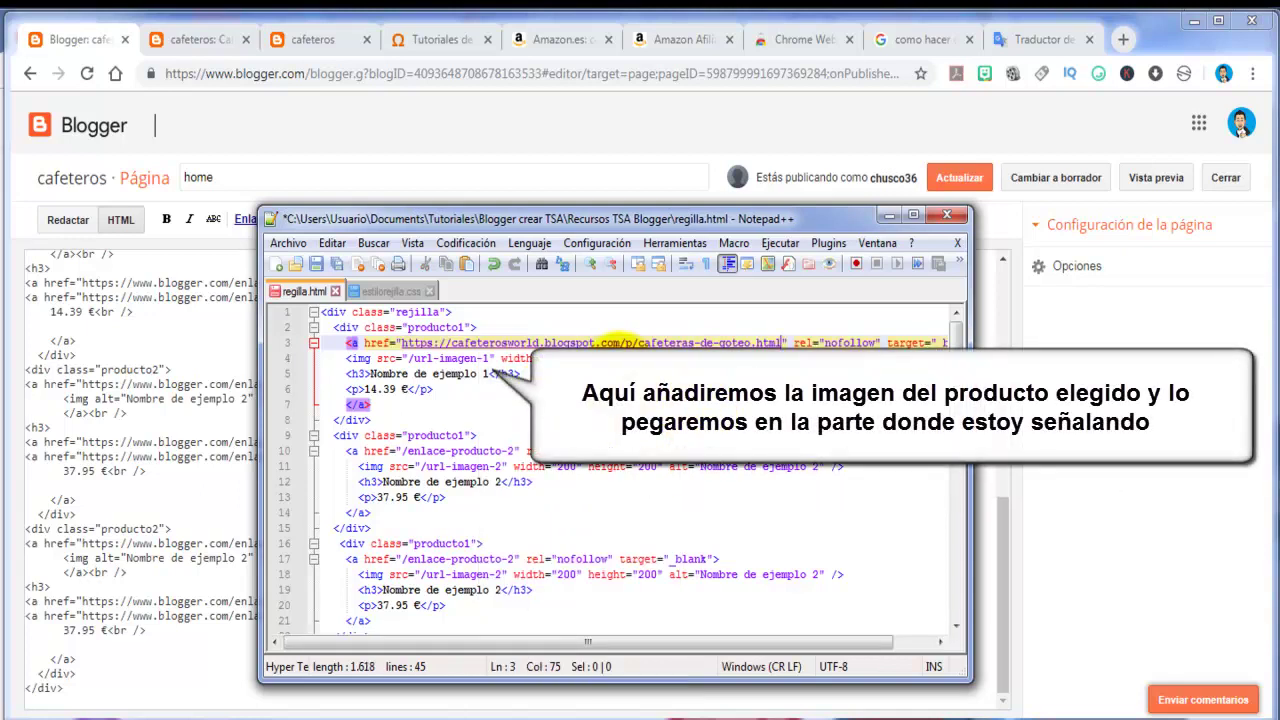
# - Select the placeholder /url-imagen-1 between the quotes of the first product's image source
pyautogui.press('Down')
pyautogui.press('Down')
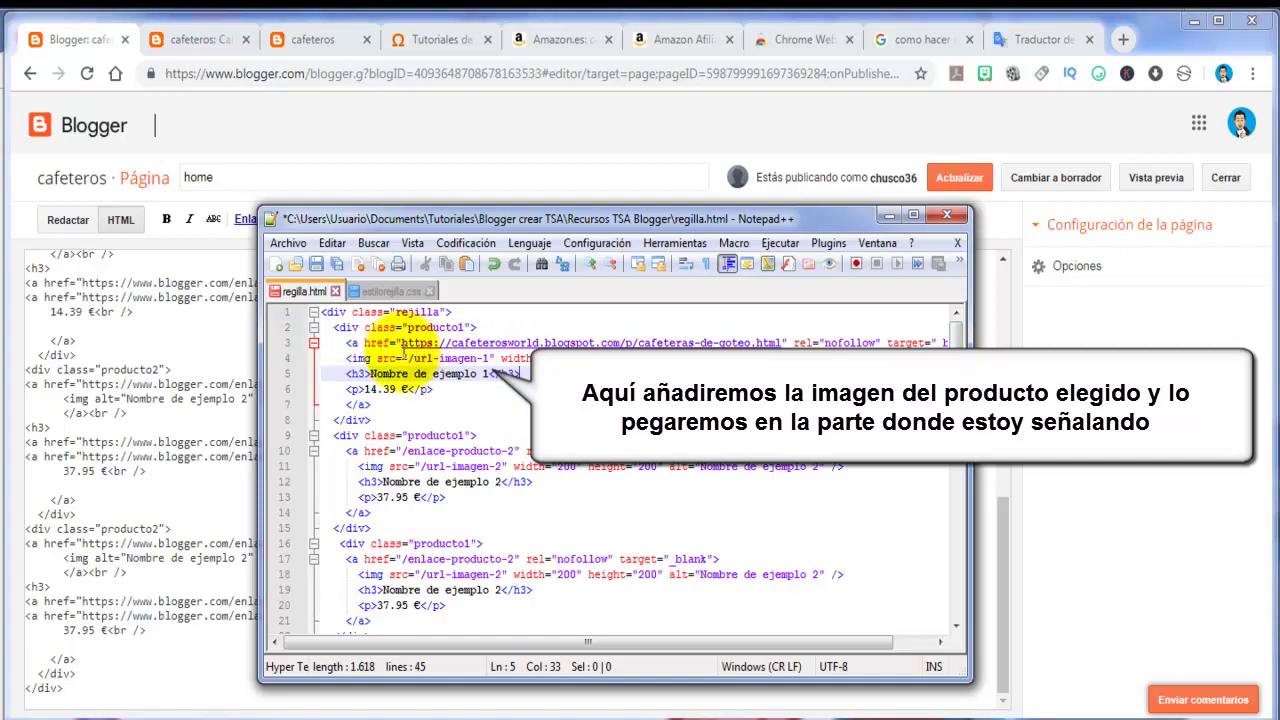
pyautogui.click(407, 358)
pyautogui.moveTo(407, 358); pyautogui.dragTo(488, 358)
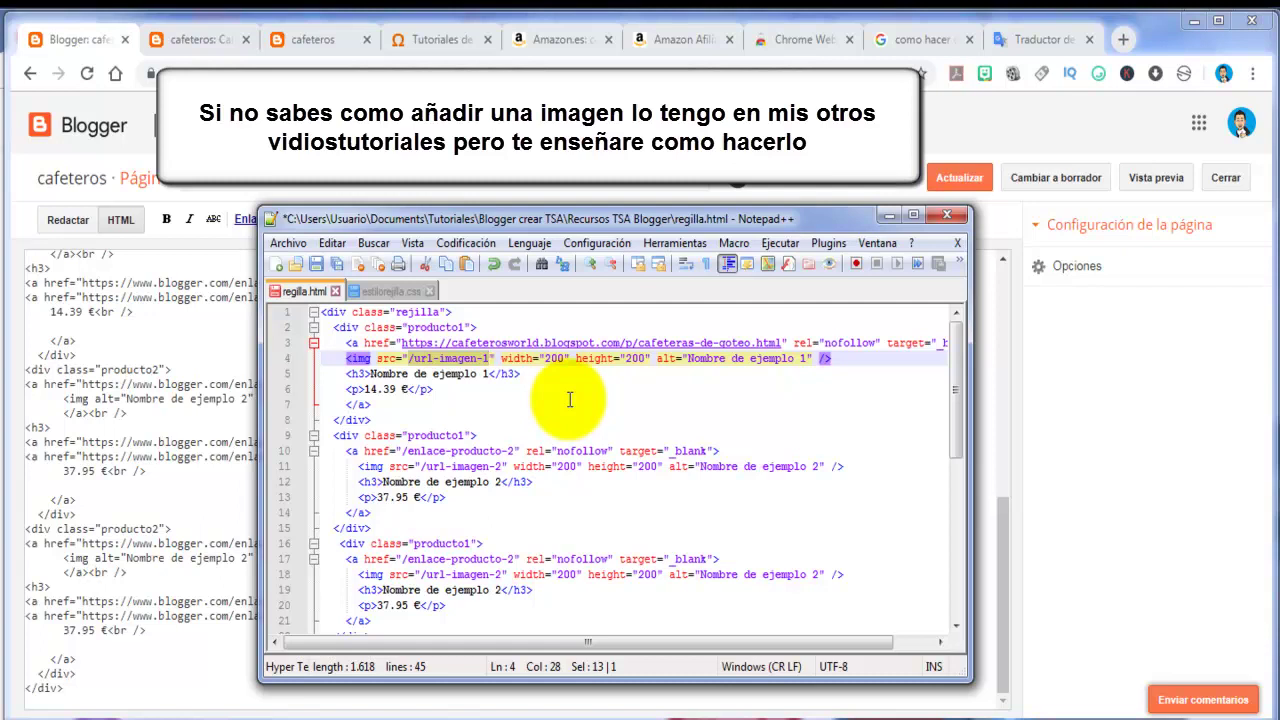
# - Switch to the Blogger editor's compose view and upload all six coffee machine pictures from the folder imagenes de los productos
pyautogui.click(256, 146)
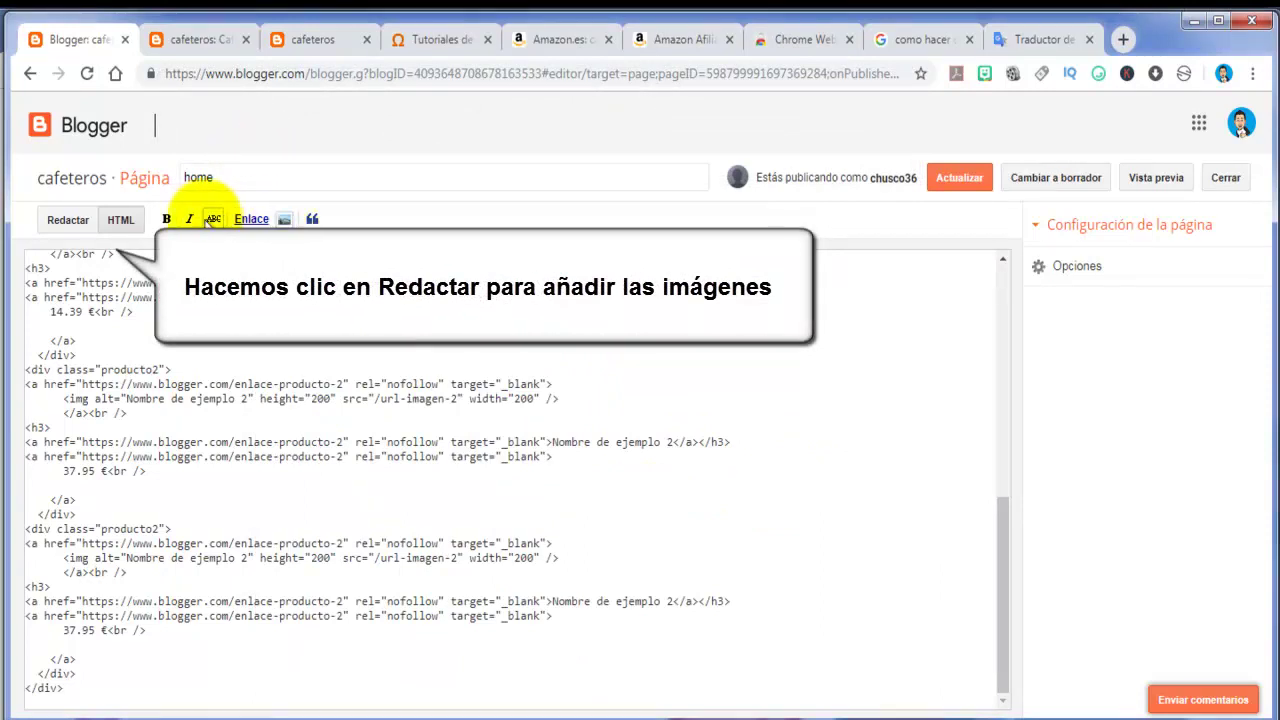
pyautogui.click(66, 222)
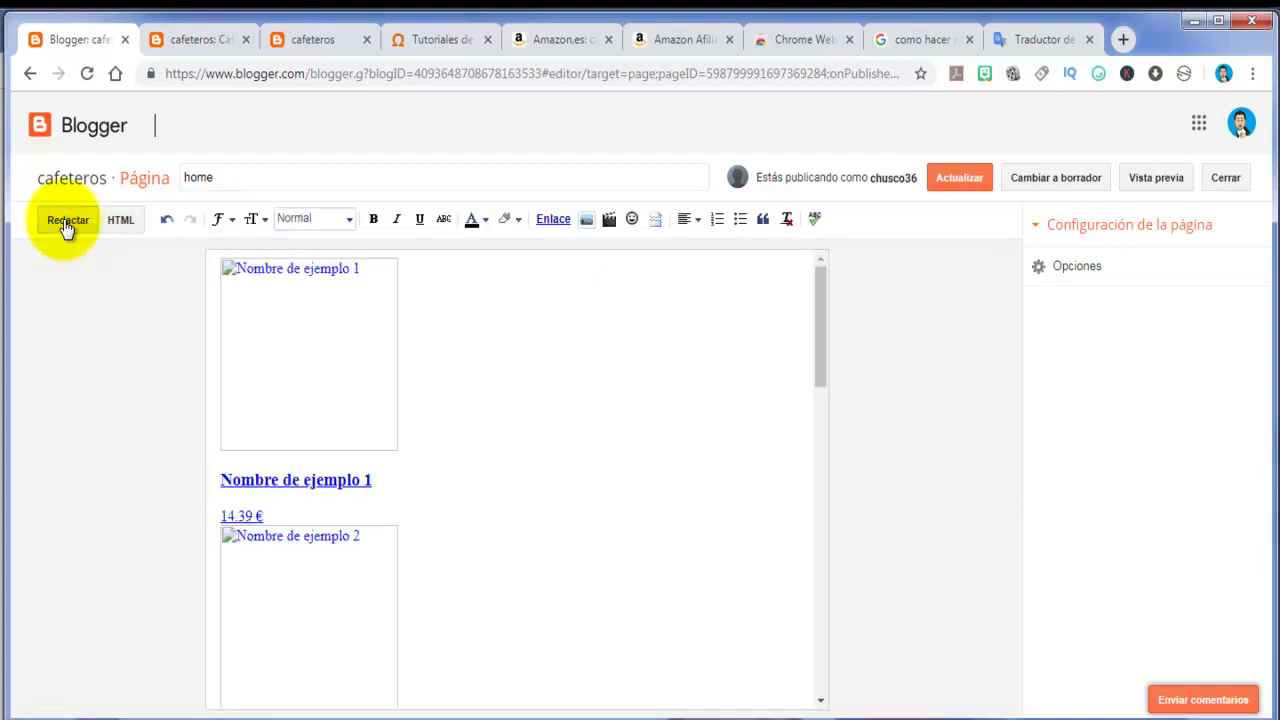
pyautogui.click(586, 222)
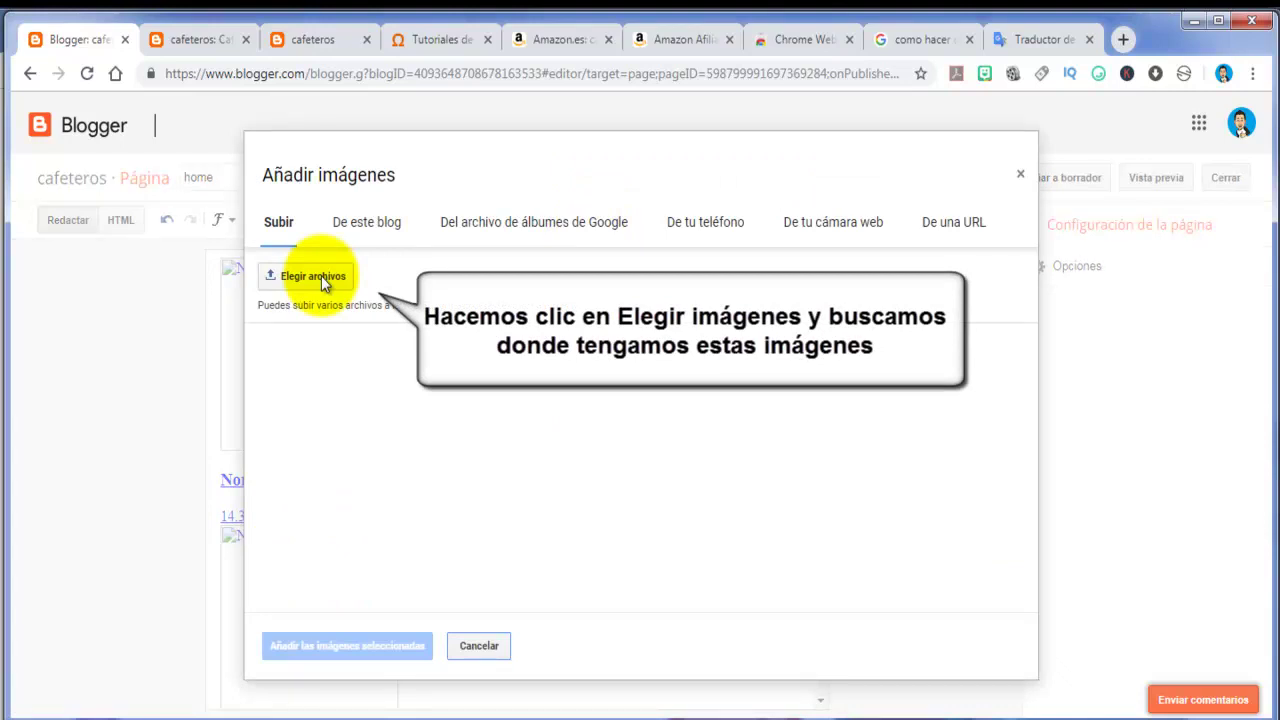
pyautogui.click(321, 276)
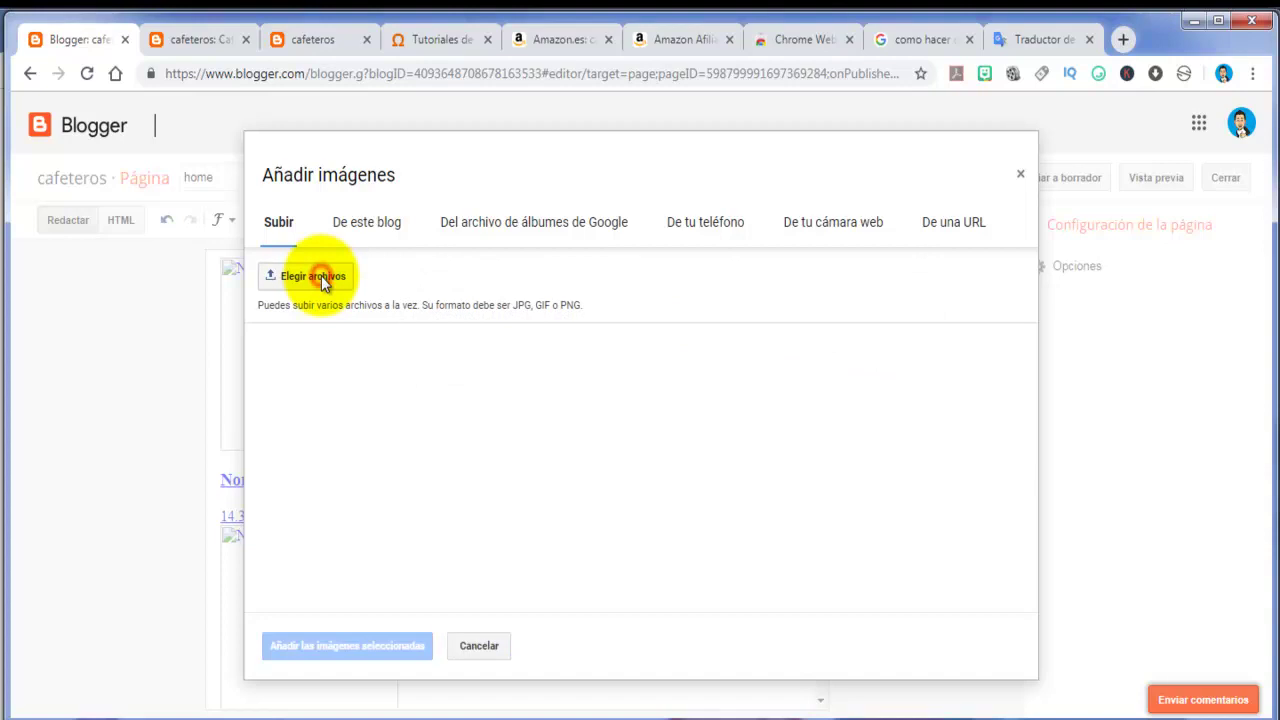
pyautogui.doubleClick(341, 208)
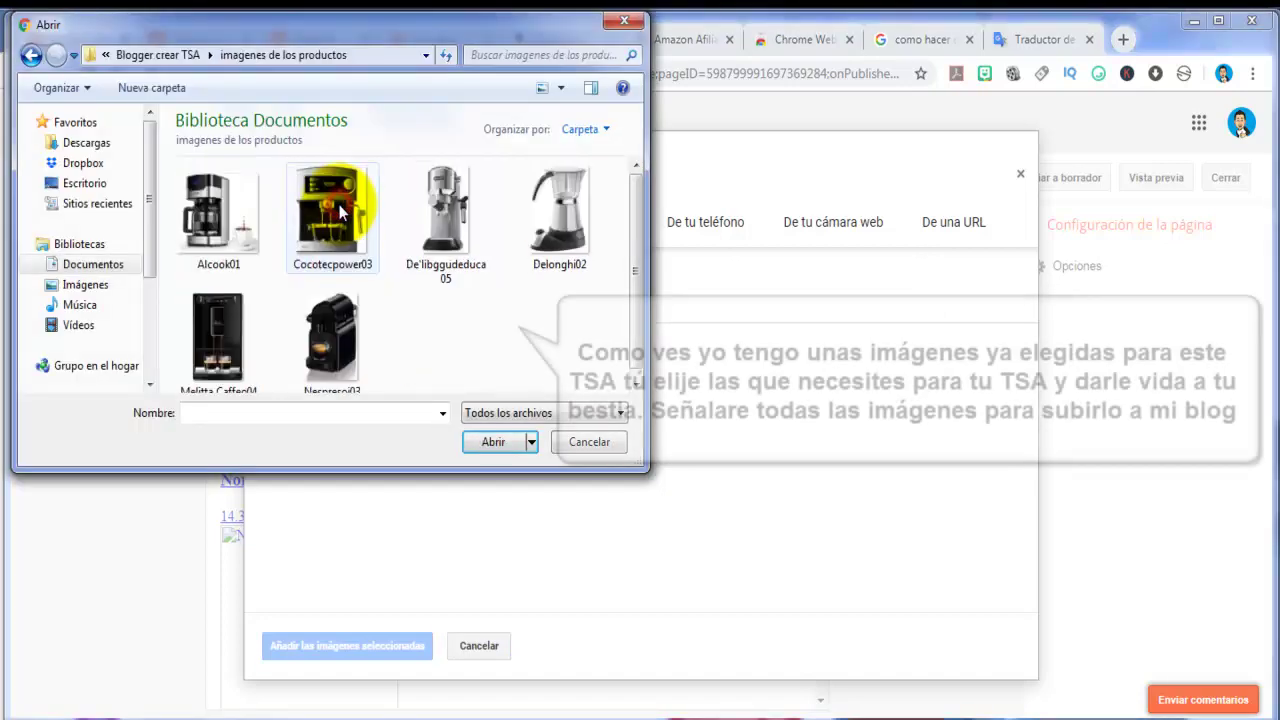
pyautogui.moveTo(558, 386); pyautogui.dragTo(234, 195)
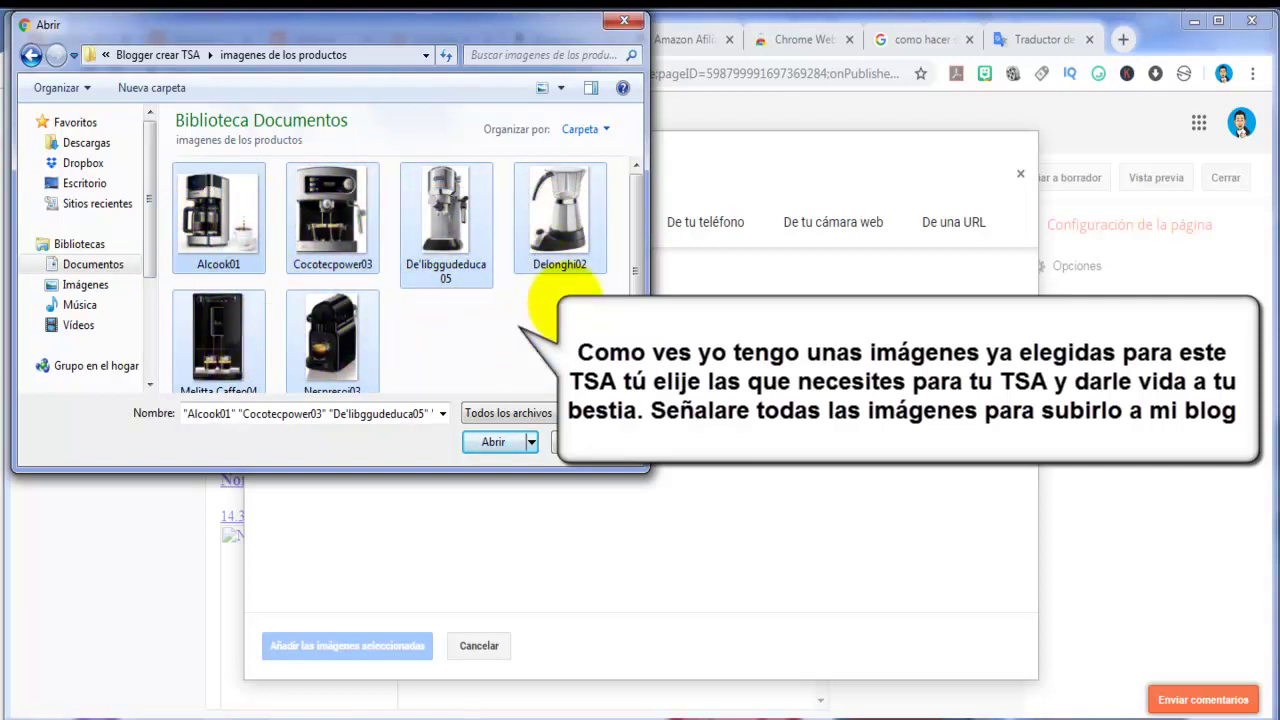
pyautogui.click(490, 439)
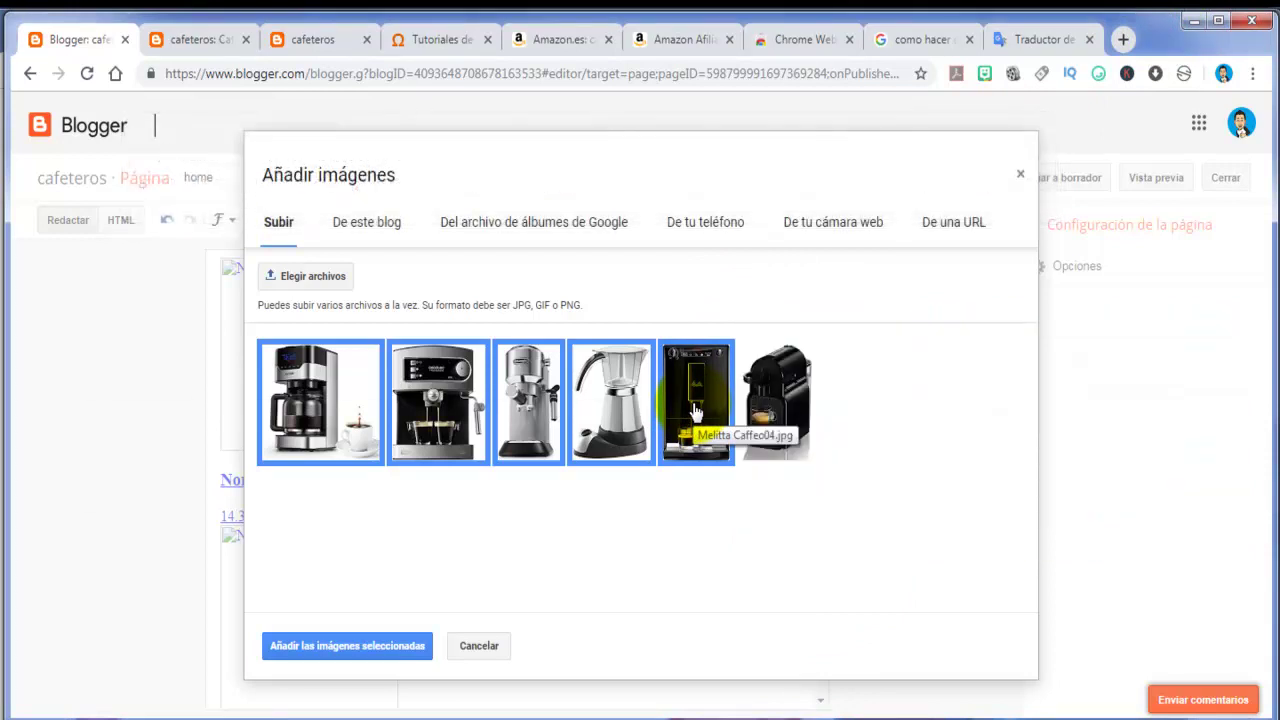
# - Copy the image address of Melitta Caffeo04.jpg and paste it over /url-imagen-1 in regilla.html in Notepad++
pyautogui.rightClick(693, 410)
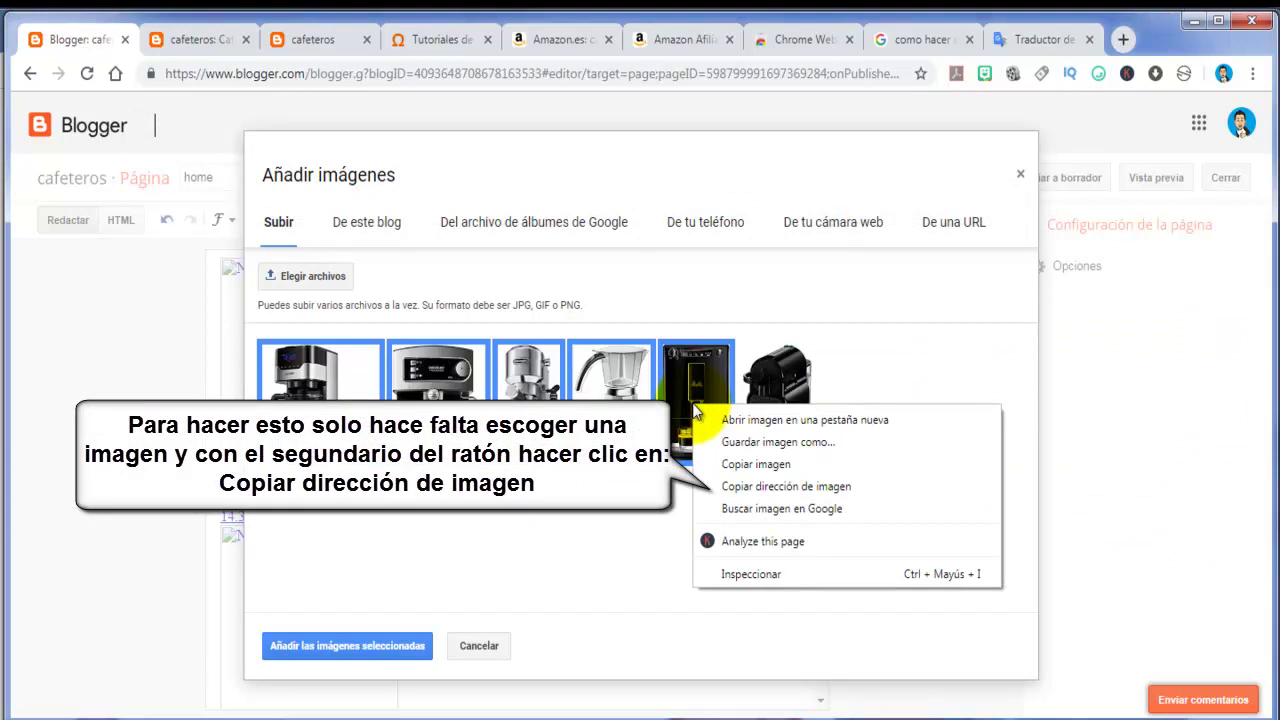
pyautogui.click(836, 487)
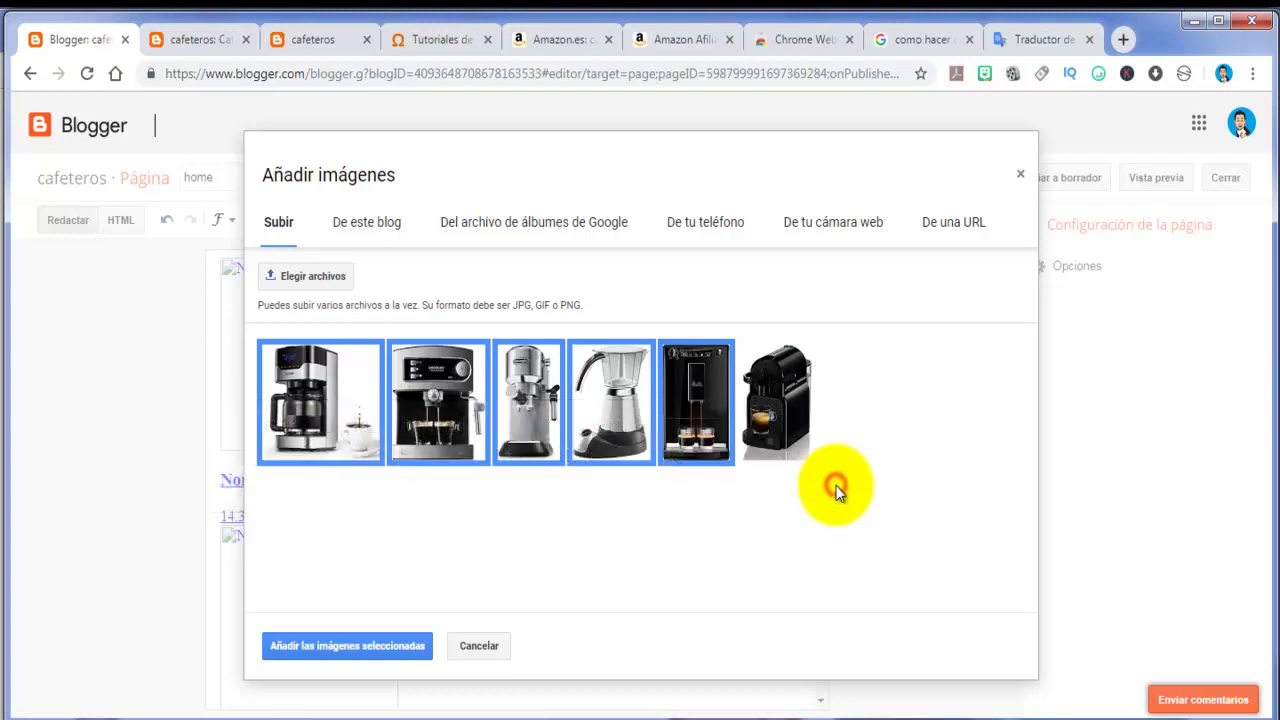
pyautogui.hotkey('alt', 'Tab')
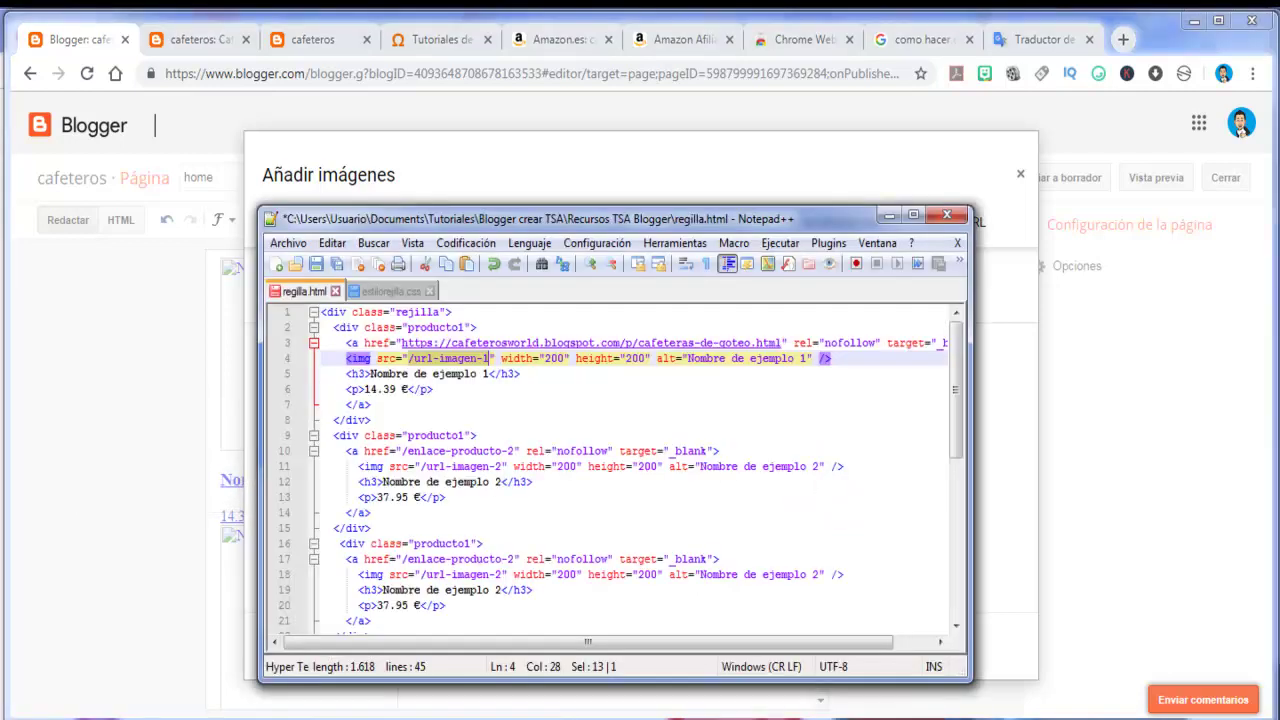
pyautogui.rightClick(453, 356)
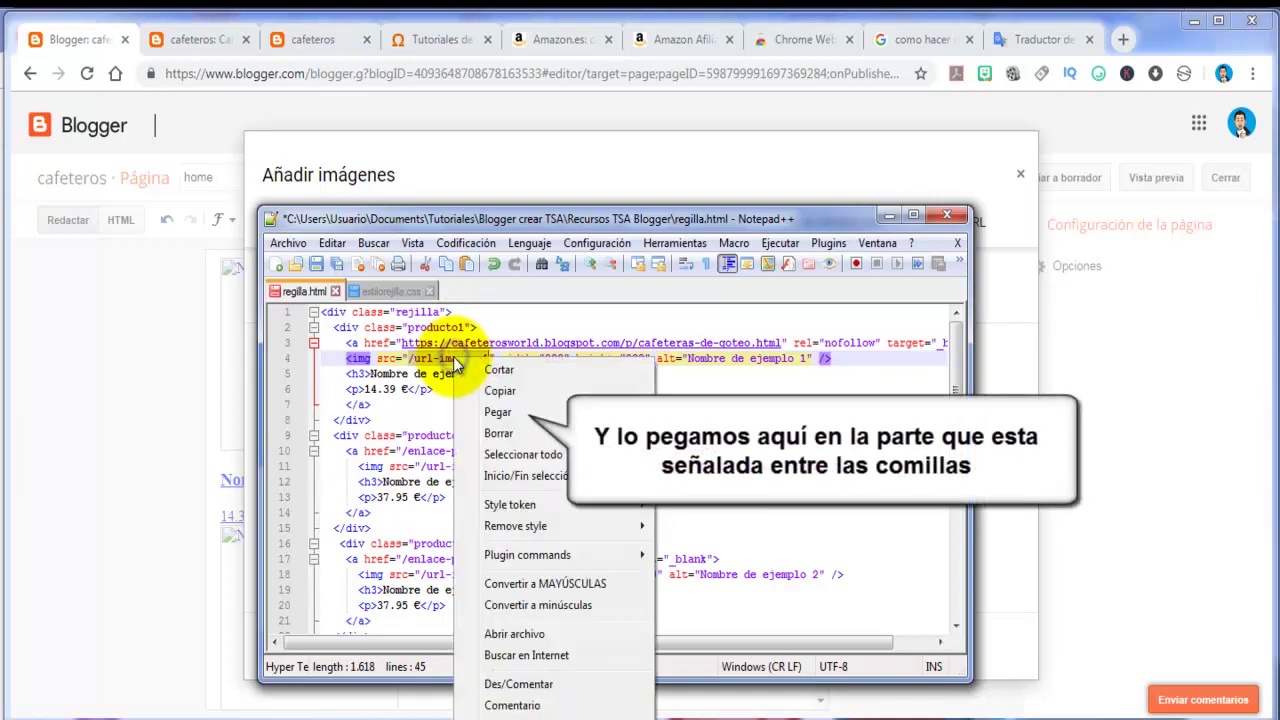
pyautogui.click(498, 412)
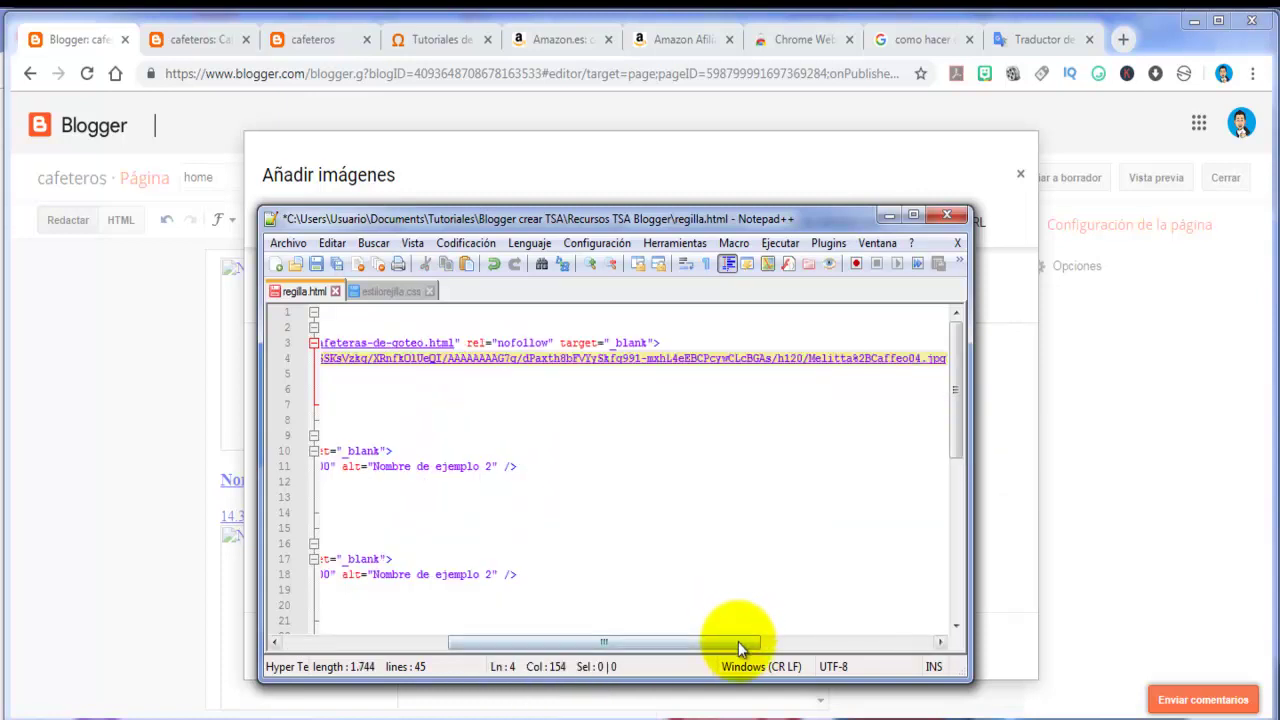
# - Replace the first product's h3 heading text Nombre de ejemplo 1 with the Amazon product name Melitta Caffeo Solo
pyautogui.moveTo(737, 645); pyautogui.dragTo(530, 640)
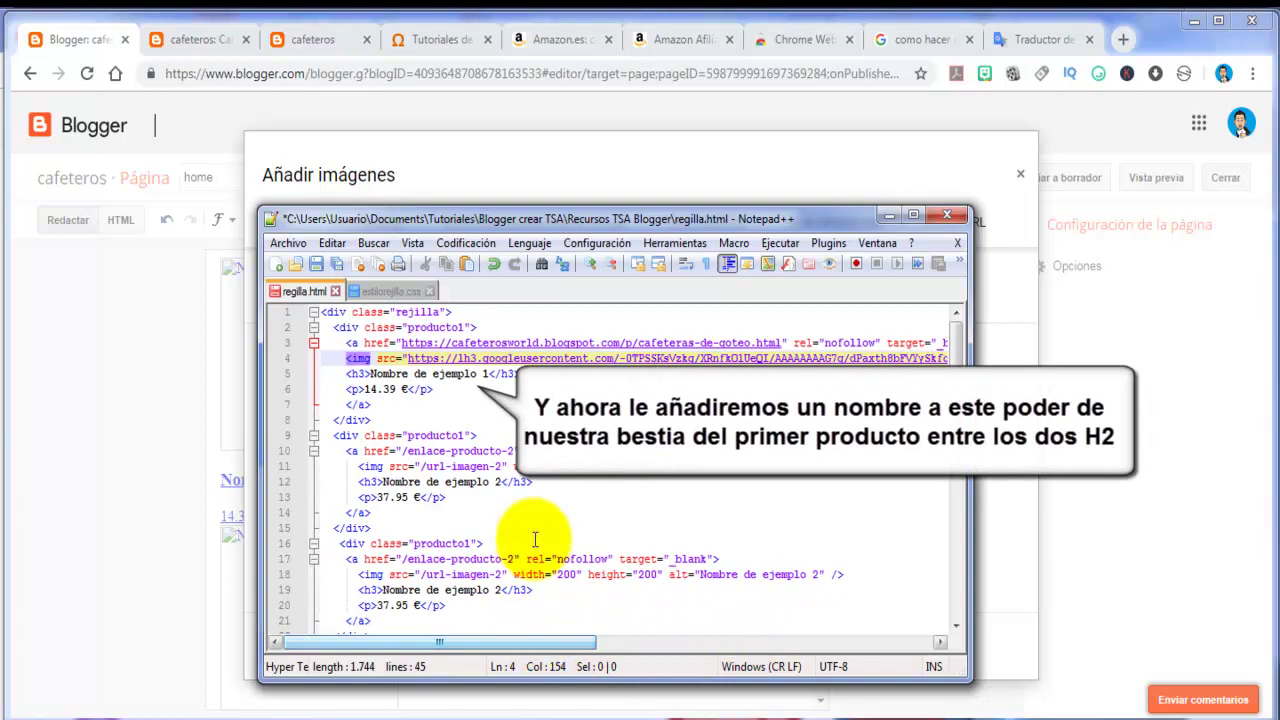
pyautogui.click(486, 374)
pyautogui.moveTo(486, 374); pyautogui.dragTo(371, 376)
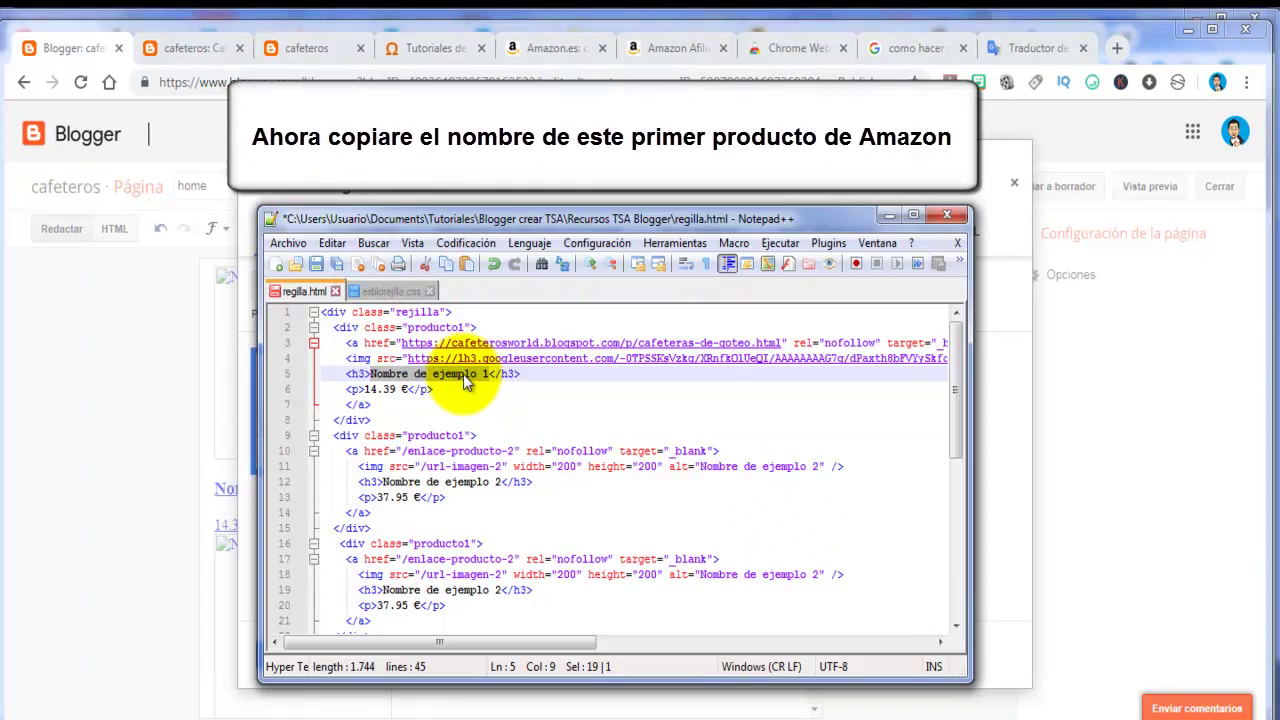
pyautogui.click(535, 45)
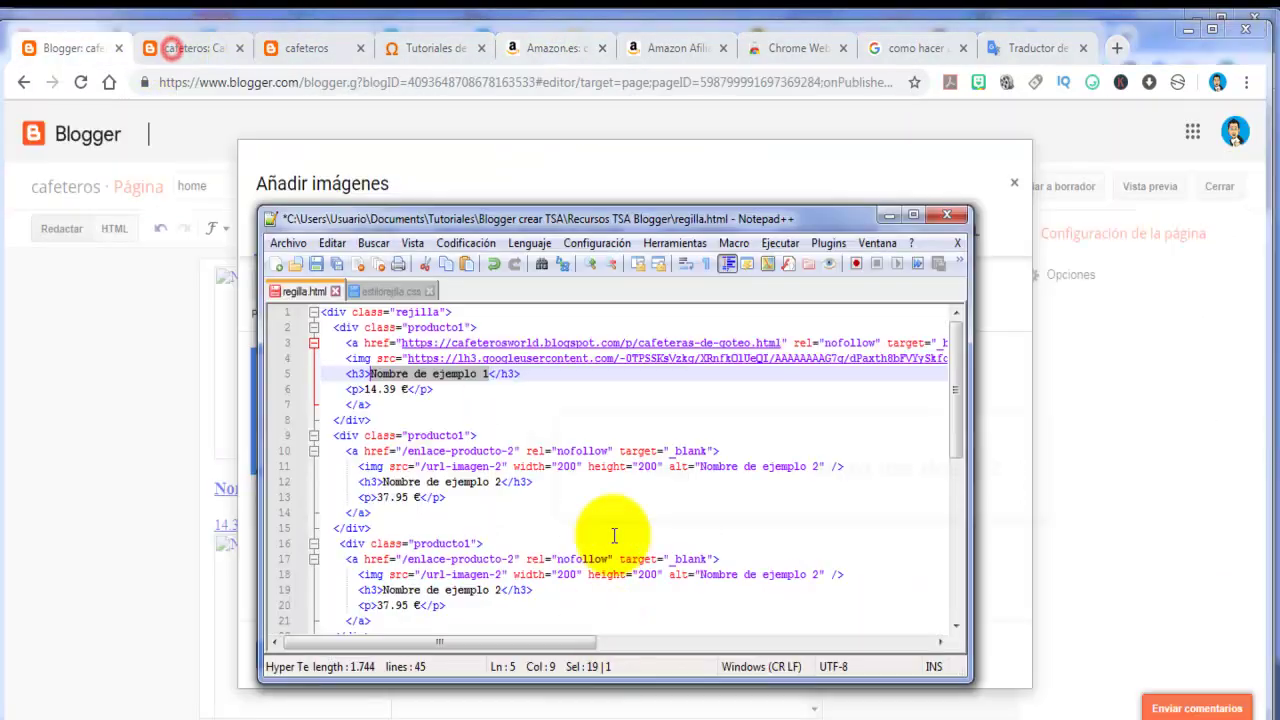
pyautogui.rightClick(440, 370)
pyautogui.click(484, 425)
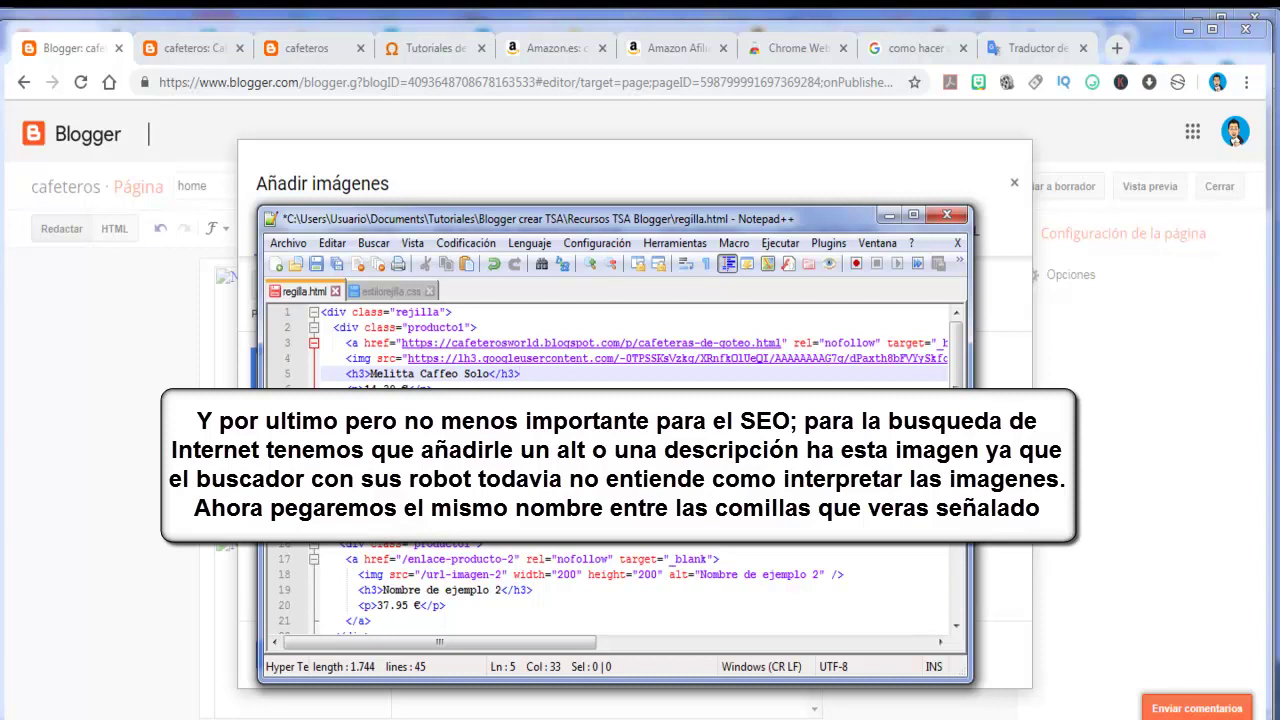
# - Replace the first product image's alt text Nombre de ejemplo 1 with Melitta Caffeo Solo and save regilla.html
pyautogui.moveTo(555, 641); pyautogui.dragTo(892, 641)
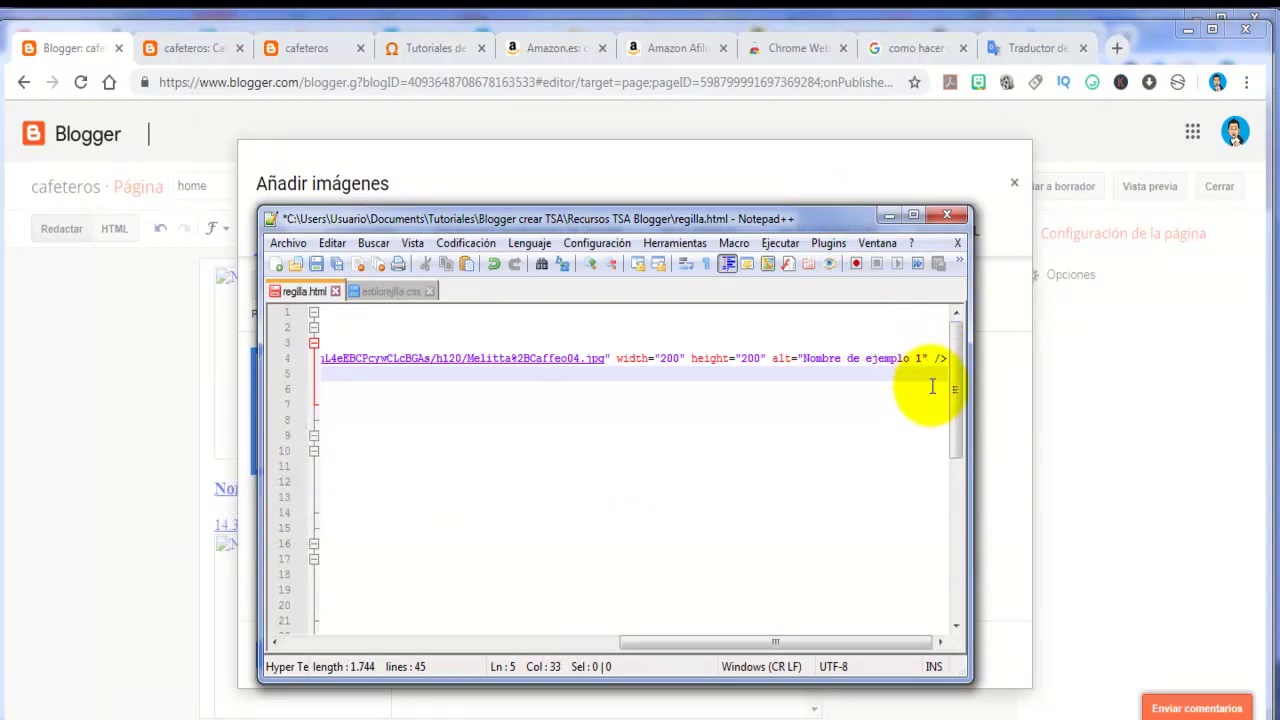
pyautogui.moveTo(920, 358); pyautogui.dragTo(803, 360)
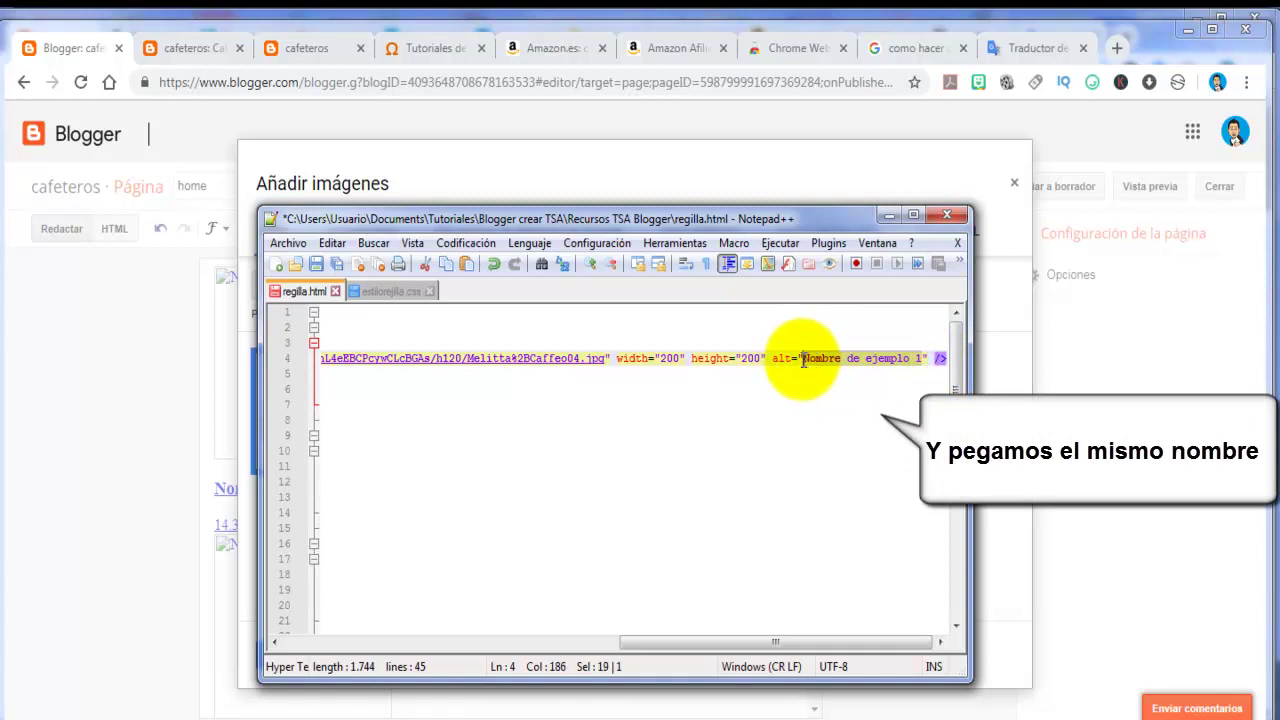
pyautogui.rightClick(806, 357)
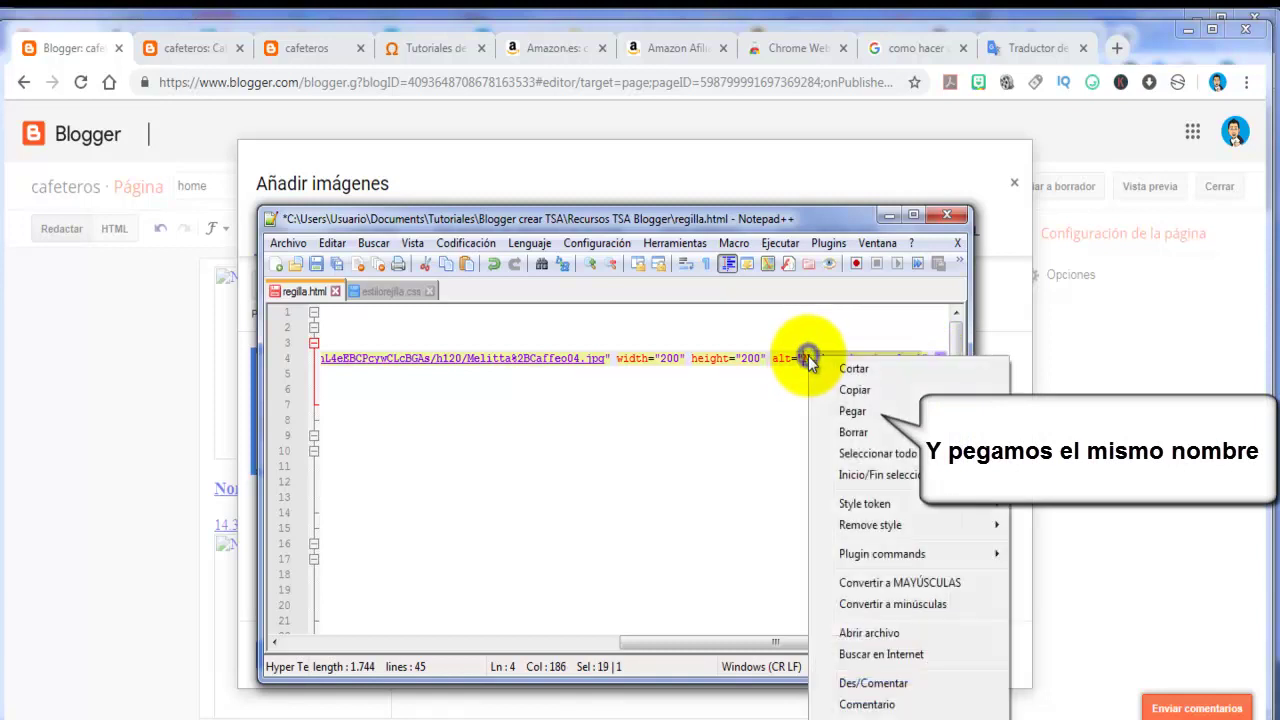
pyautogui.click(866, 413)
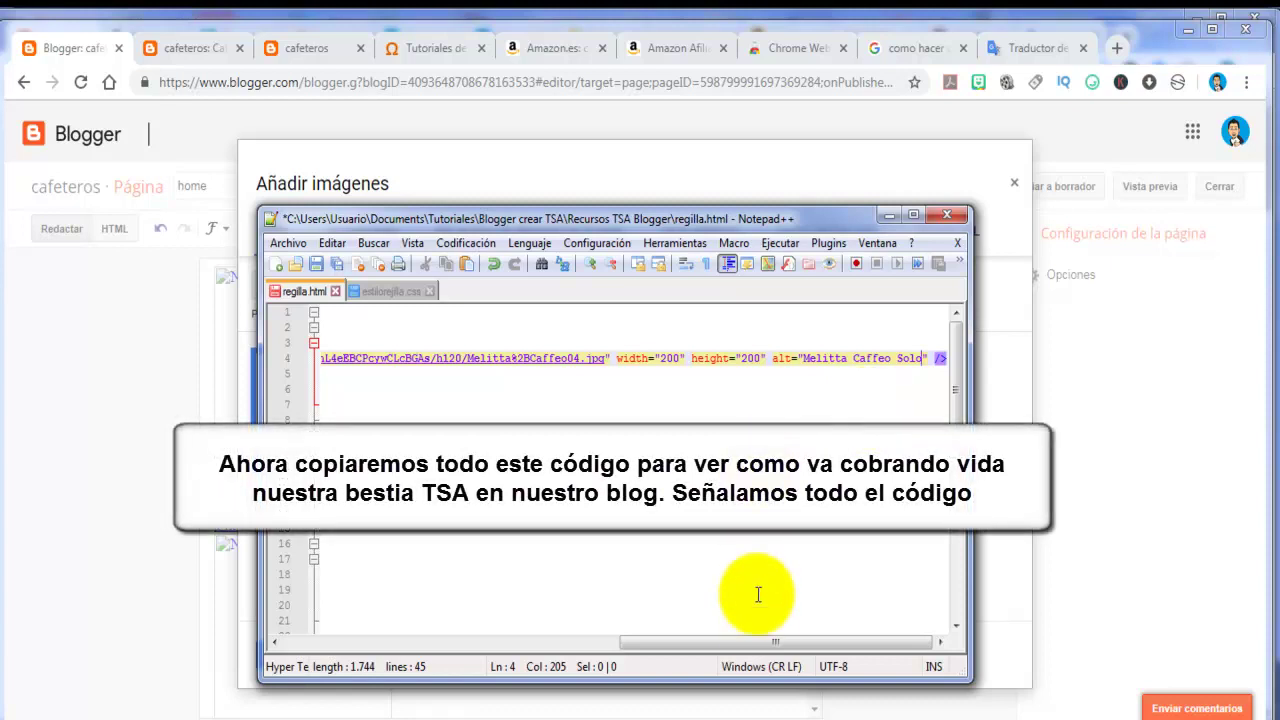
pyautogui.moveTo(763, 645); pyautogui.dragTo(400, 627)
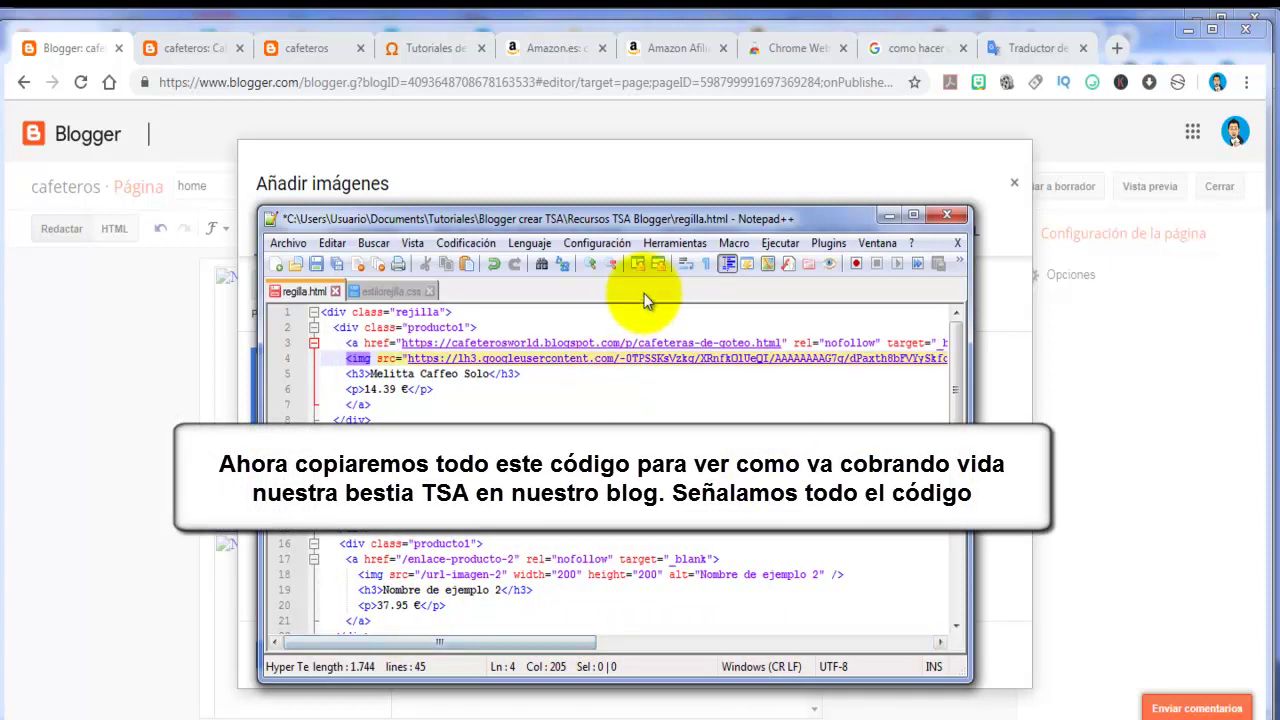
pyautogui.click(316, 264)
# - Copy the entire rejilla code block, from the opening div to the final closing div, in regilla.html
pyautogui.click(514, 390)
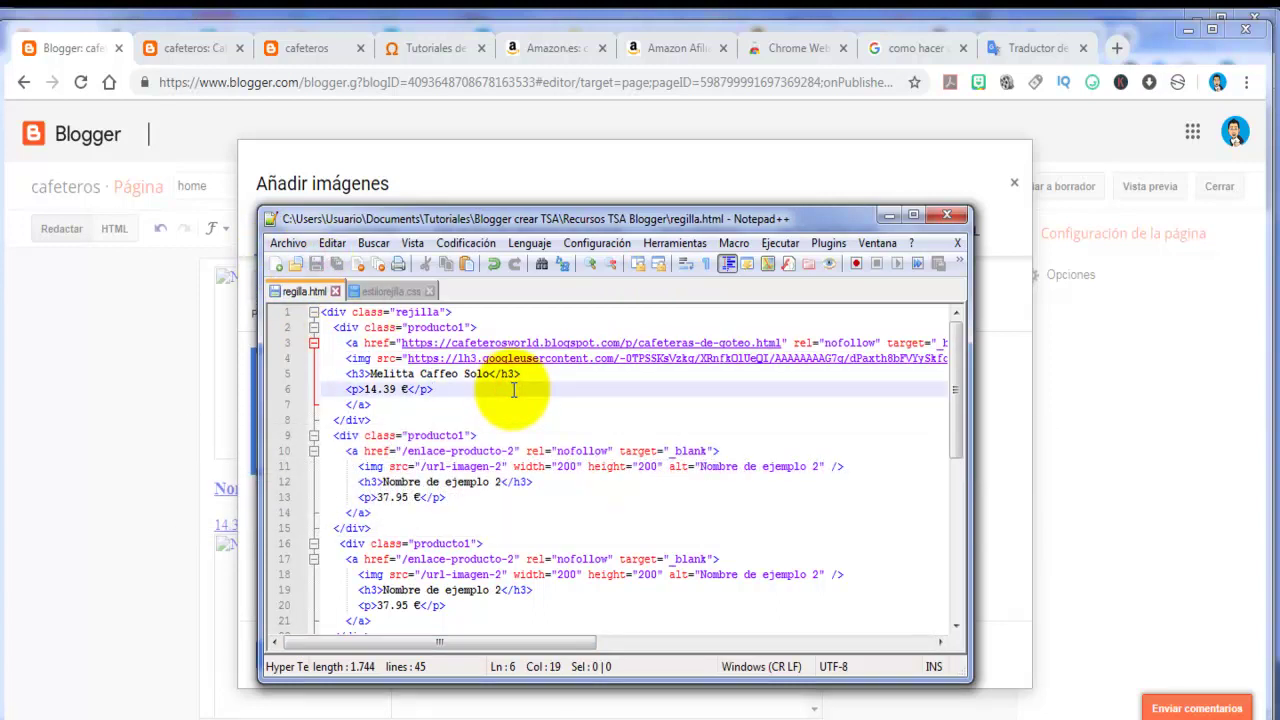
pyautogui.scroll(-8, 514, 390)
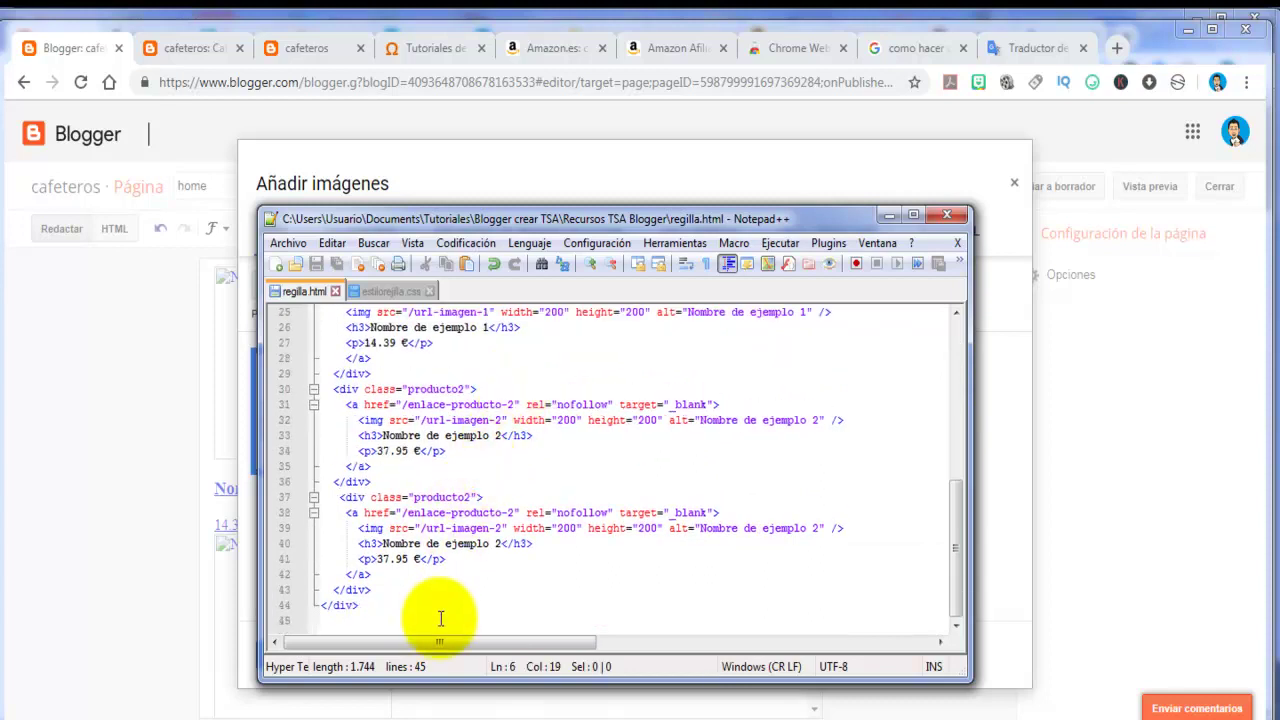
pyautogui.moveTo(436, 605); pyautogui.dragTo(316, 222)
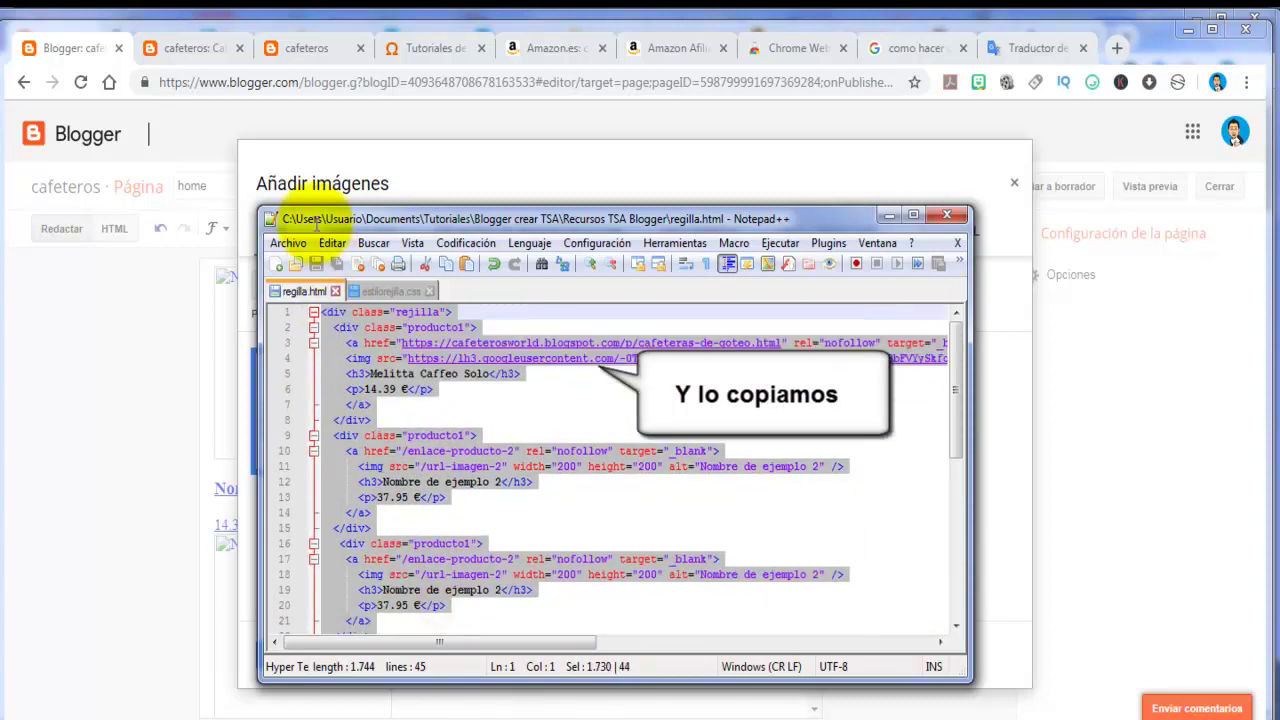
pyautogui.rightClick(424, 331)
pyautogui.click(514, 362)
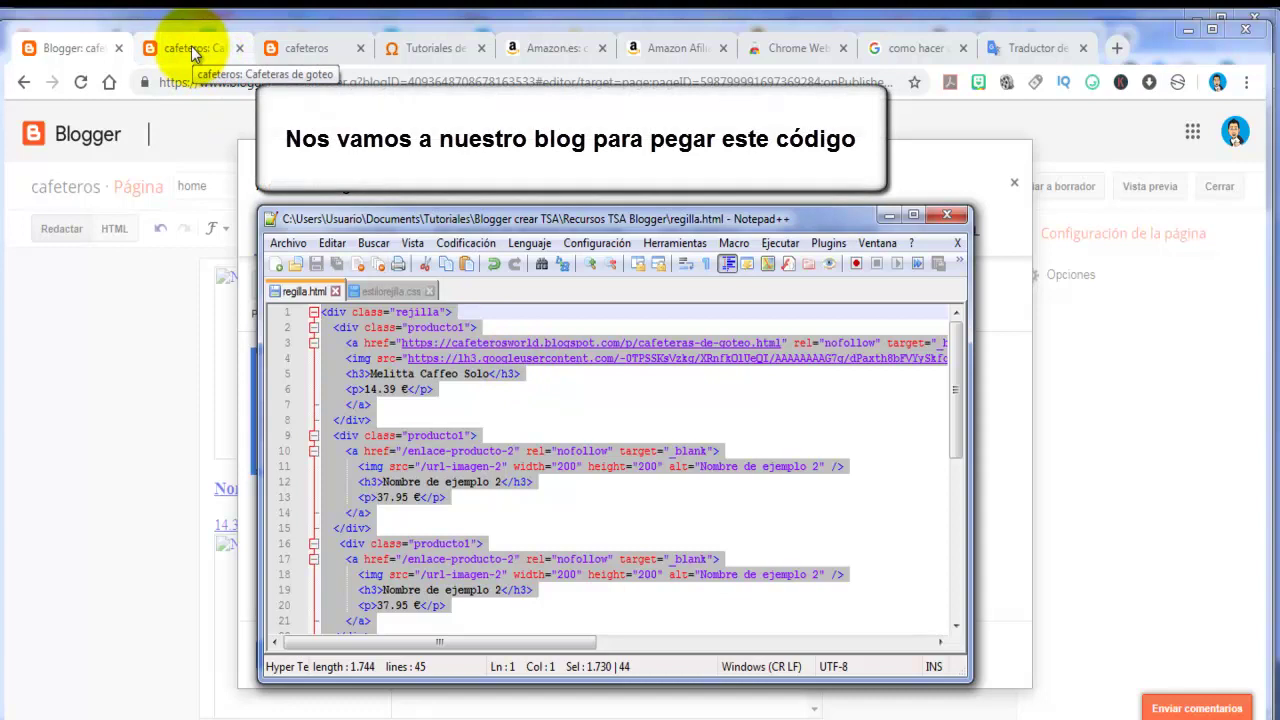
# - Switch to Blogger's HTML editor for the home page and replace all its code with the copied grid code
pyautogui.click(73, 35)
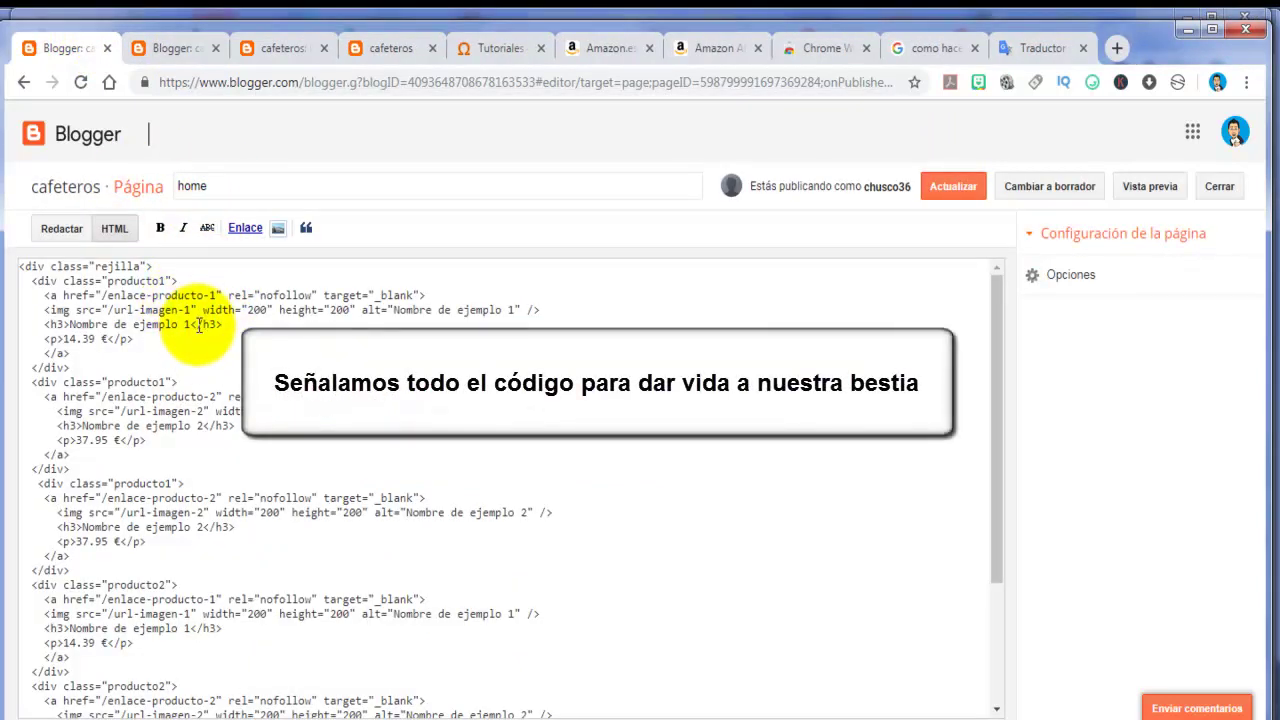
pyautogui.scroll(-2, 200, 325)
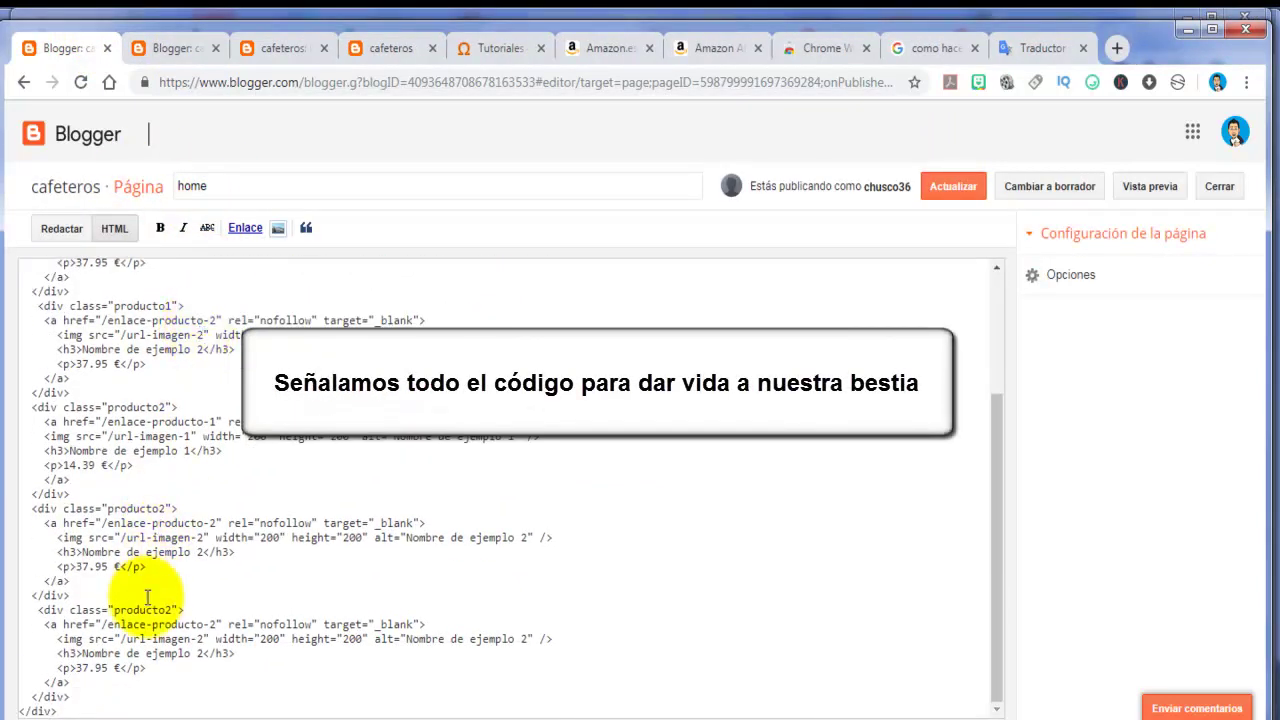
pyautogui.moveTo(116, 711); pyautogui.dragTo(14, 177)
pyautogui.scroll(-1, 110, 415)
pyautogui.scroll(-2, 110, 415)
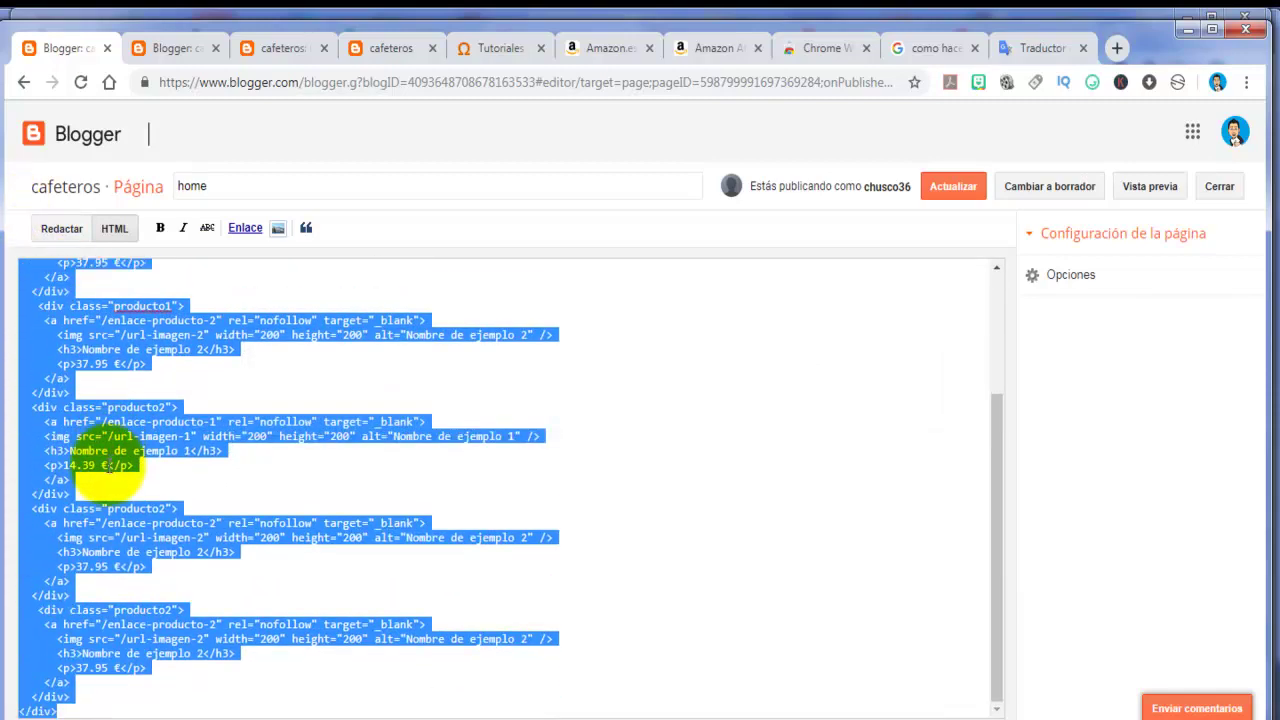
pyautogui.scroll(3, 6, 260)
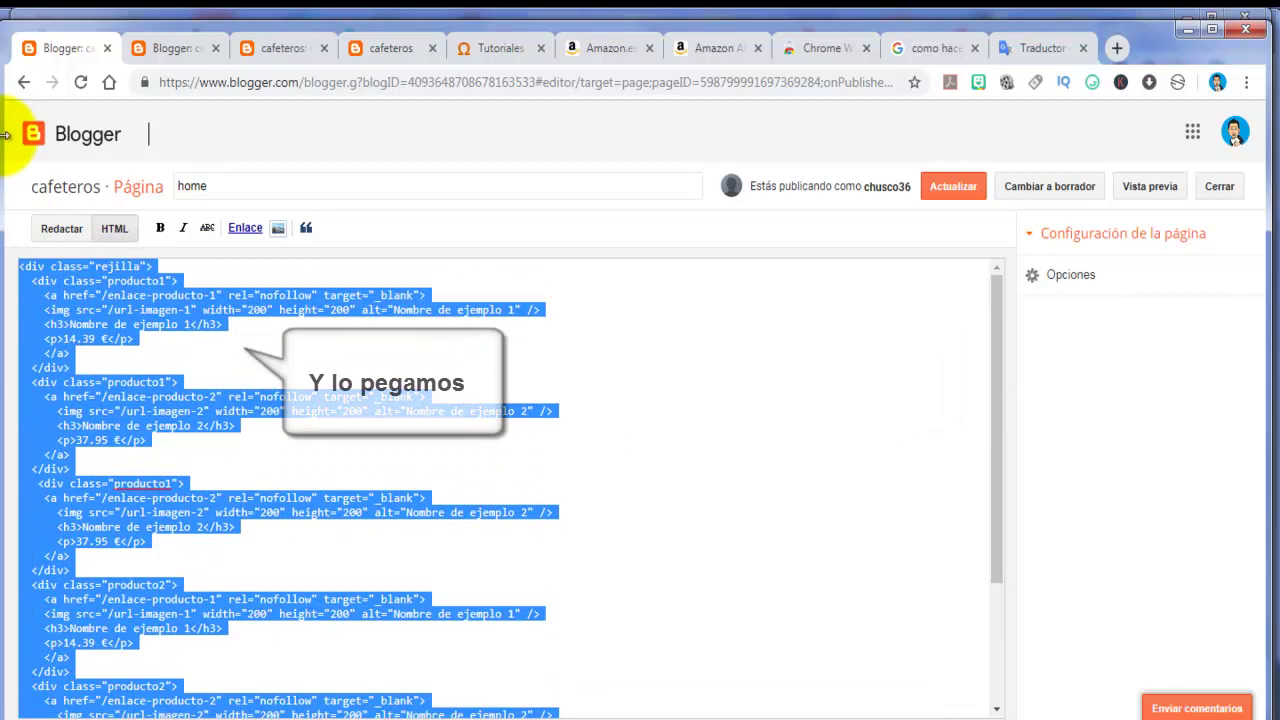
pyautogui.rightClick(104, 298)
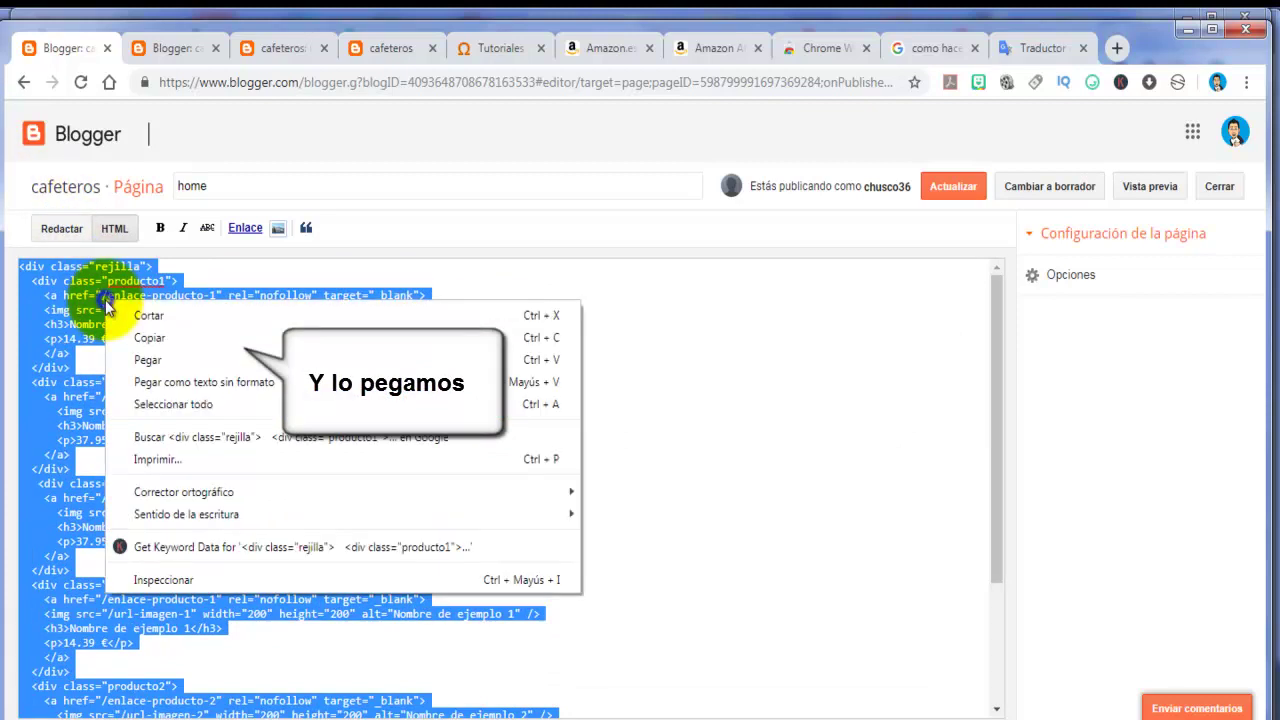
pyautogui.click(224, 360)
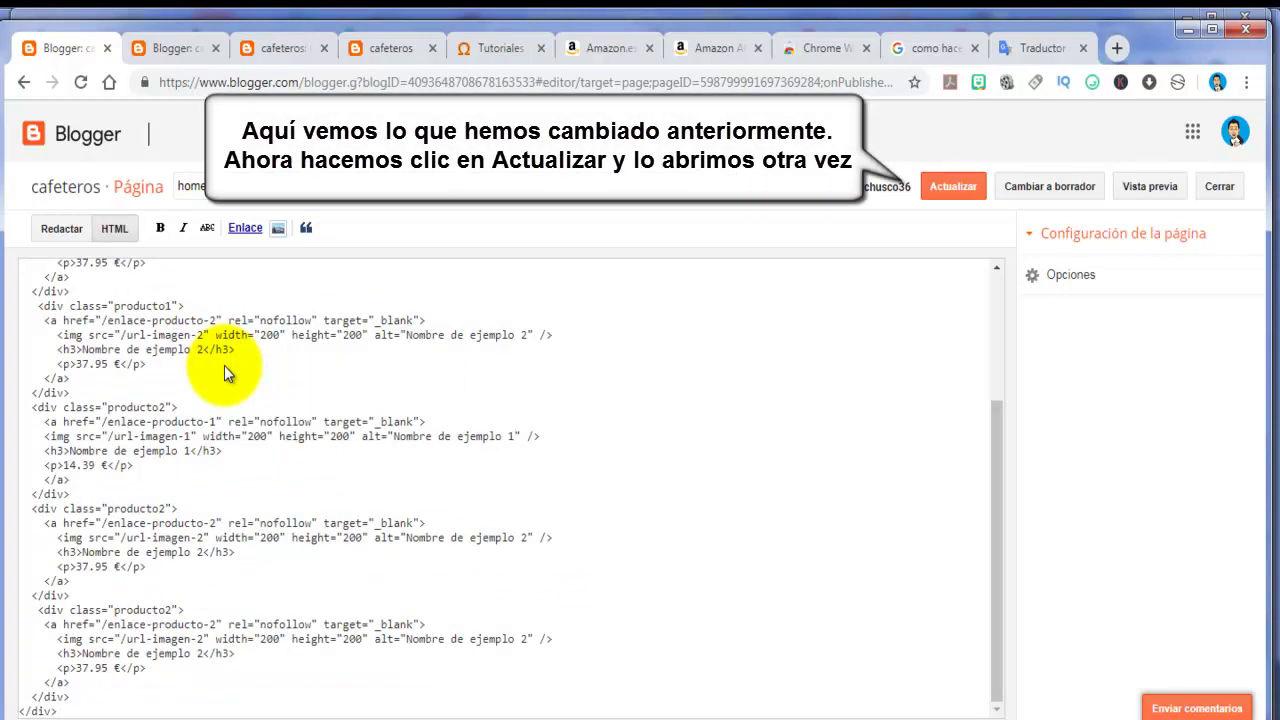
# - Update the home page in Blogger, then reopen it for editing and show it in the Redactar view
pyautogui.scroll(3, 224, 365)
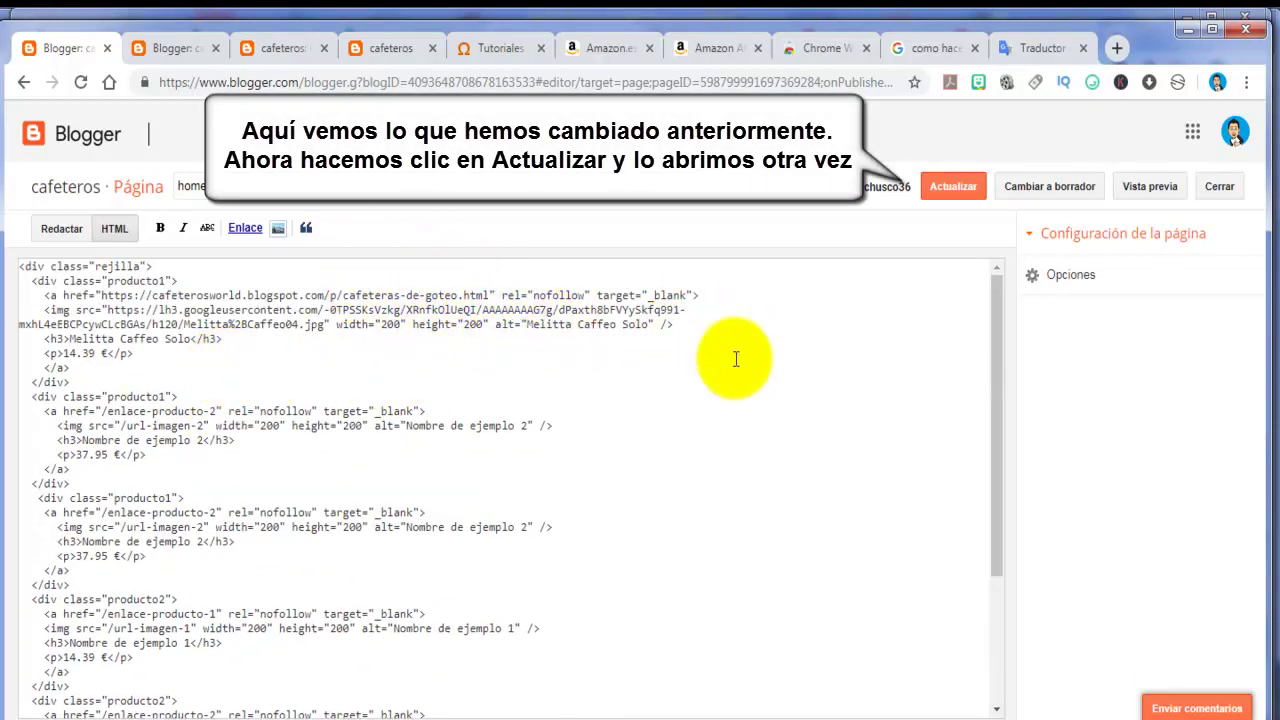
pyautogui.click(957, 188)
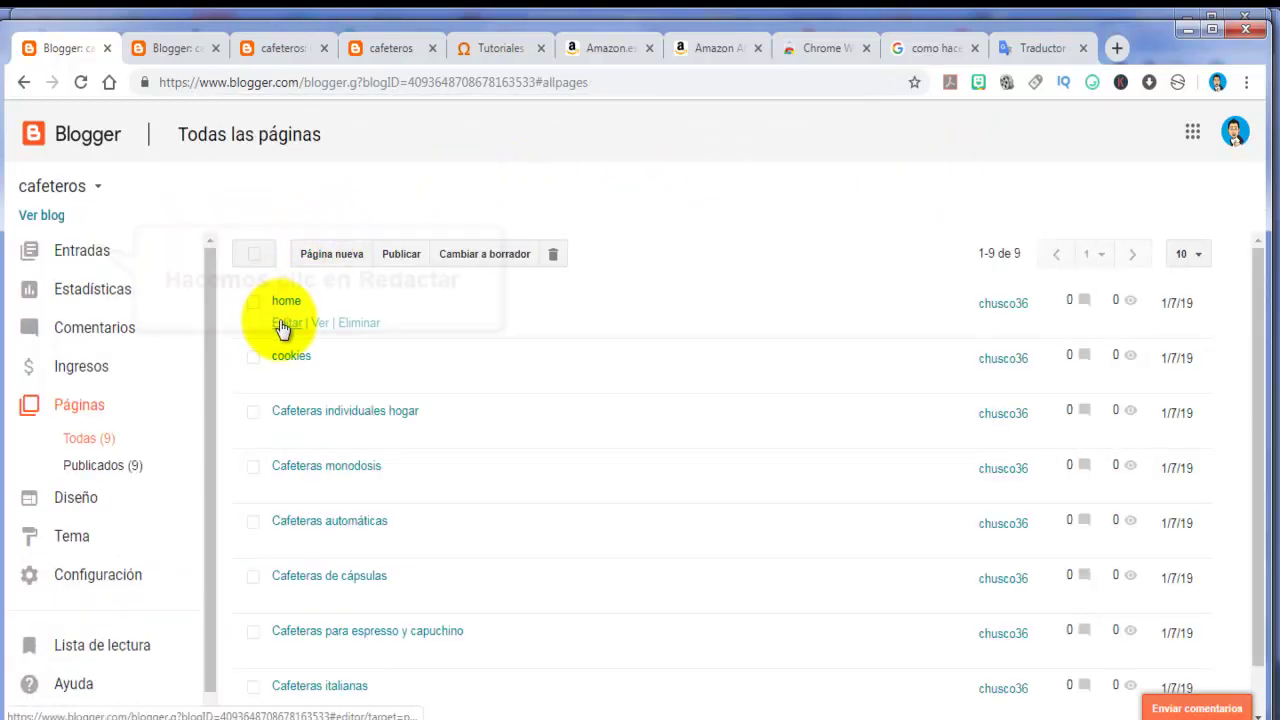
pyautogui.click(286, 323)
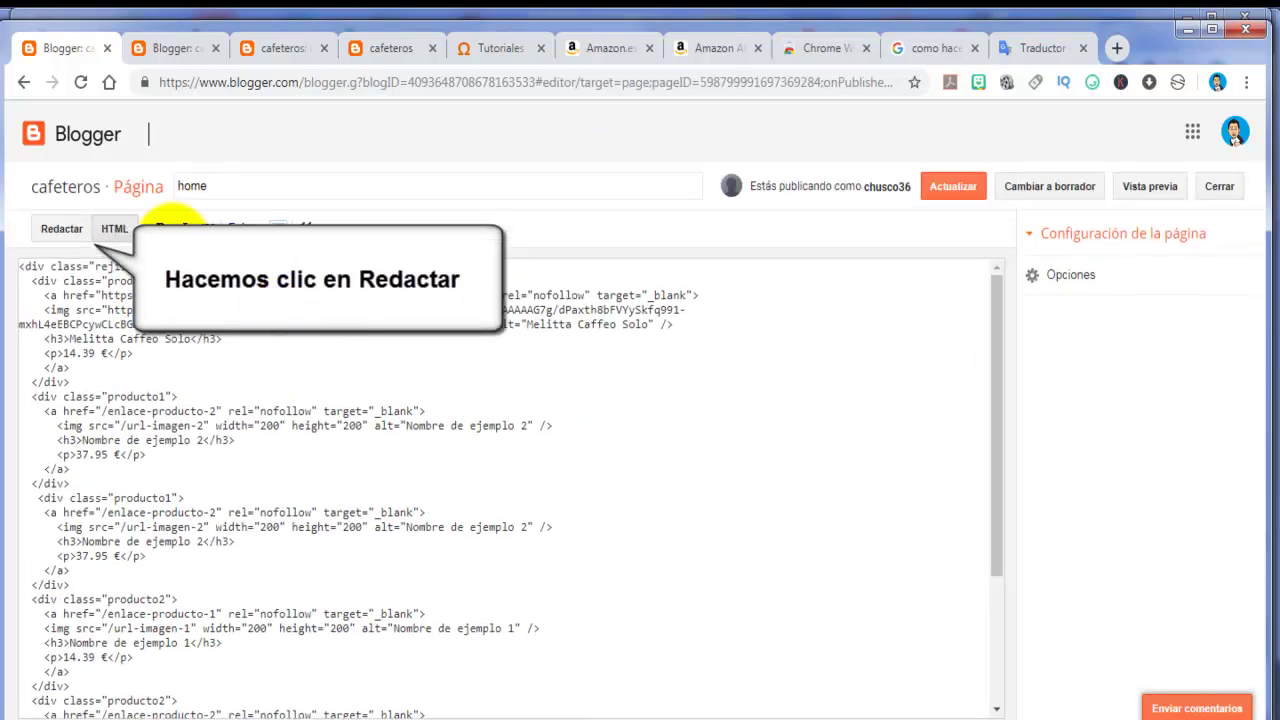
pyautogui.click(61, 229)
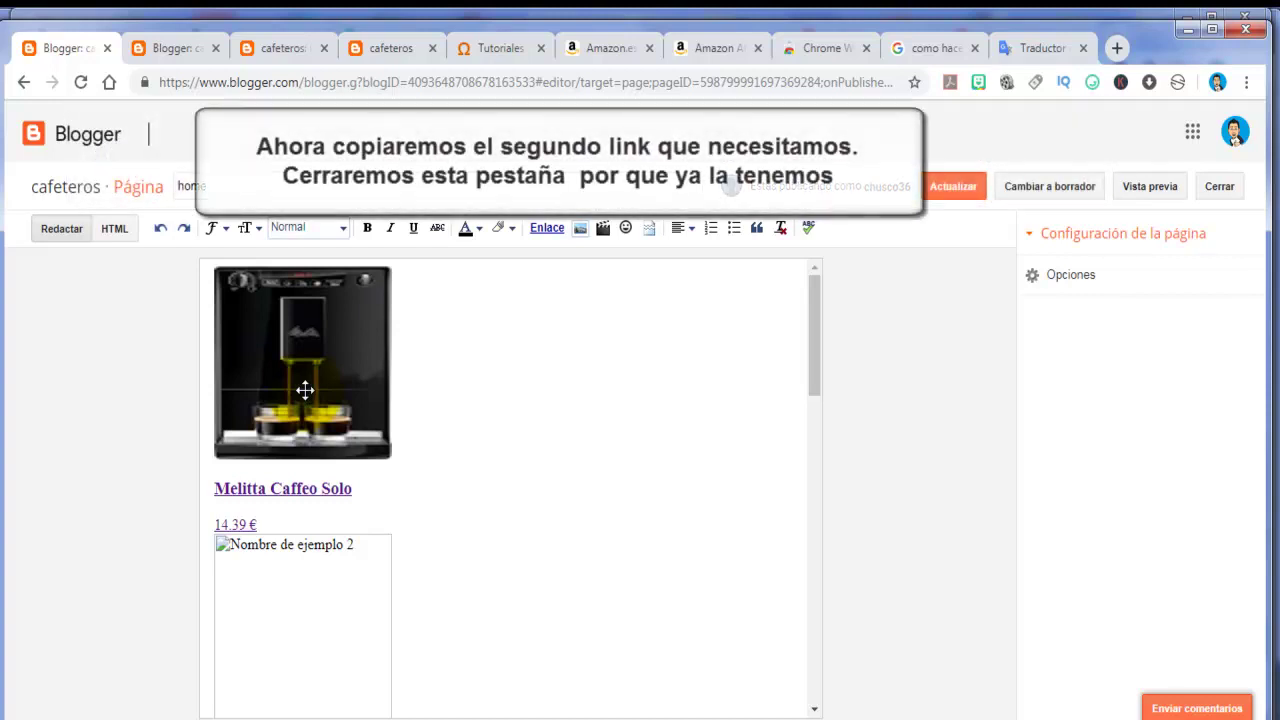
# - Close the browser tab showing the Cafeteras de goteo page and update the home page again
pyautogui.click(287, 50)
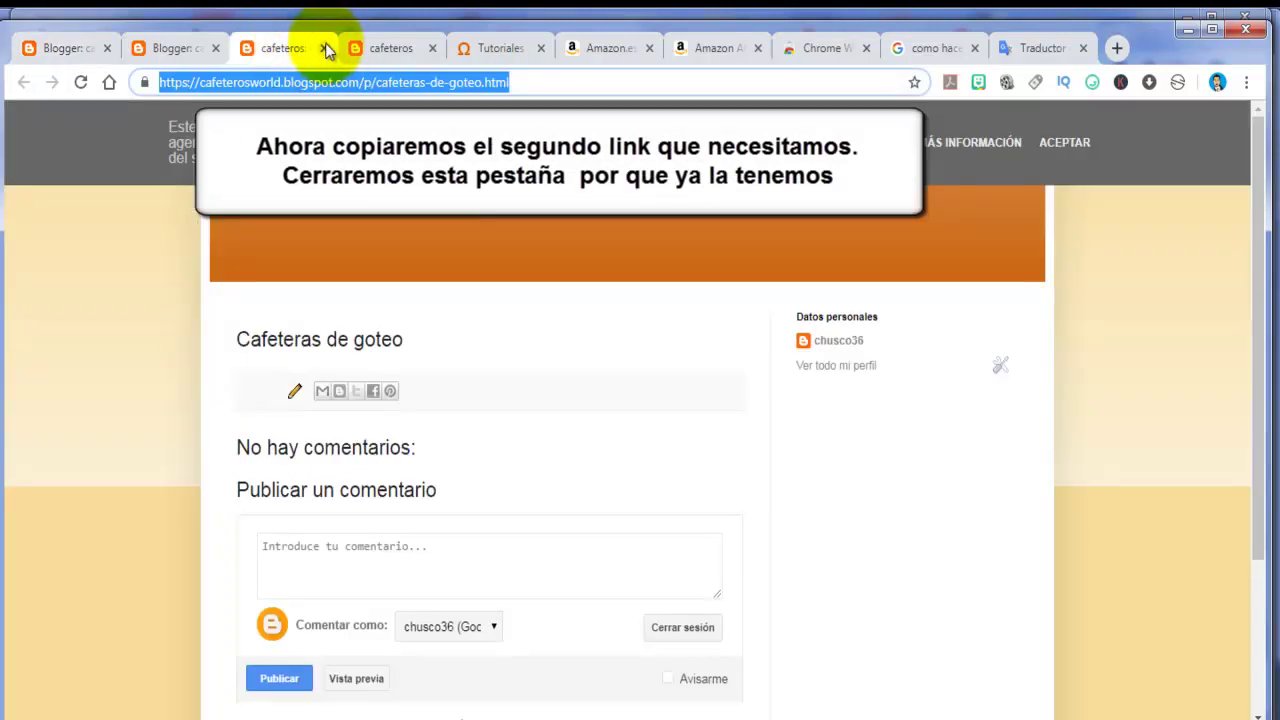
pyautogui.click(325, 48)
pyautogui.click(75, 48)
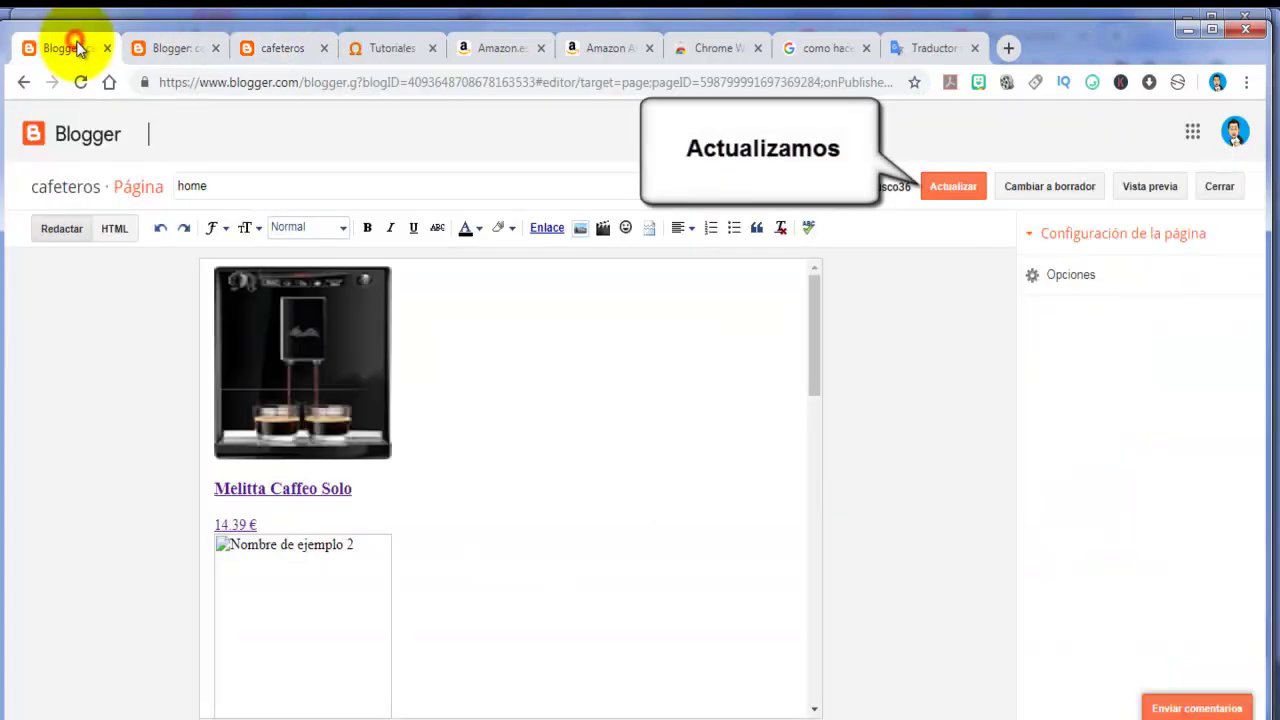
pyautogui.click(950, 187)
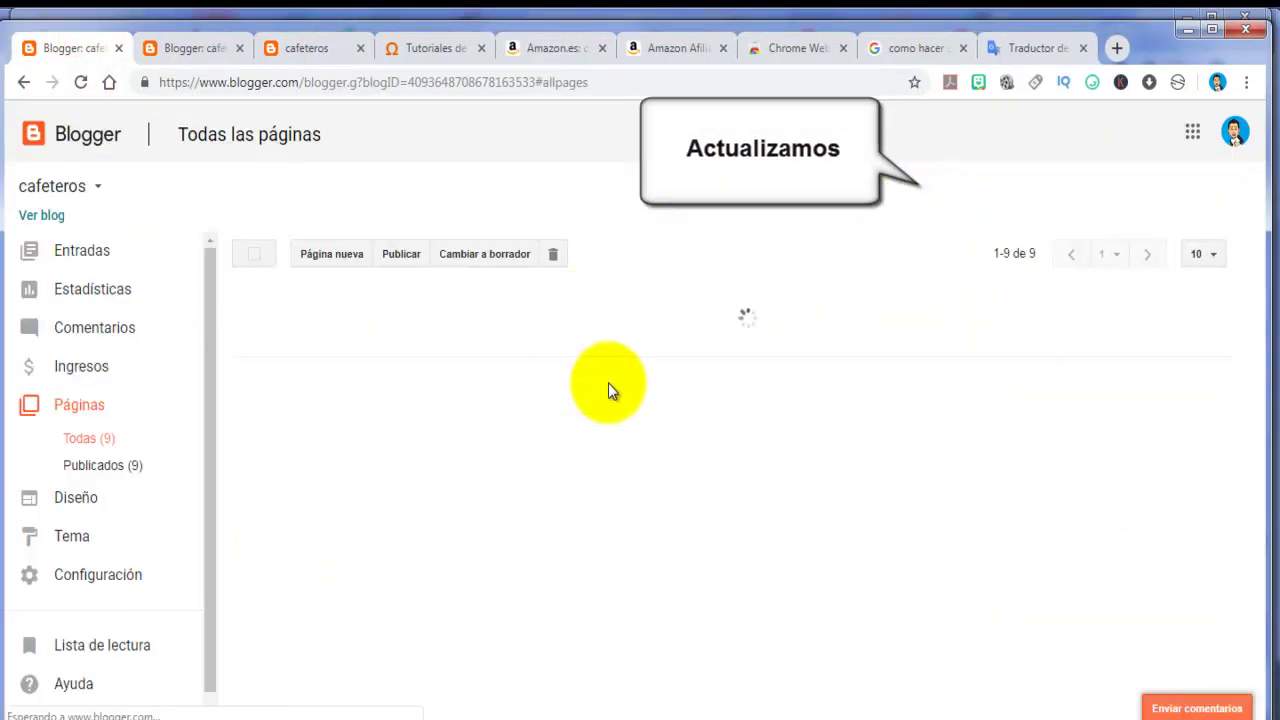
# - View the Cafeteras italianas page from the list of all pages and copy its web address
pyautogui.scroll(-1, 588, 535)
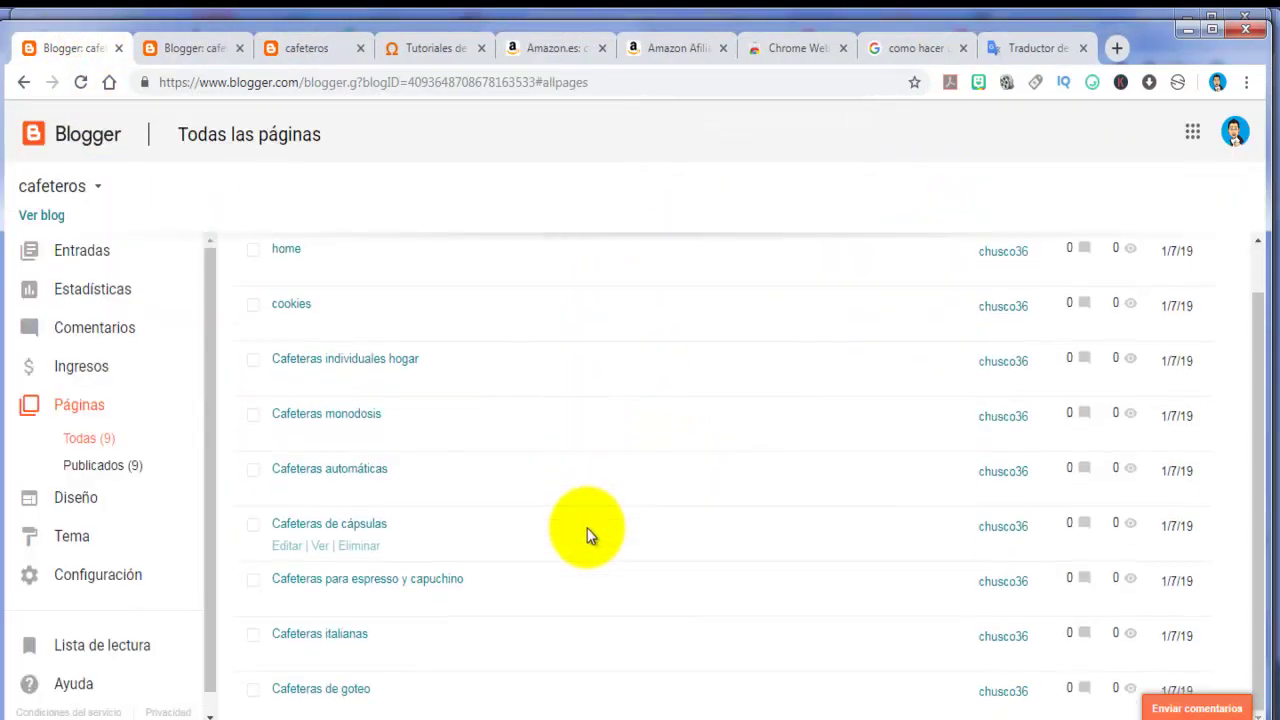
pyautogui.moveTo(385, 652)
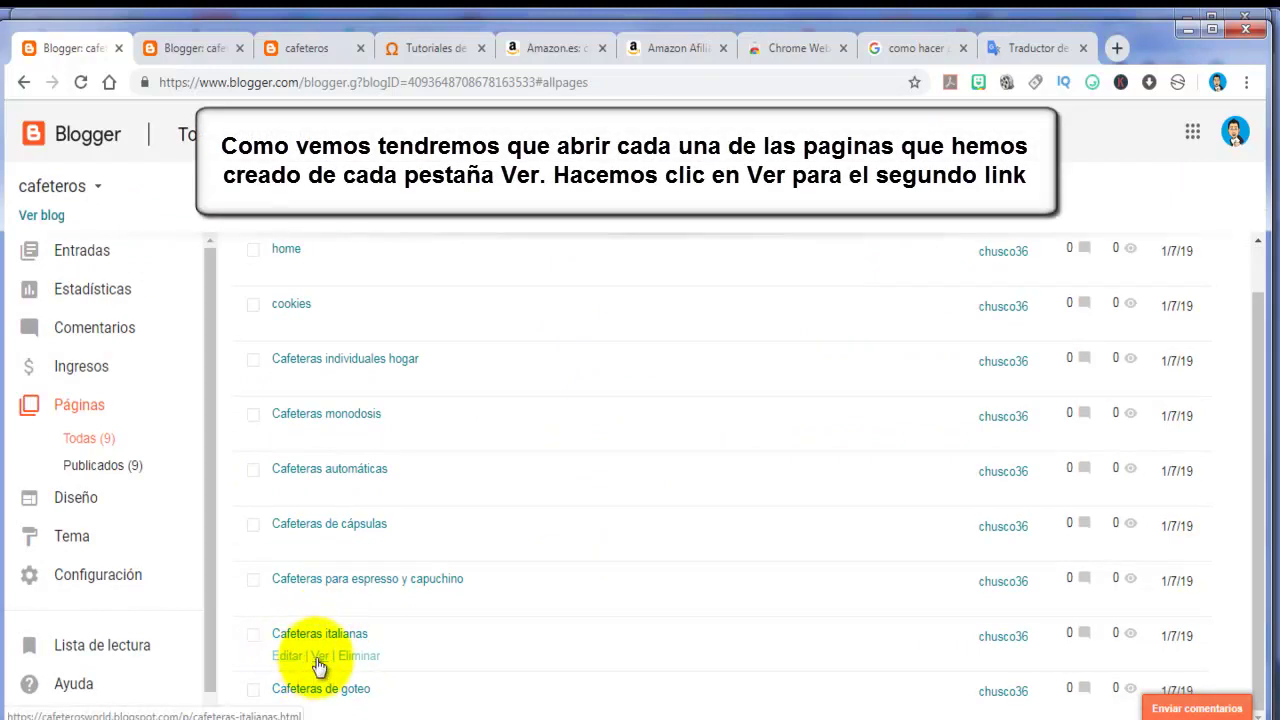
pyautogui.moveTo(320, 603)
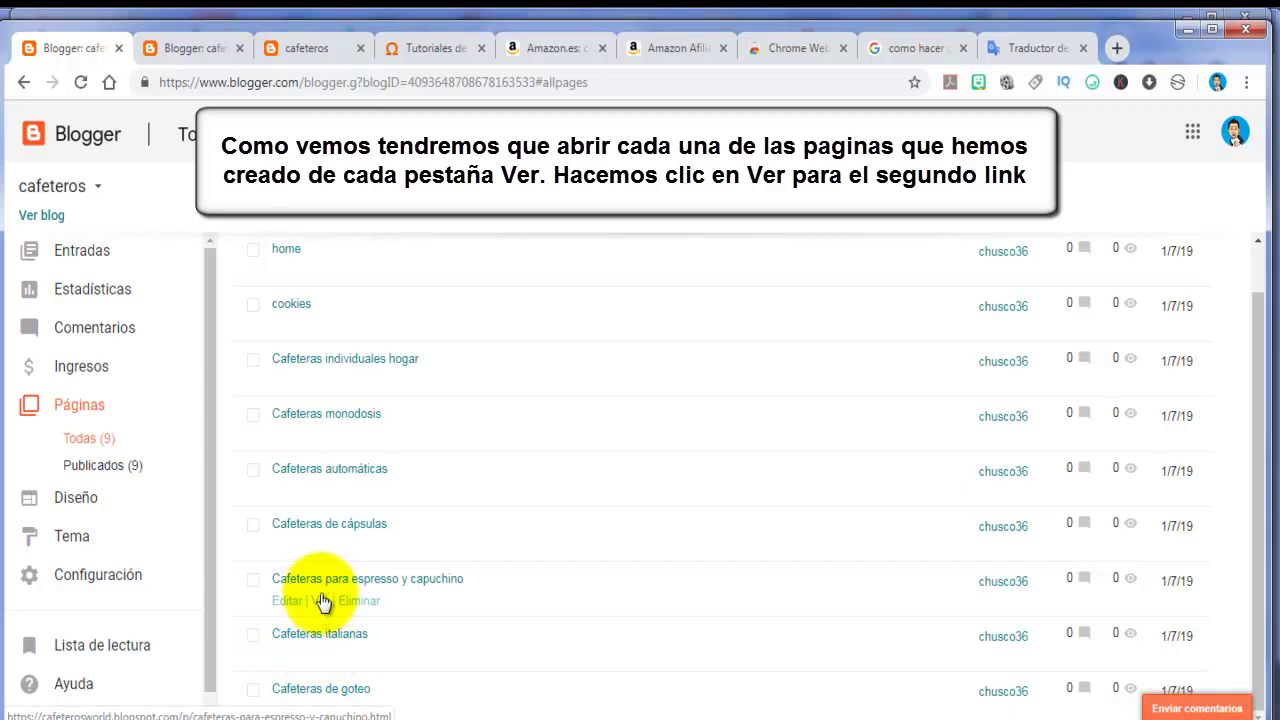
pyautogui.moveTo(322, 553)
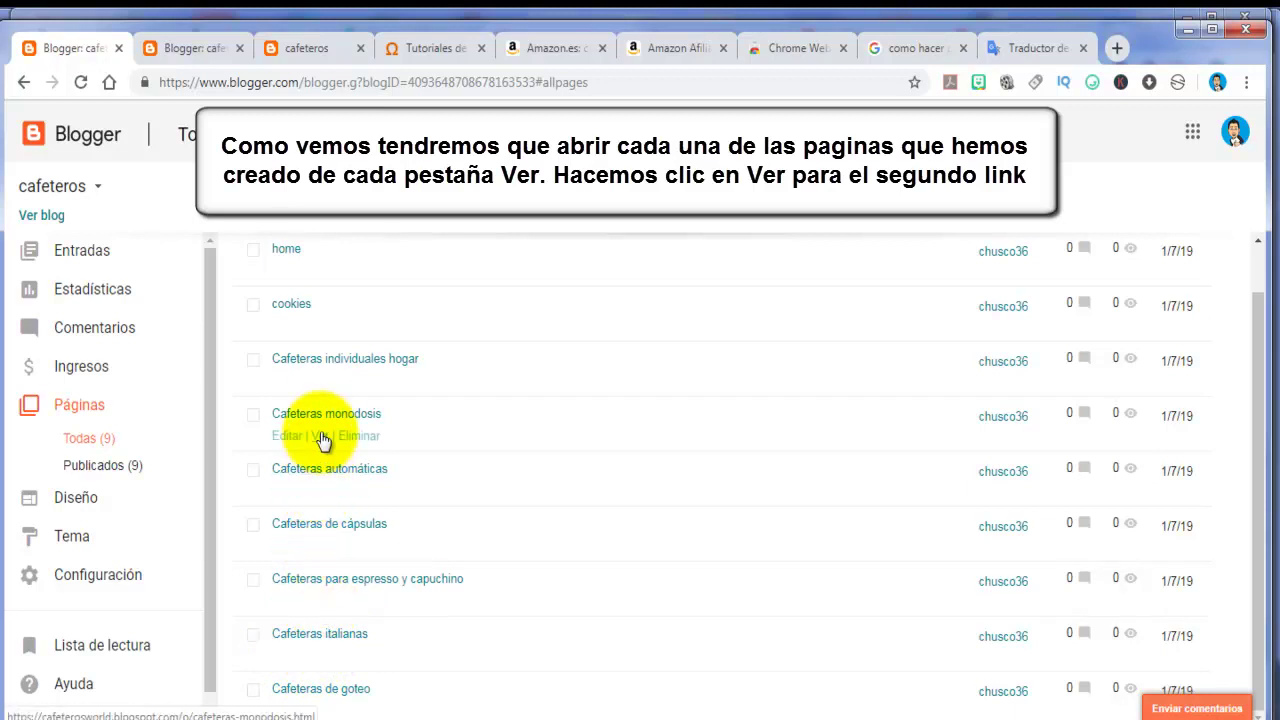
pyautogui.moveTo(318, 390)
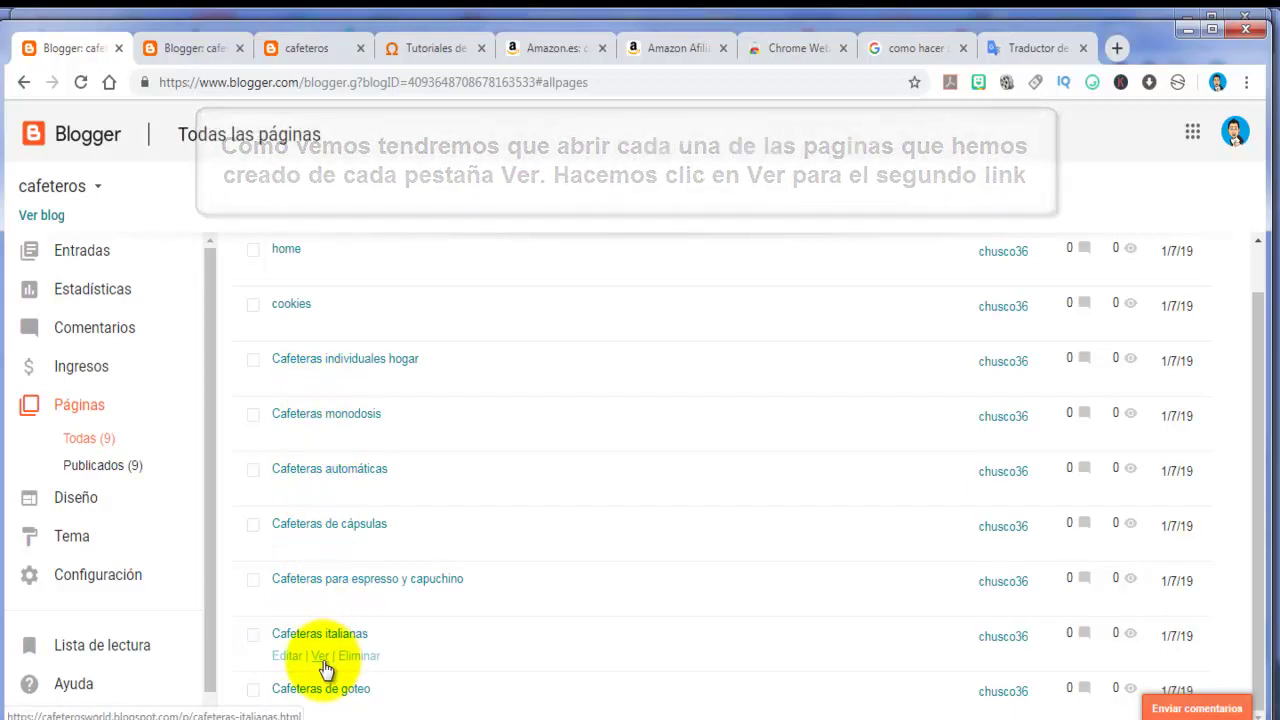
pyautogui.click(322, 657)
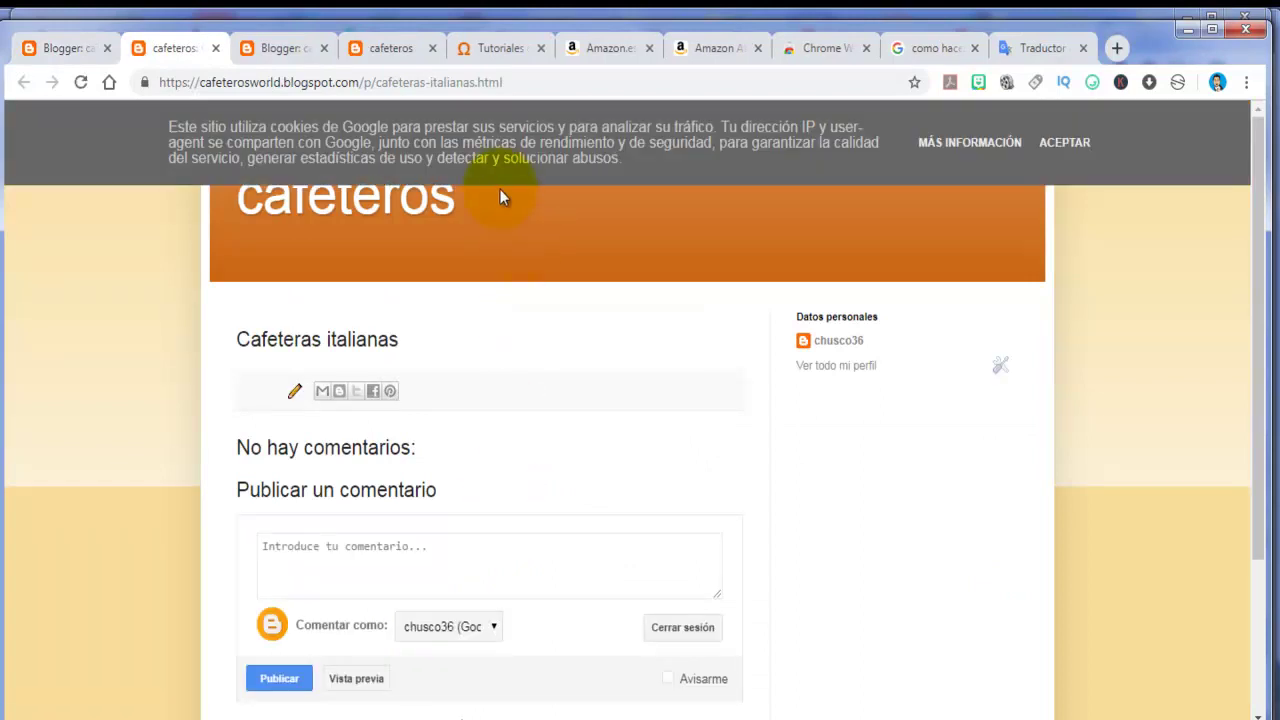
pyautogui.click(447, 87)
pyautogui.hotkey('ctrl', 'c')
pyautogui.rightClick(447, 87)
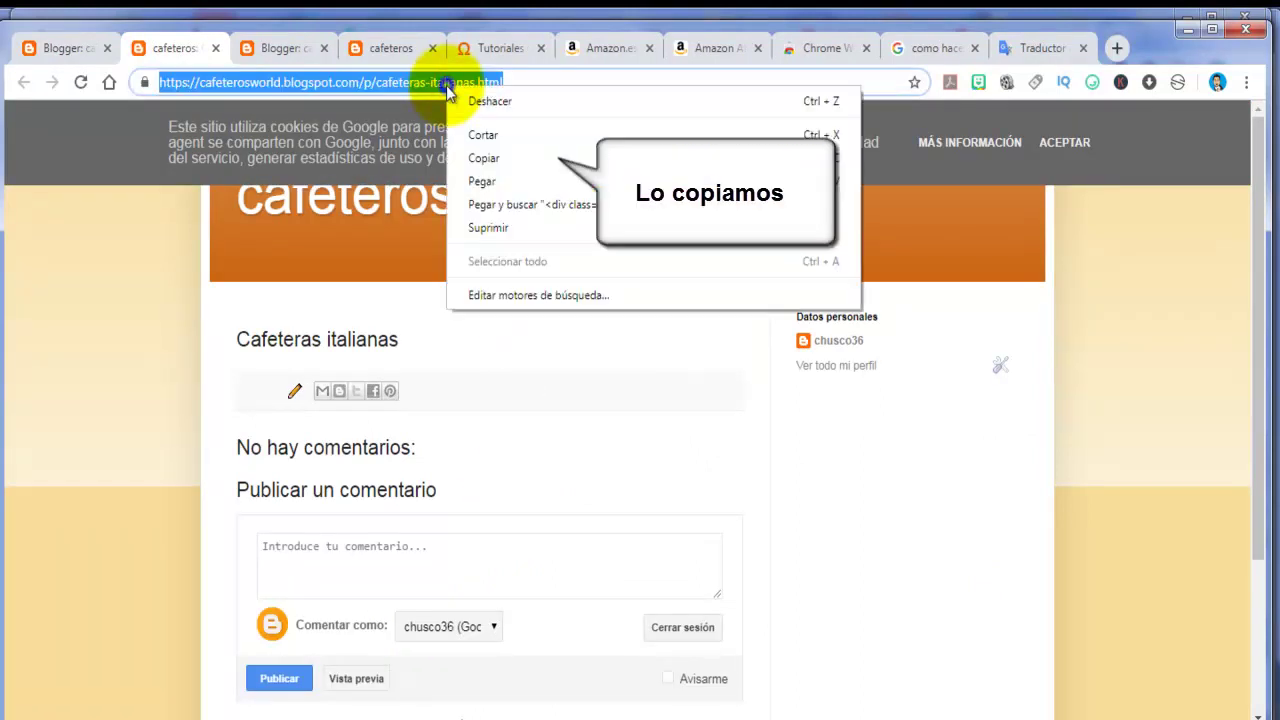
pyautogui.click(527, 160)
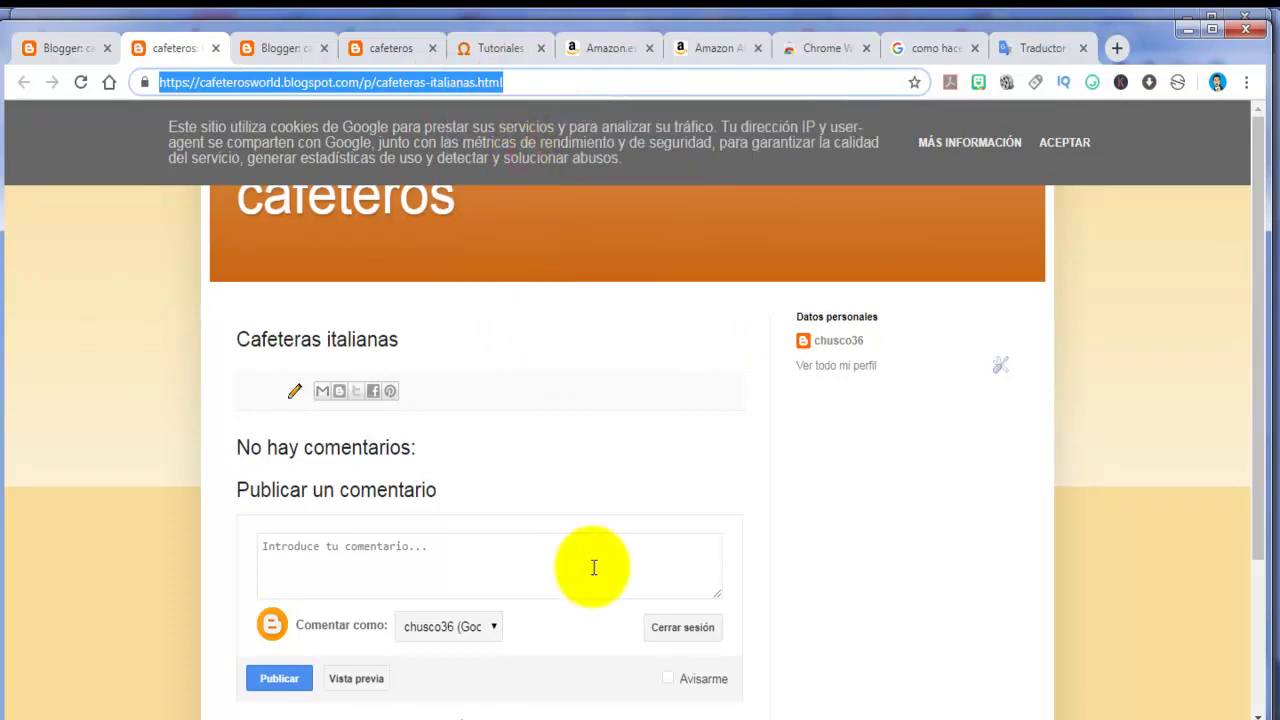
# - Switch to Notepad++ and paste the Cafeteras italianas address over /enlace-producto-2 in the second product's link
pyautogui.hotkey('alt', 'Tab')
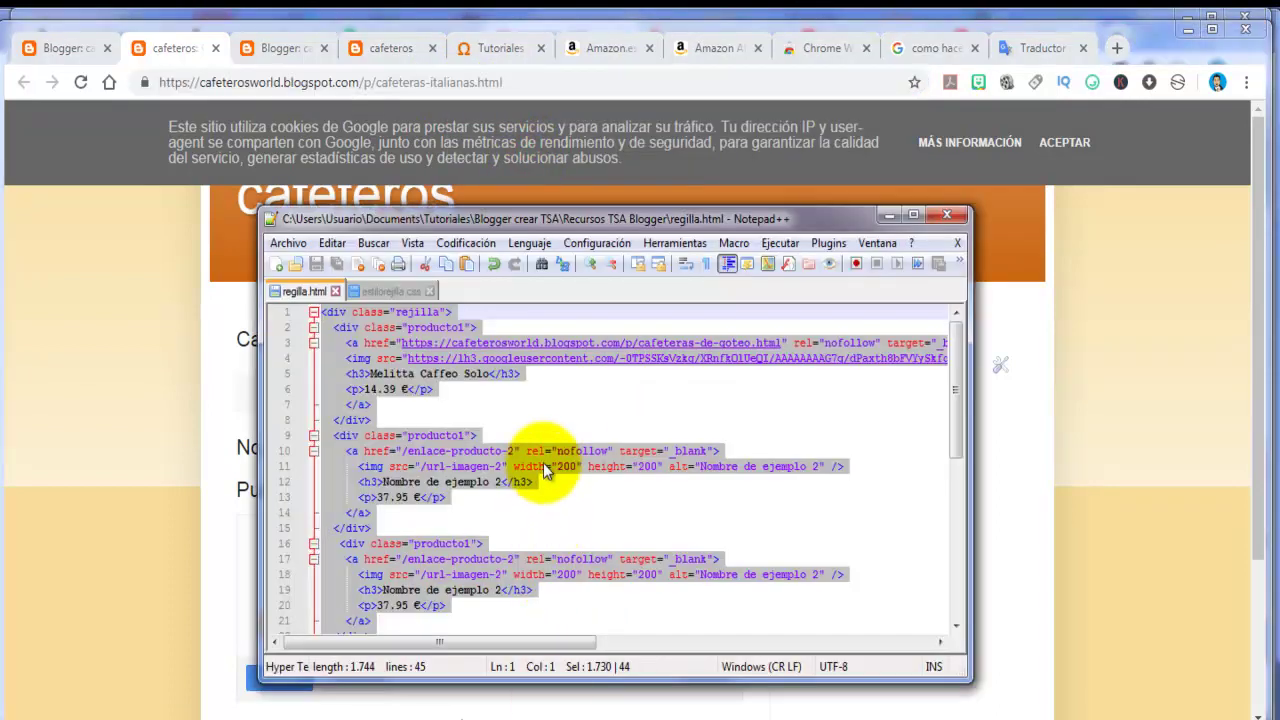
pyautogui.click(541, 418)
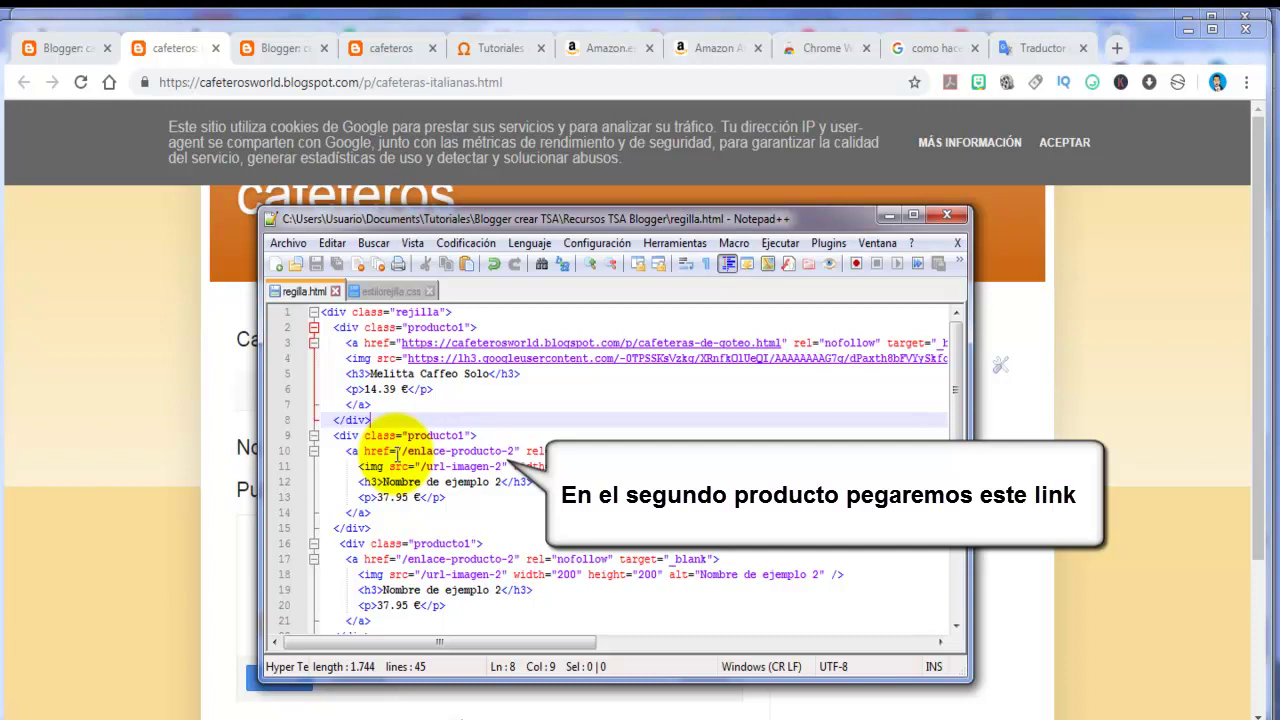
pyautogui.moveTo(403, 453); pyautogui.dragTo(511, 456)
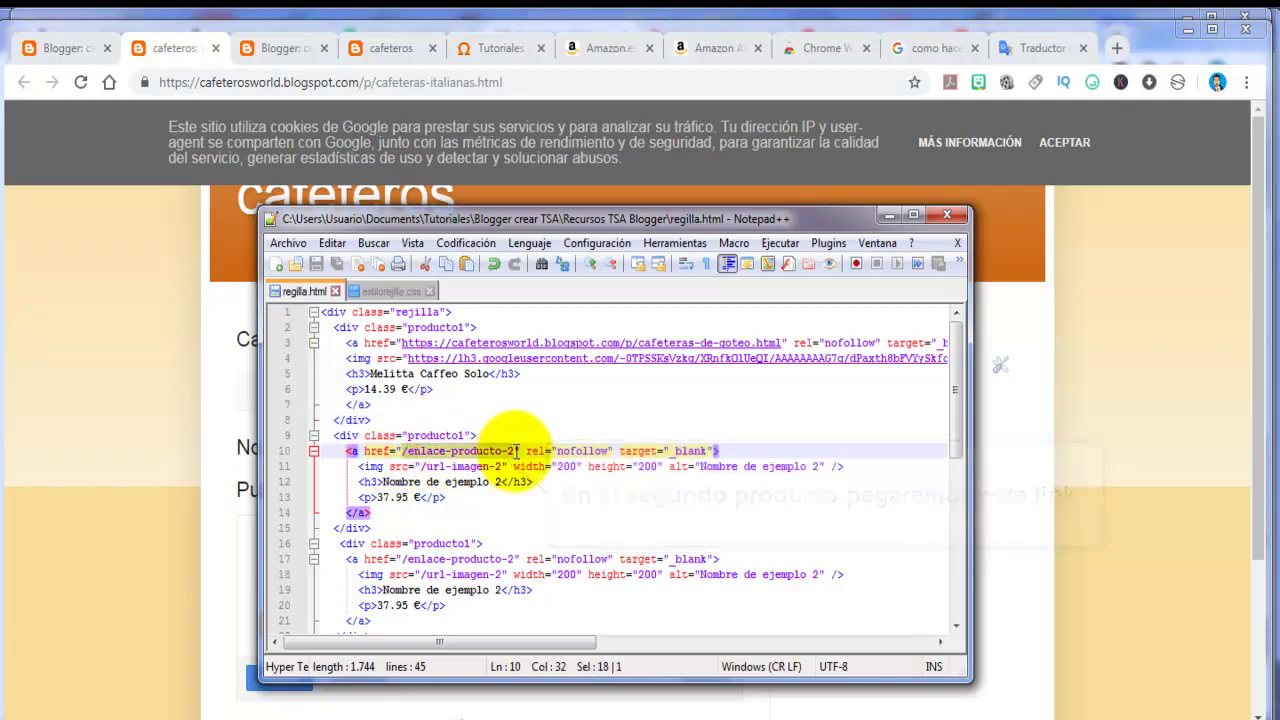
pyautogui.rightClick(499, 451)
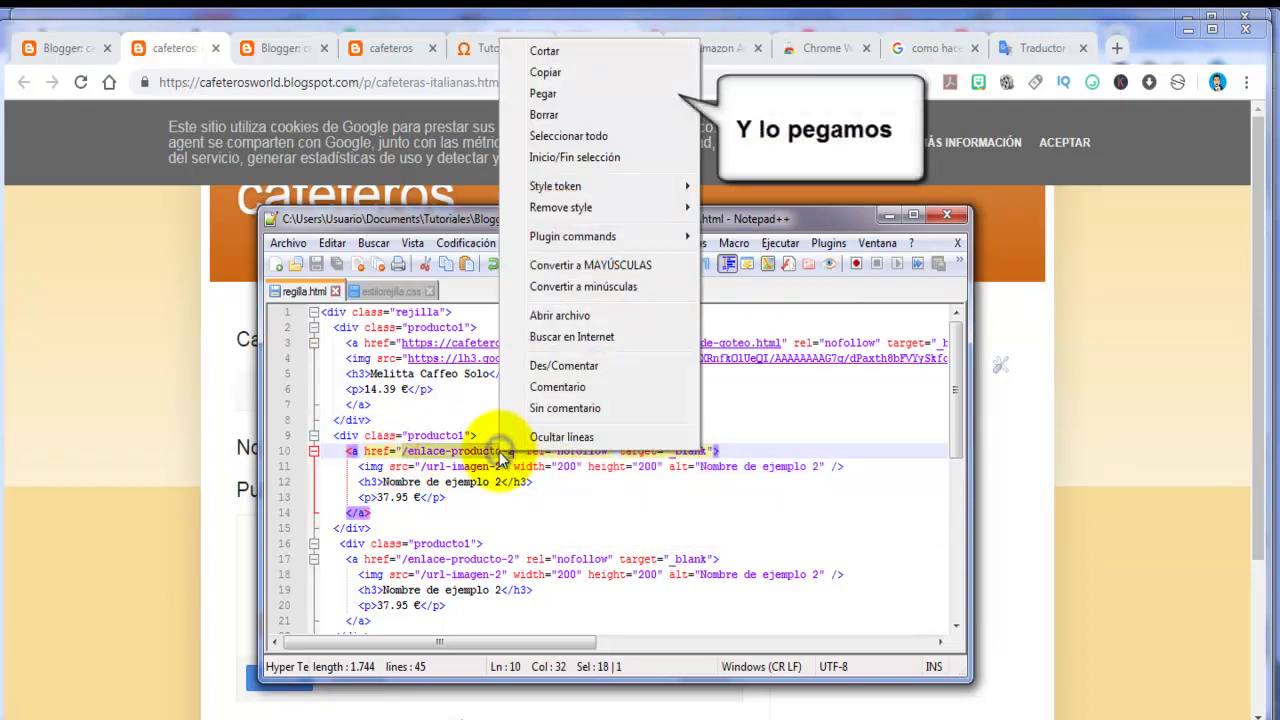
pyautogui.click(580, 95)
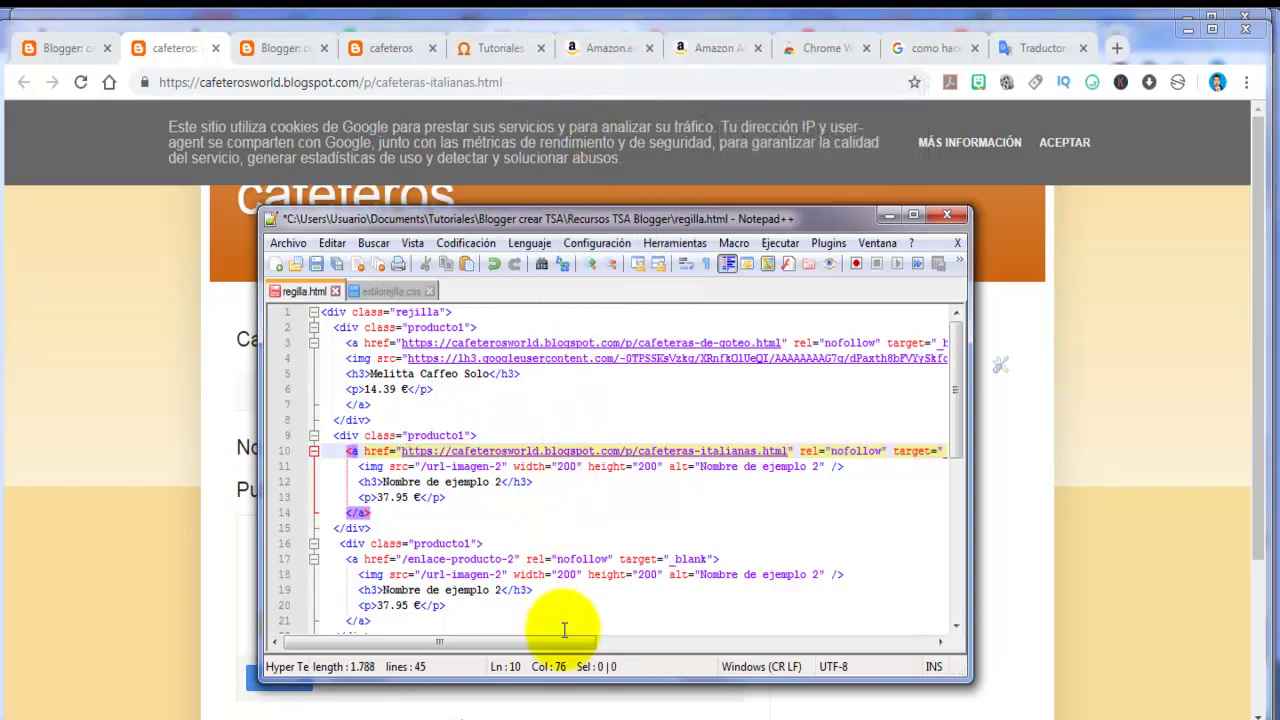
# - Replace the second product's alt text with De'longhi Alicia, copied from the Cafeteras italianas results on Amazon
pyautogui.doubleClick(816, 467)
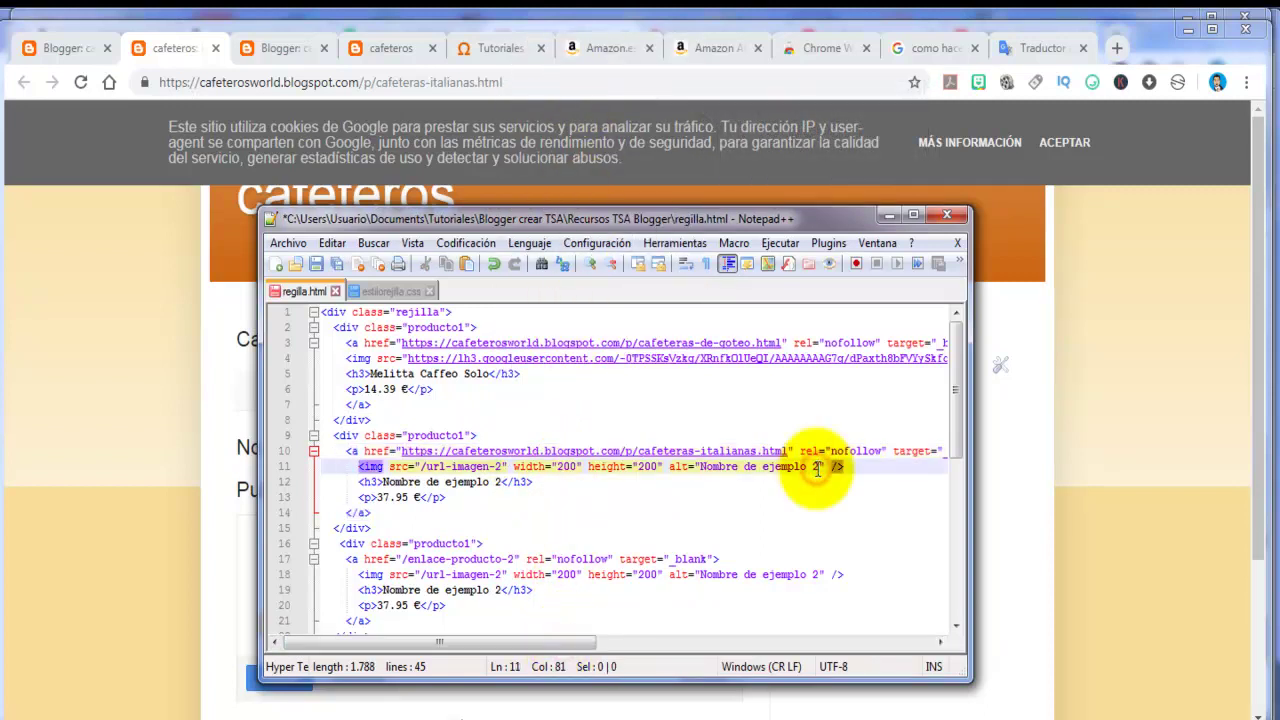
pyautogui.moveTo(820, 468); pyautogui.dragTo(680, 468)
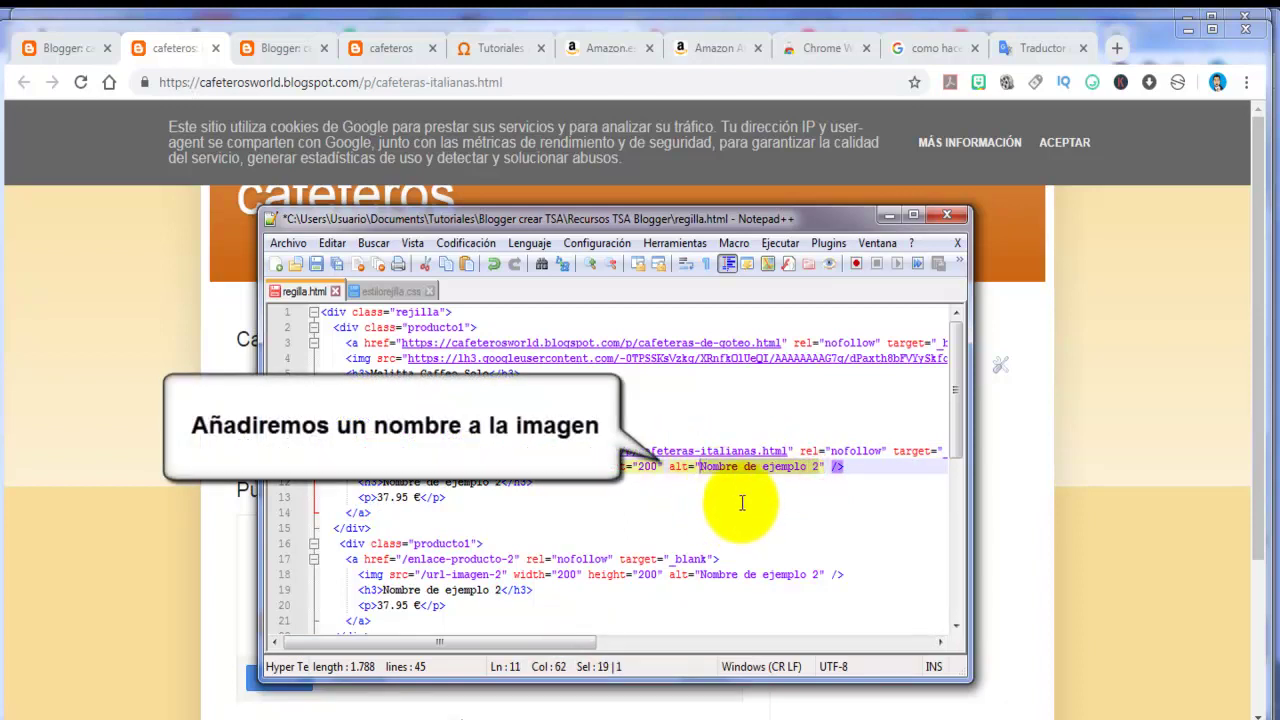
pyautogui.click(640, 42)
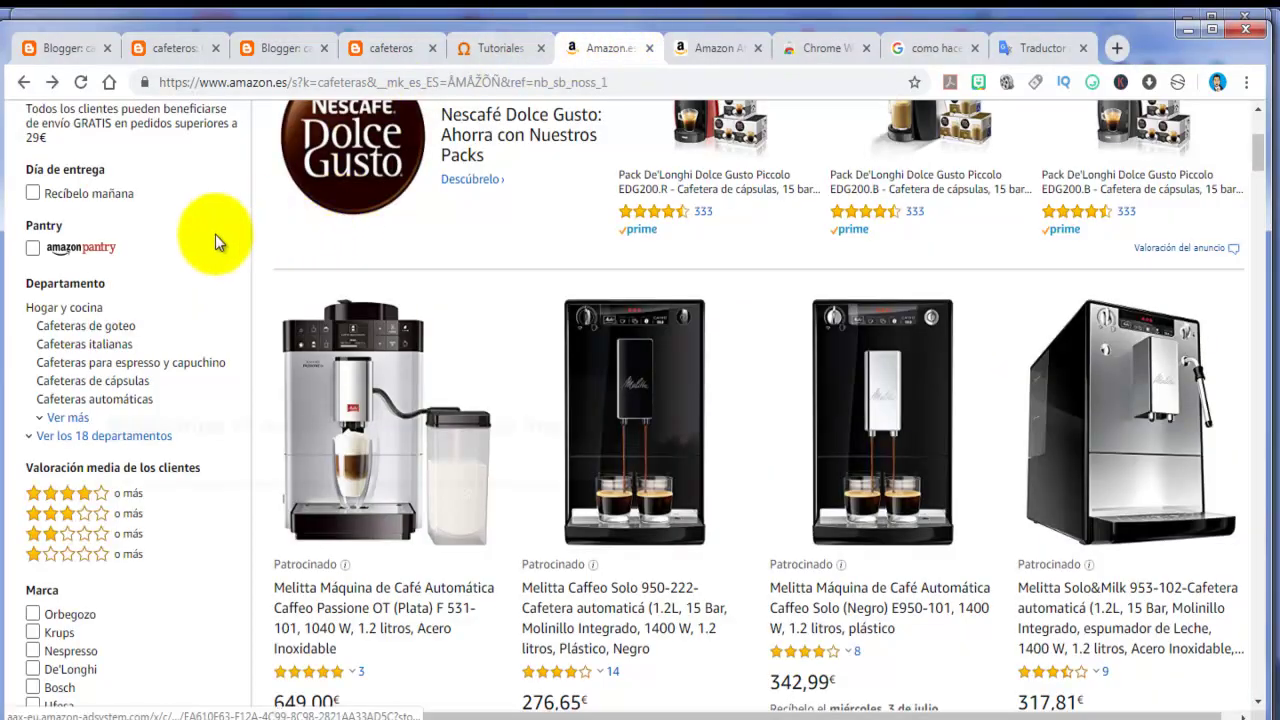
pyautogui.click(120, 344)
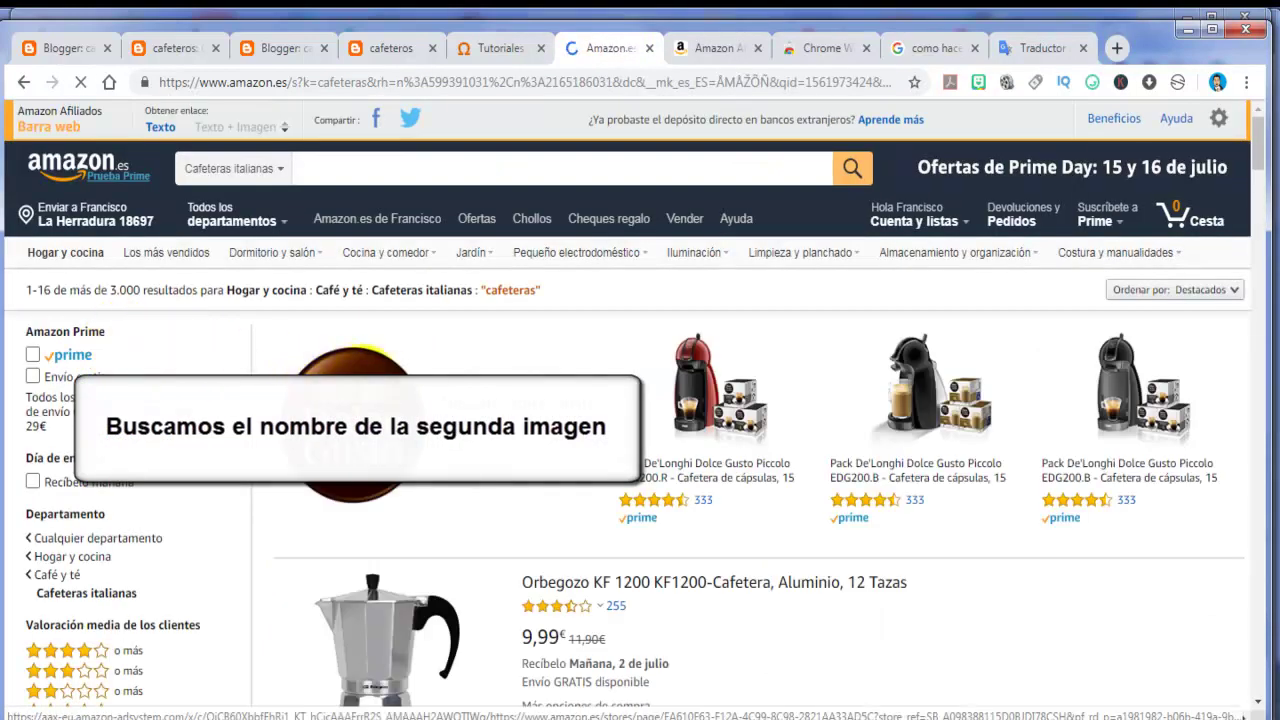
pyautogui.scroll(-8, 603, 470)
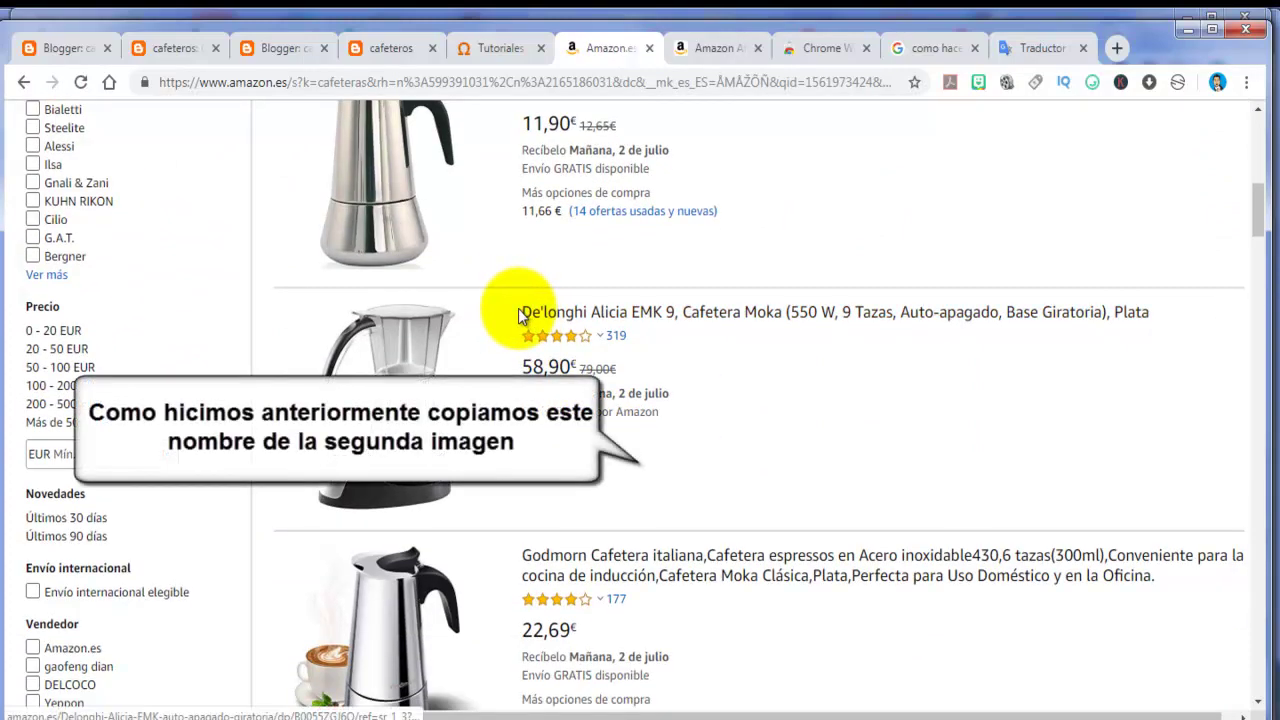
pyautogui.moveTo(519, 313); pyautogui.dragTo(617, 310)
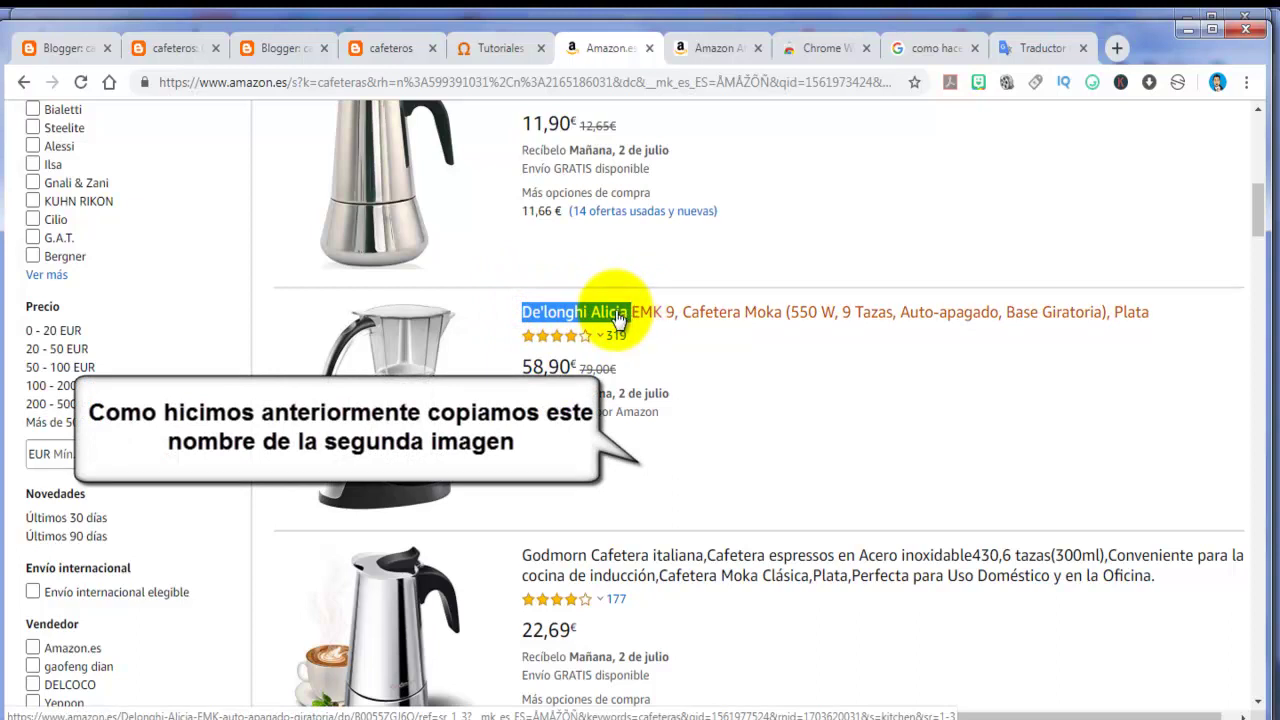
pyautogui.rightClick(620, 318)
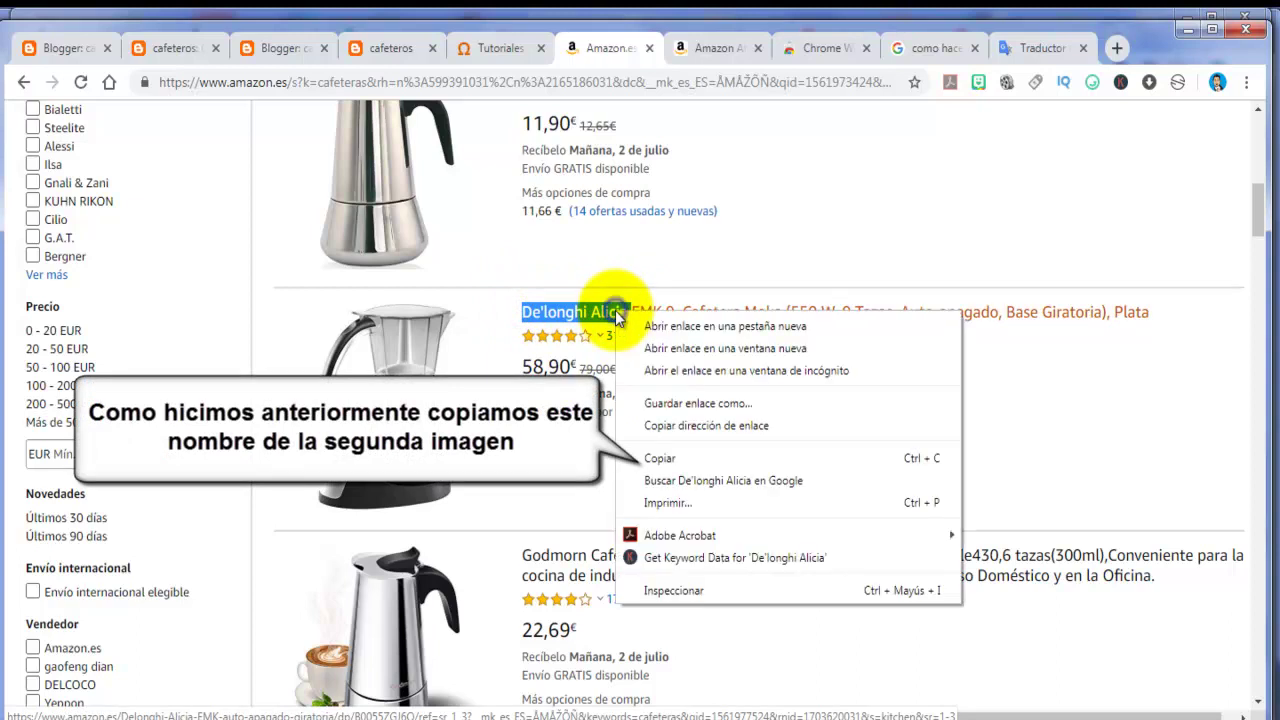
pyautogui.click(753, 457)
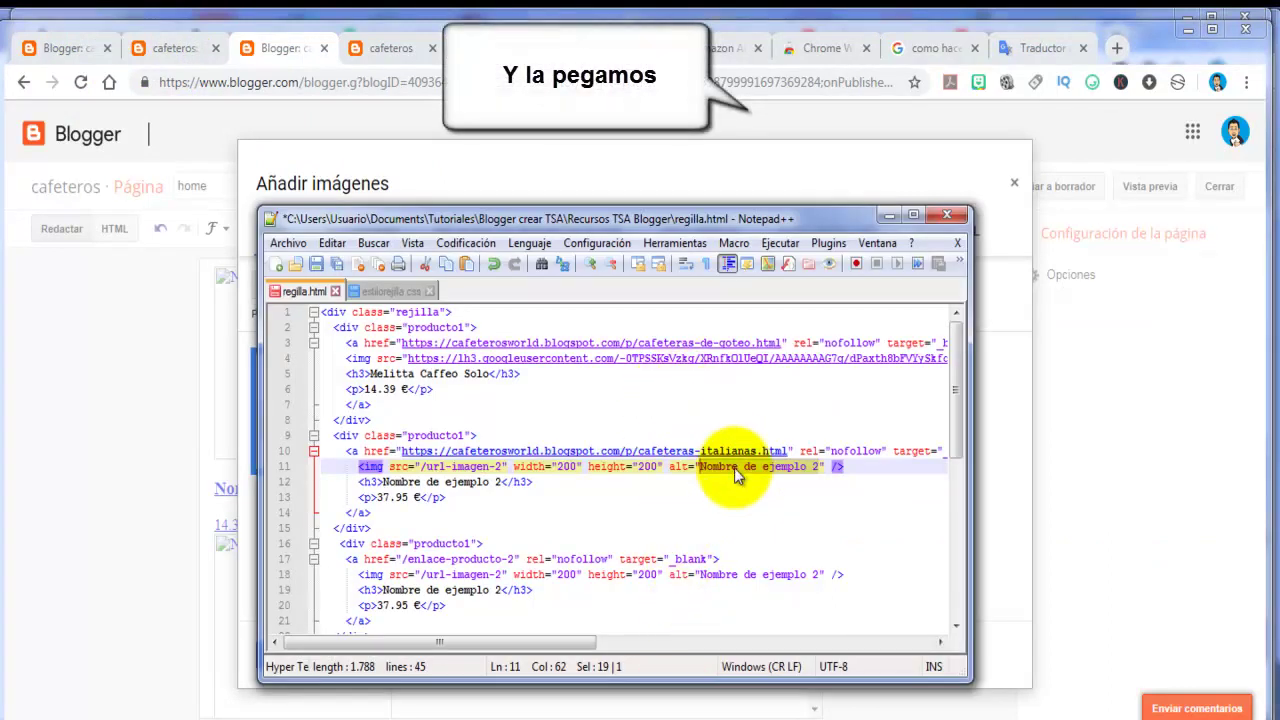
pyautogui.rightClick(735, 476)
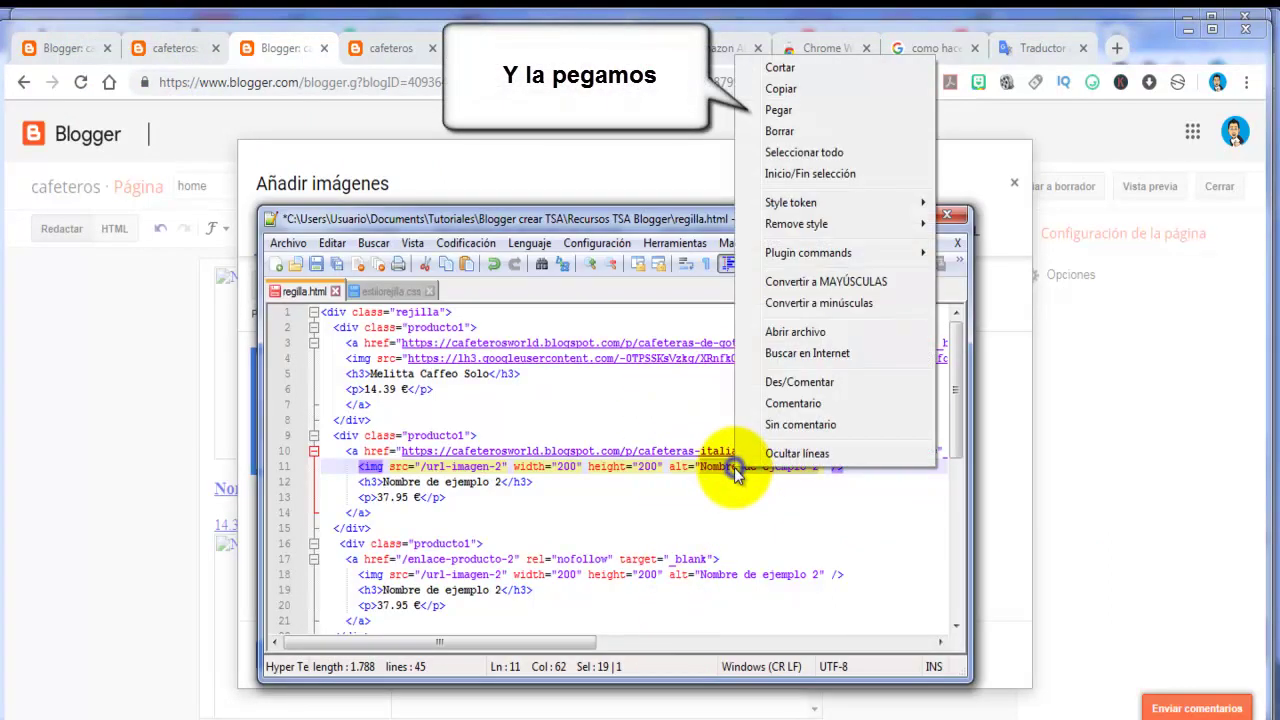
pyautogui.click(797, 112)
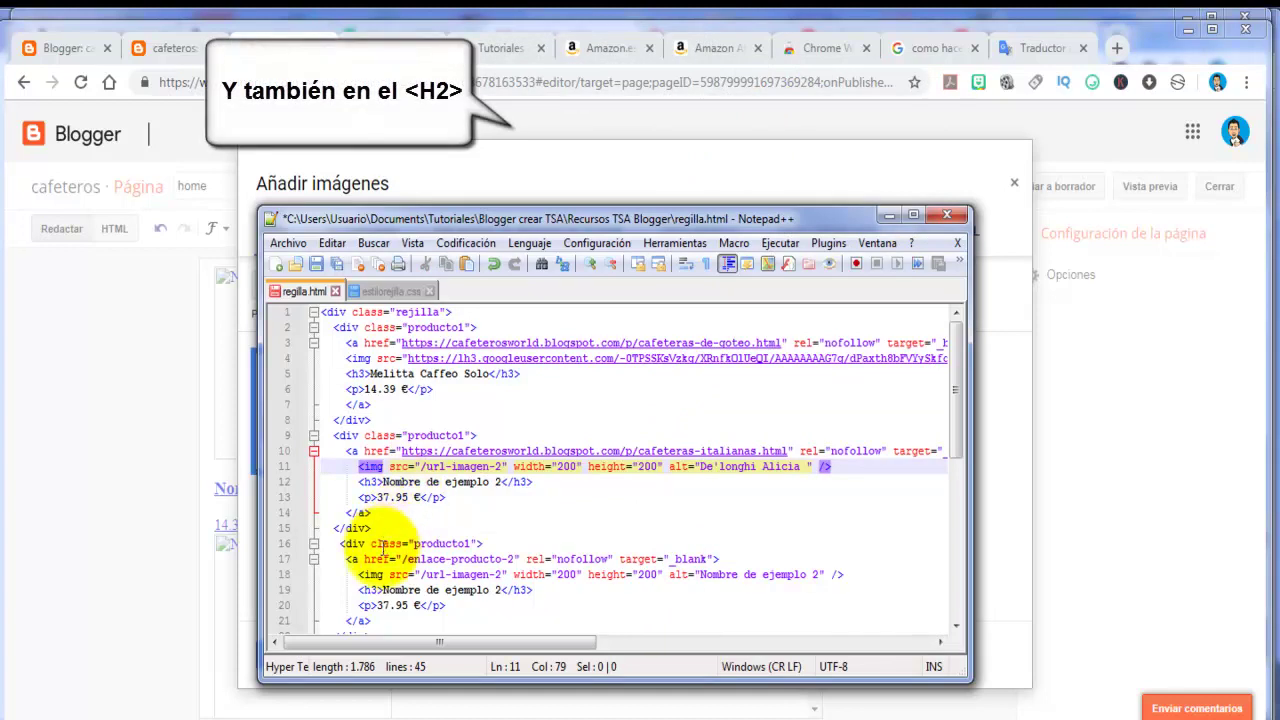
# - Paste De'longhi Alicia over the placeholder name in the second product's h3 heading
pyautogui.moveTo(383, 482); pyautogui.dragTo(493, 481)
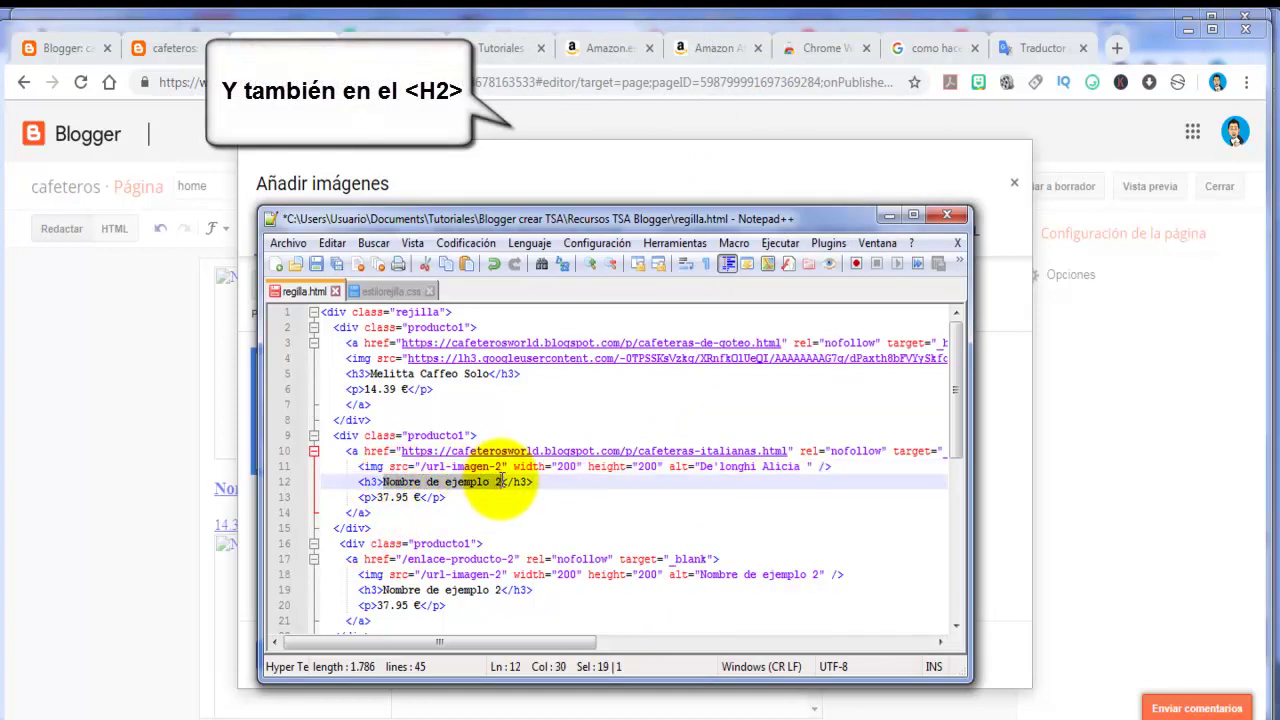
pyautogui.rightClick(493, 485)
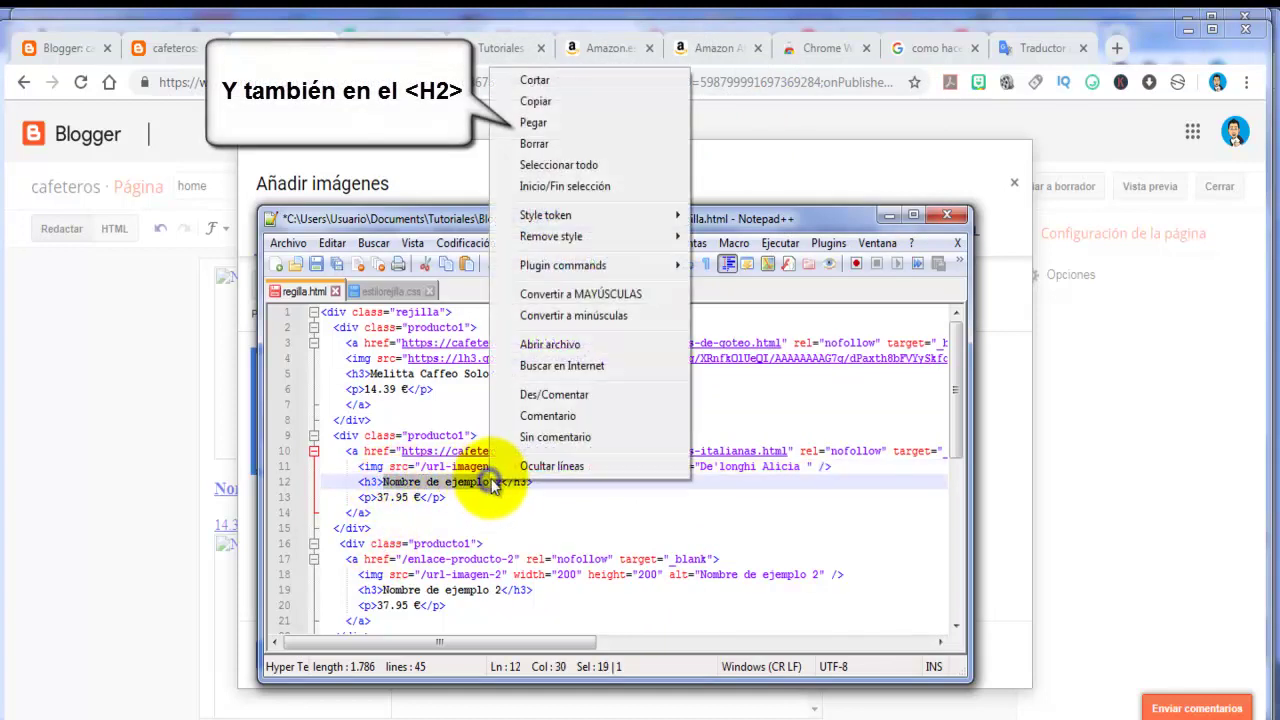
pyautogui.click(568, 124)
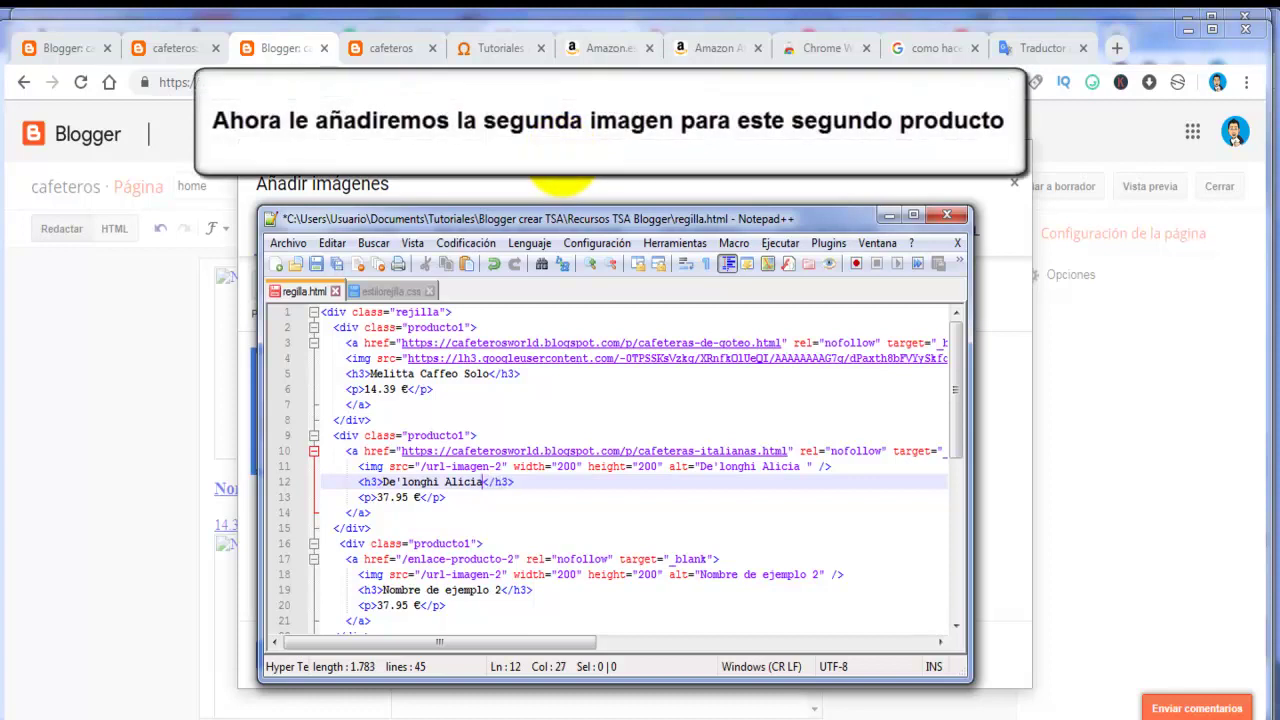
# - Replace /url-imagen-2 in the second product with the De'longhi coffee maker's image address copied from Blogger's image upload dialog, and save regilla.html
pyautogui.click(630, 178)
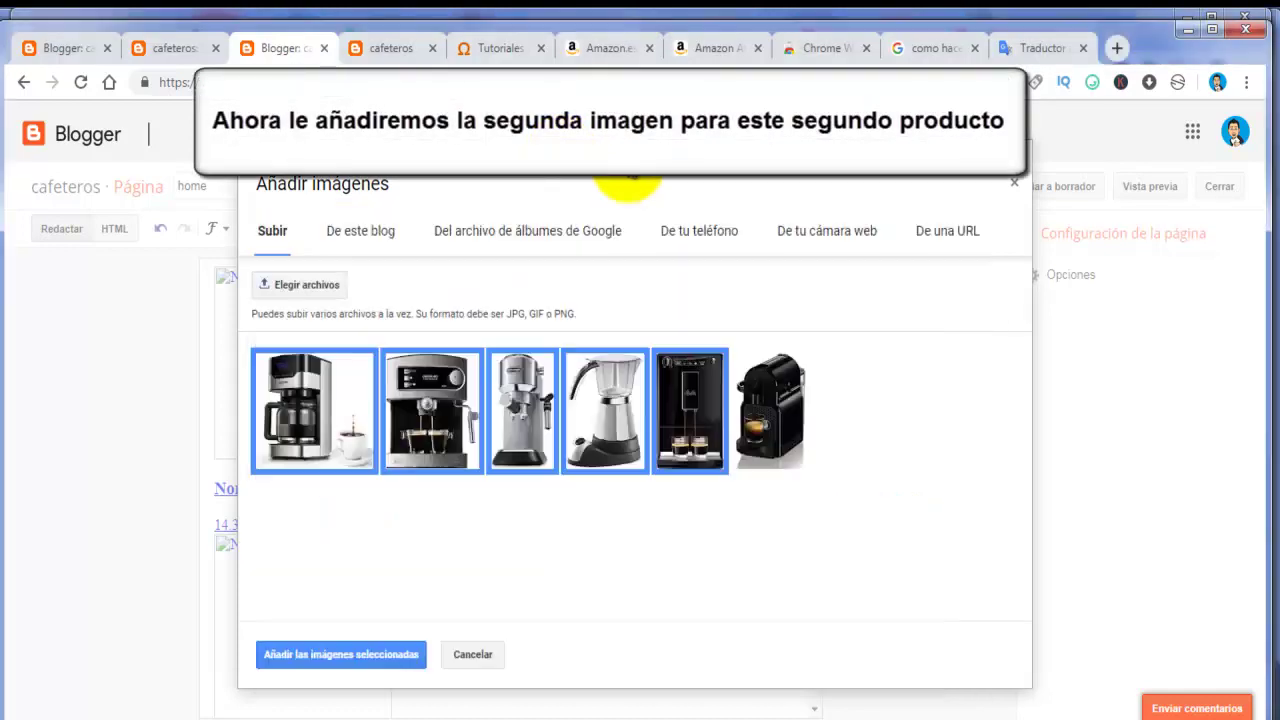
pyautogui.rightClick(594, 419)
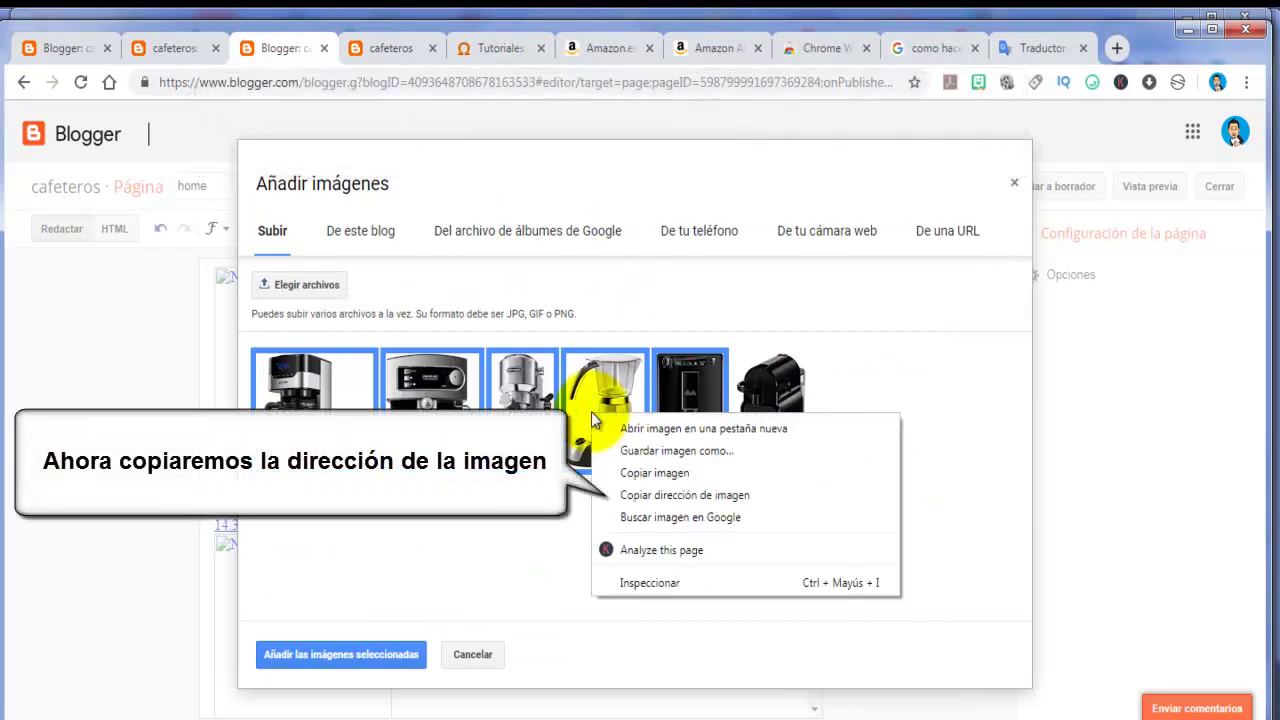
pyautogui.click(700, 494)
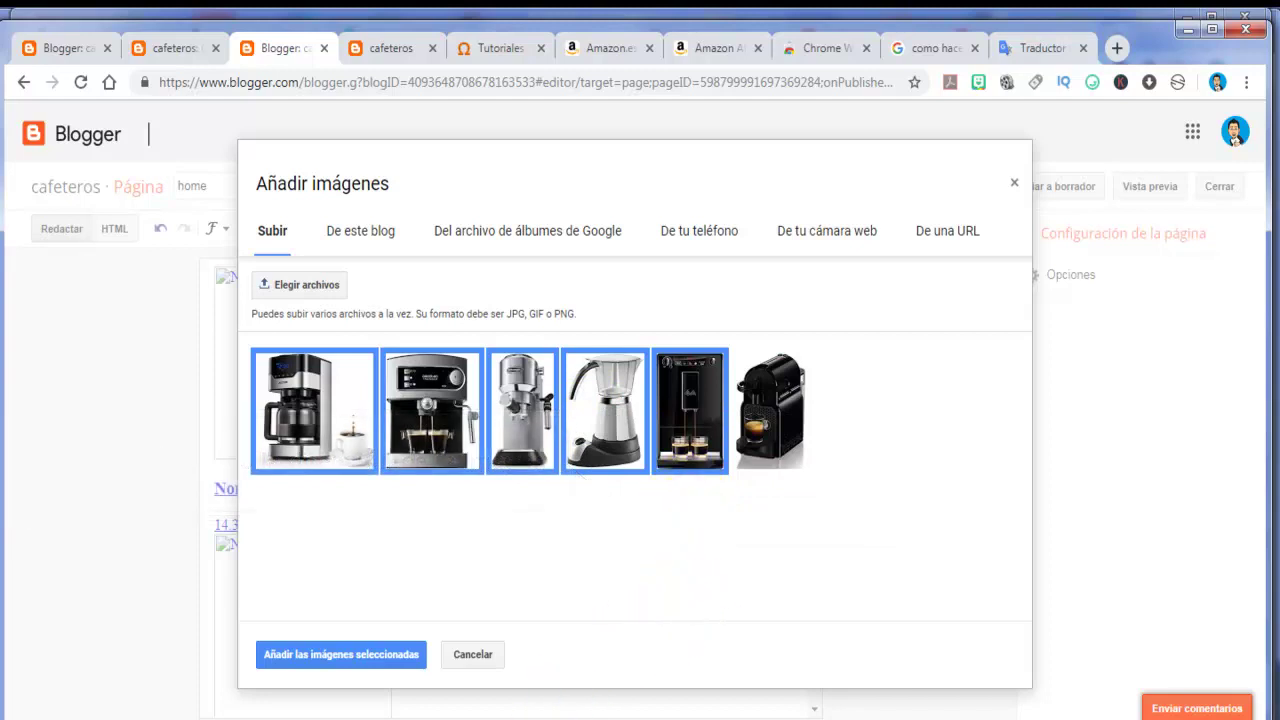
pyautogui.hotkey('alt', 'Tab')
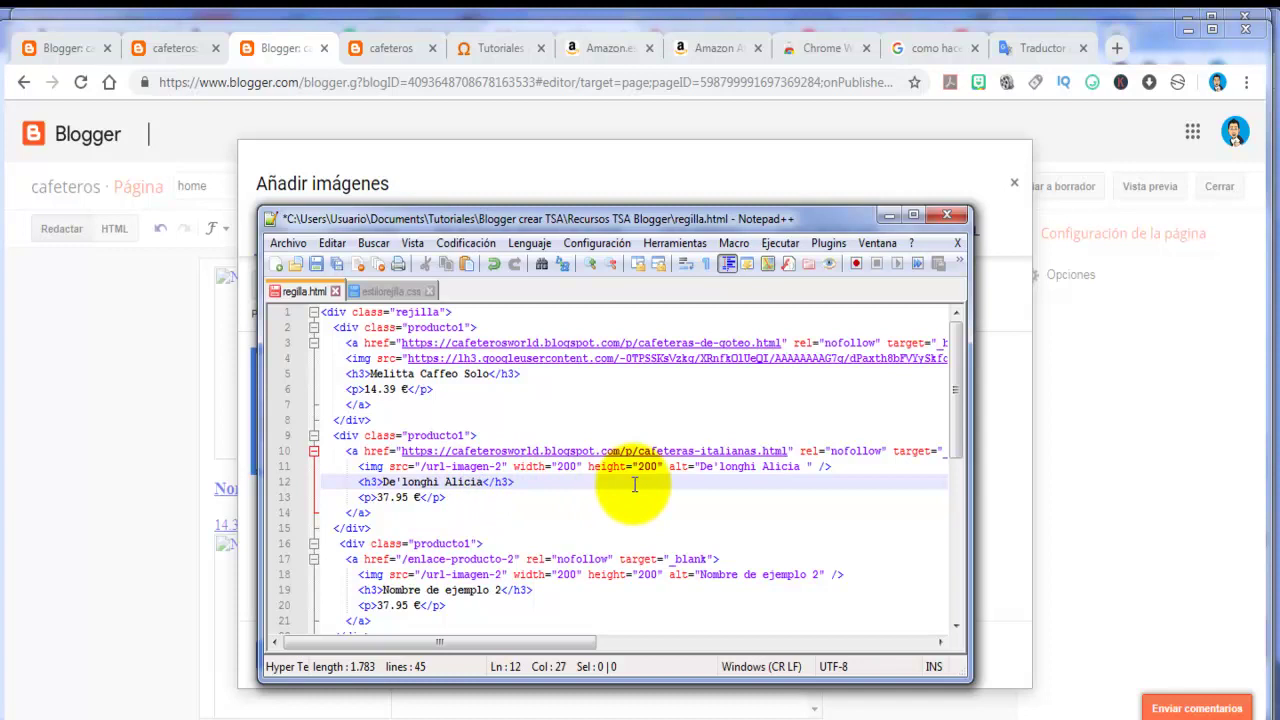
pyautogui.moveTo(421, 466); pyautogui.dragTo(500, 467)
pyautogui.rightClick(478, 467)
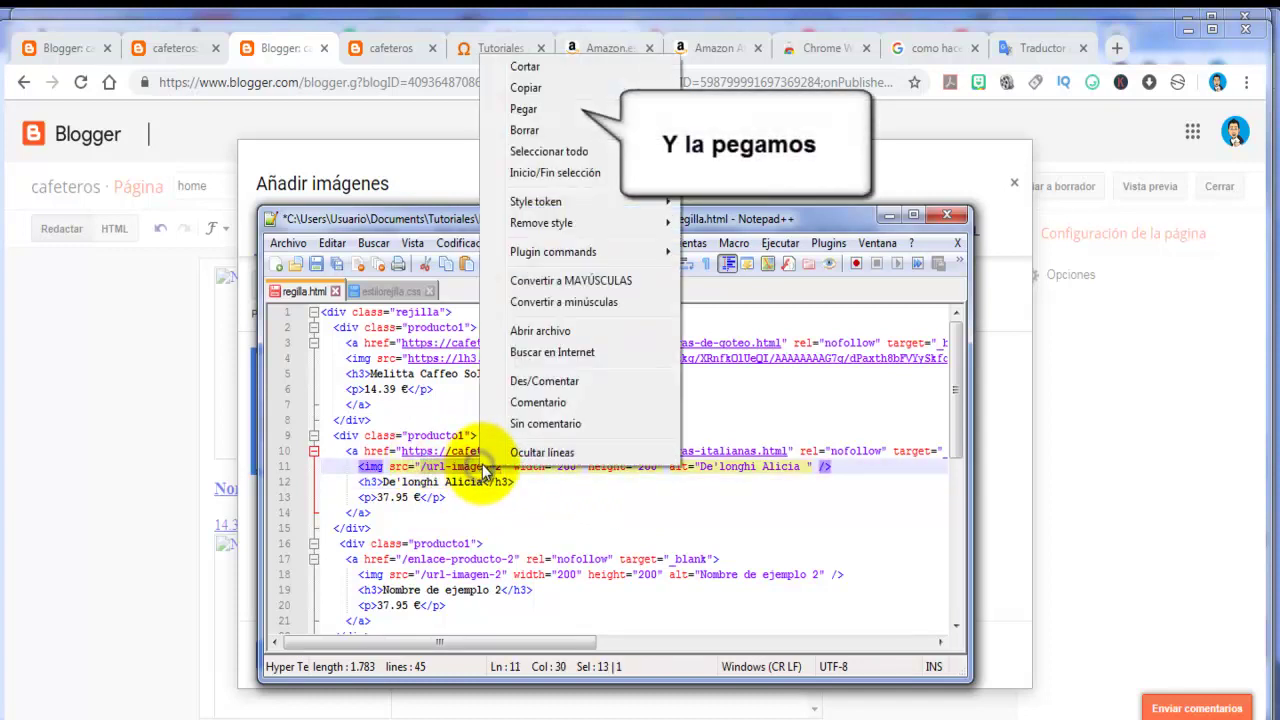
pyautogui.click(557, 118)
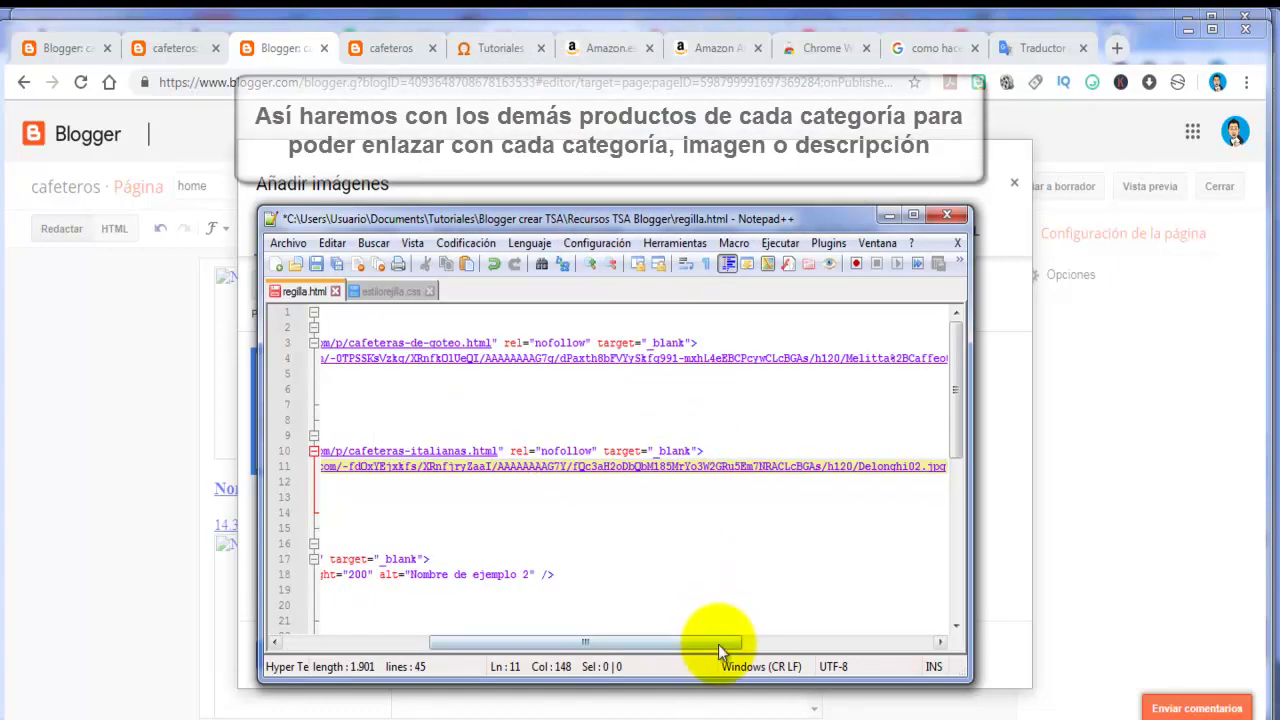
pyautogui.moveTo(718, 641); pyautogui.dragTo(533, 645)
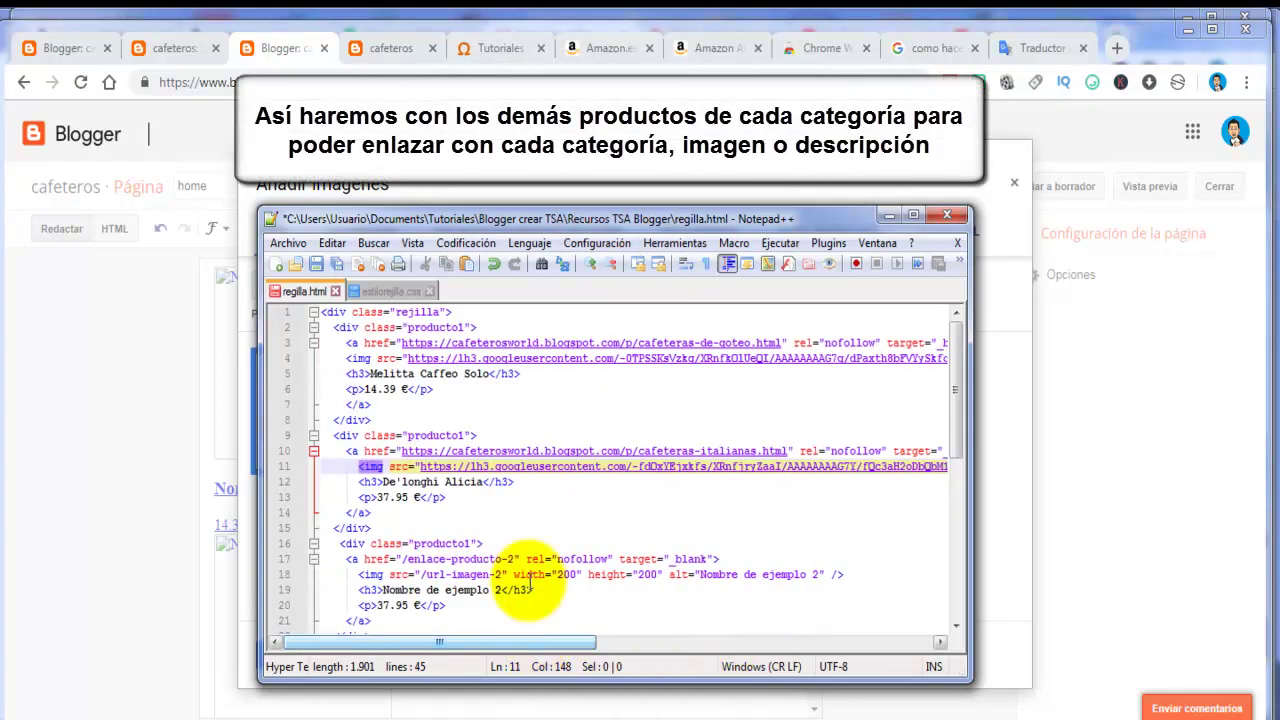
pyautogui.click(316, 263)
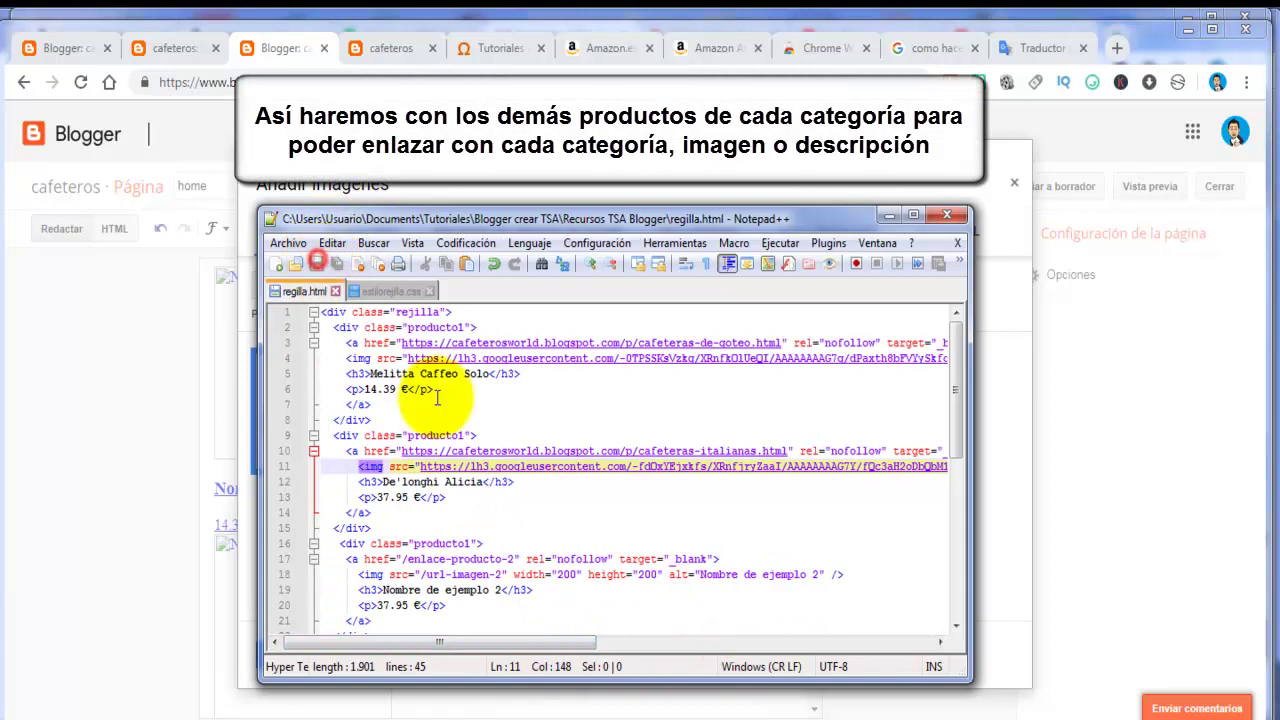
# - Copy the entire grid code in regilla.html, from the opening rejilla div to its closing tag
pyautogui.click(548, 497)
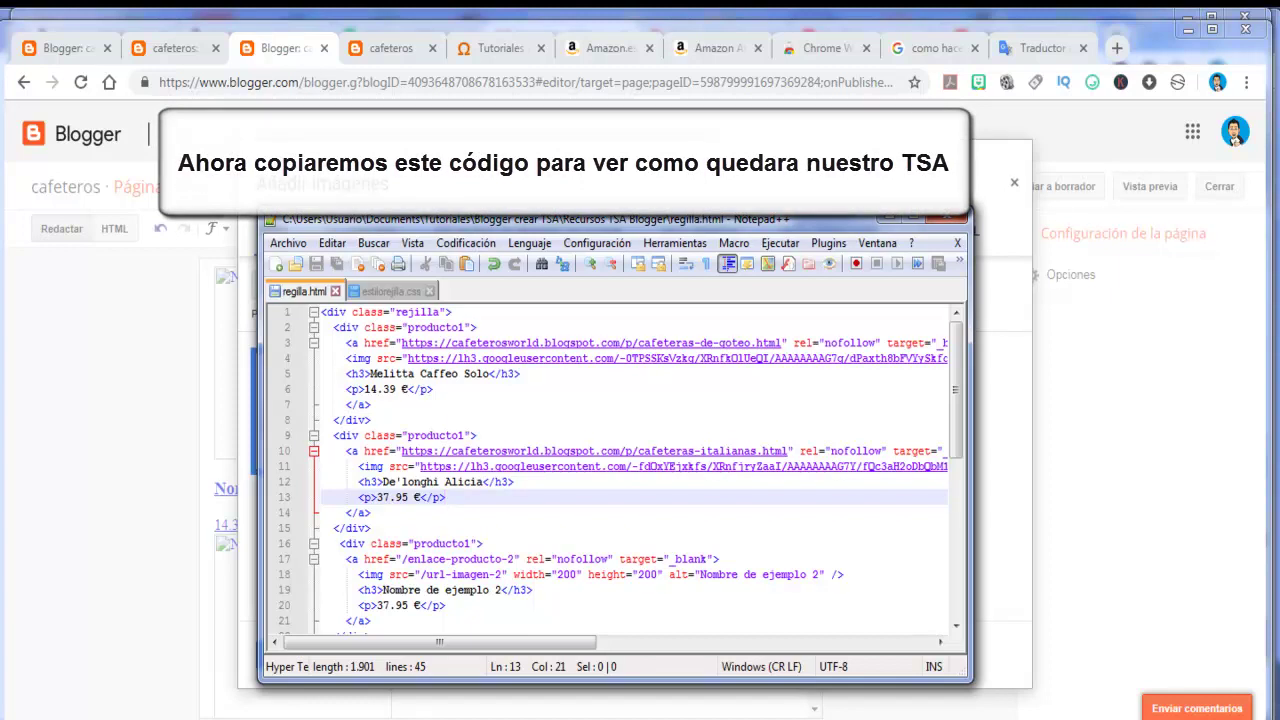
pyautogui.scroll(-8, 494, 597)
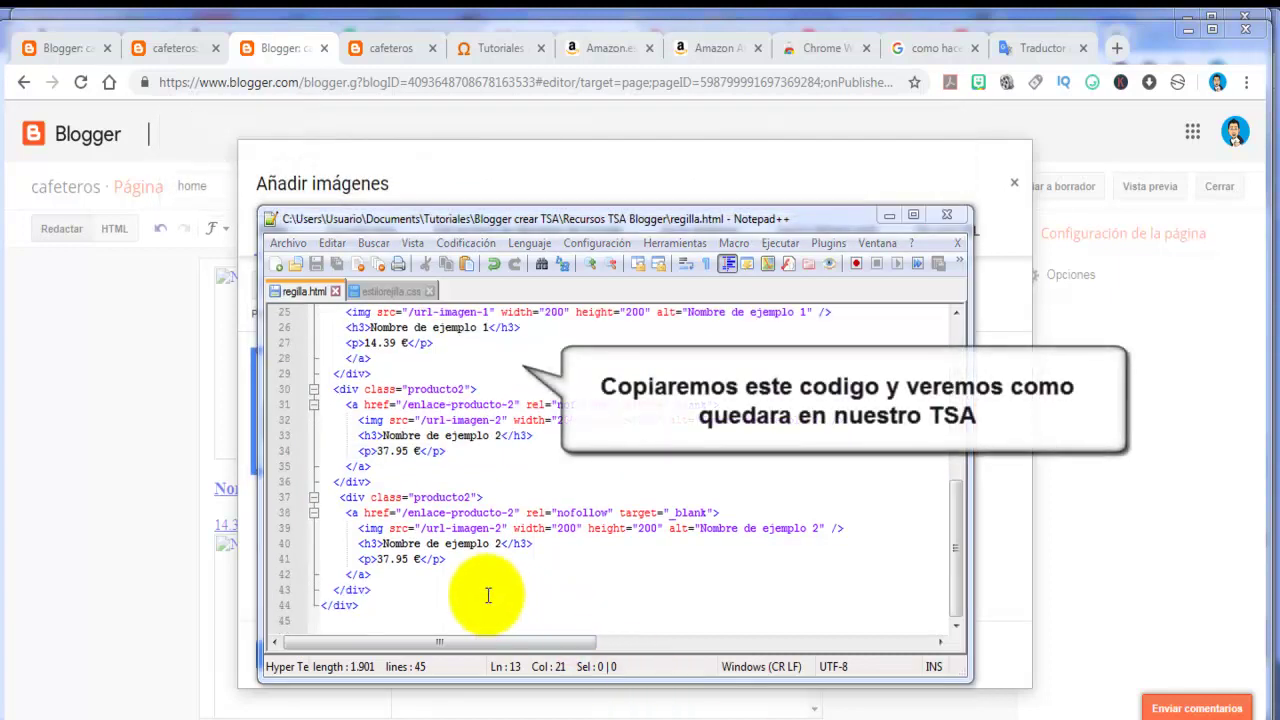
pyautogui.click(452, 608)
pyautogui.moveTo(452, 608); pyautogui.dragTo(251, 157)
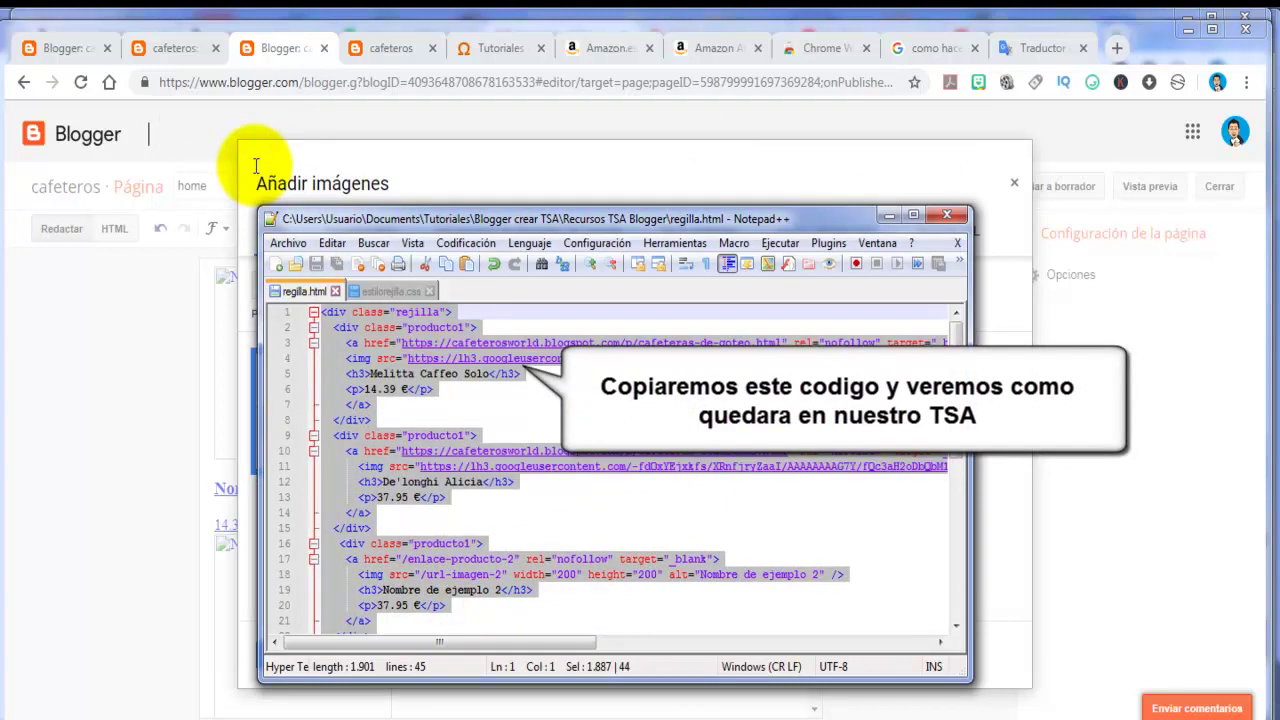
pyautogui.rightClick(420, 336)
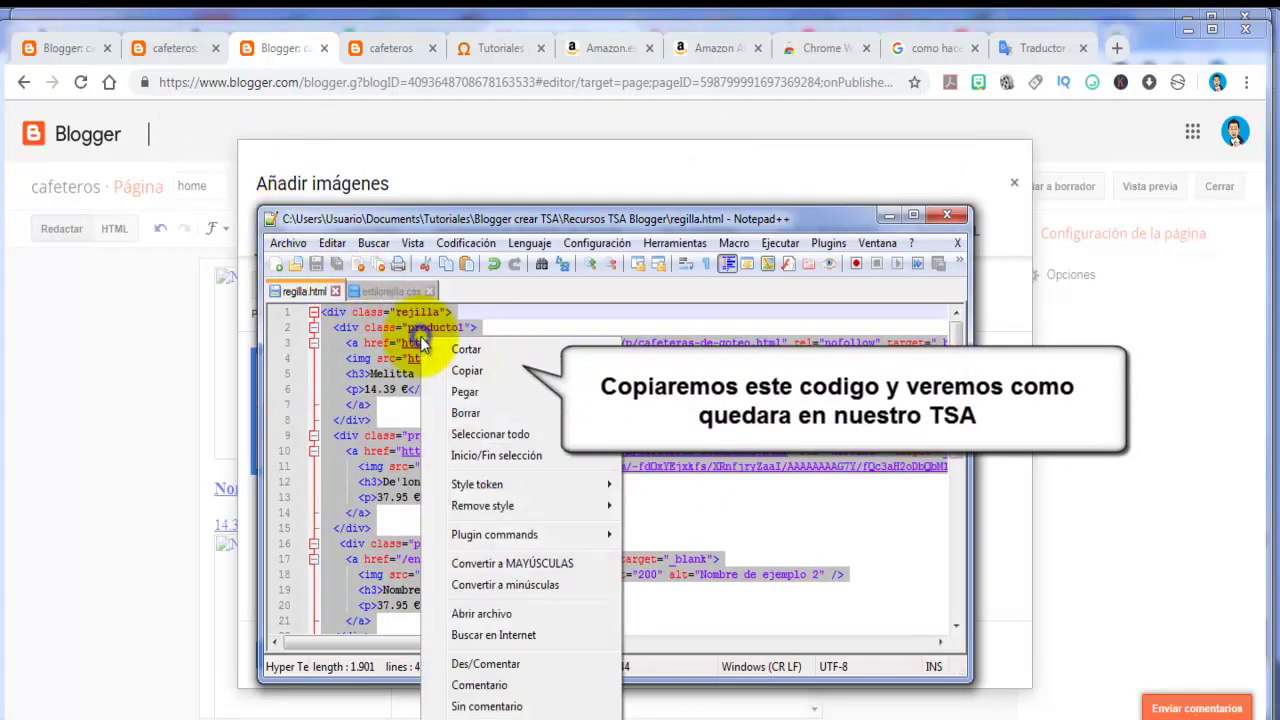
pyautogui.click(502, 370)
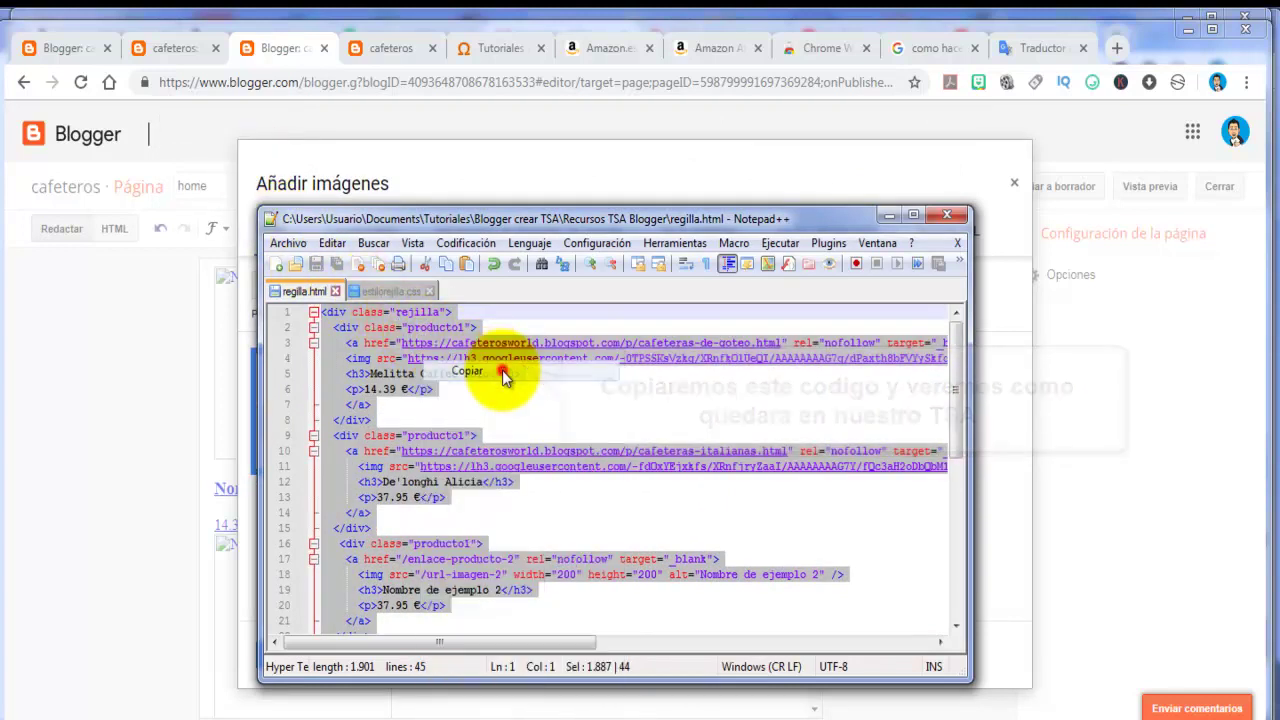
# - Switch to Blogger, replace the home page's entire HTML with the copied grid code, and update the page
pyautogui.click(58, 45)
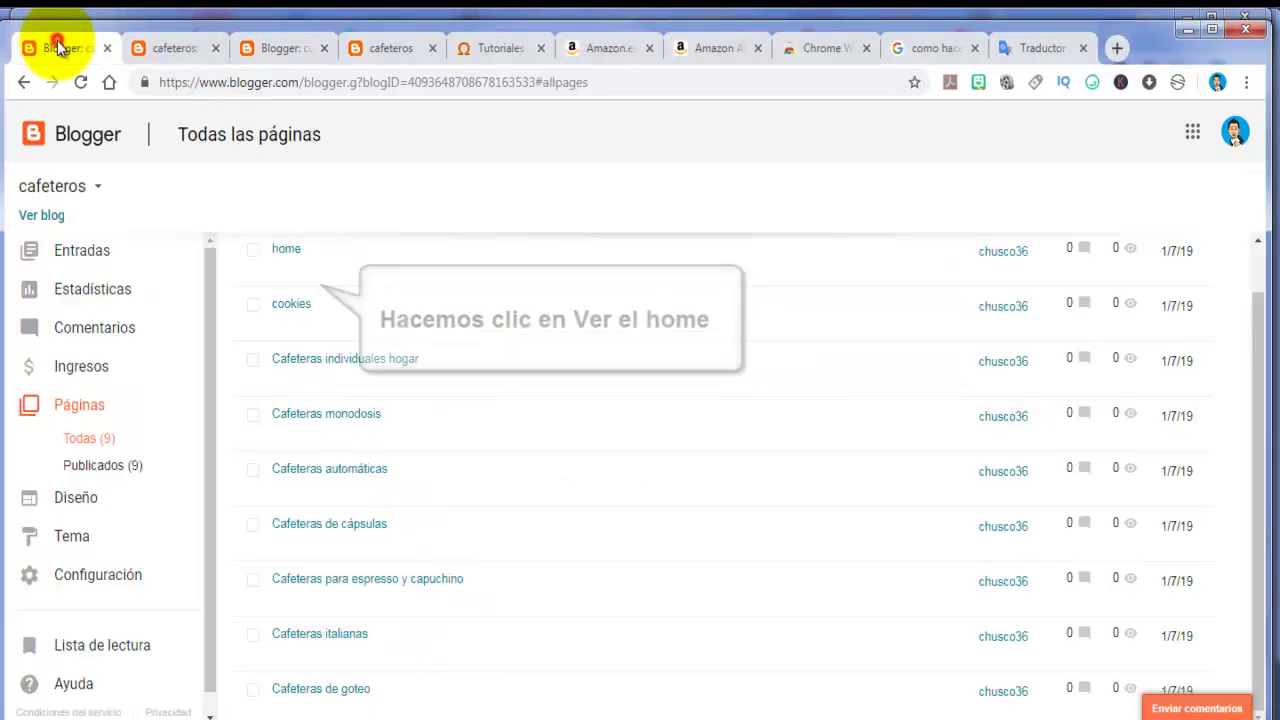
pyautogui.moveTo(277, 257)
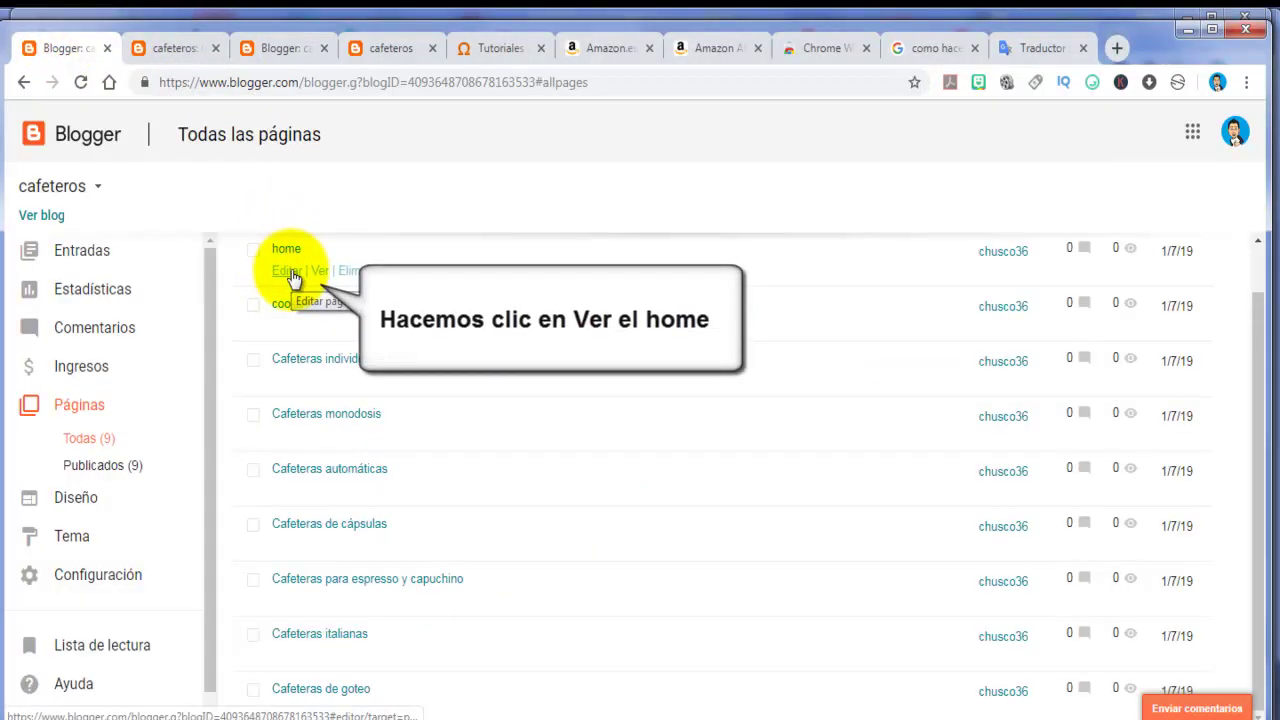
pyautogui.click(289, 272)
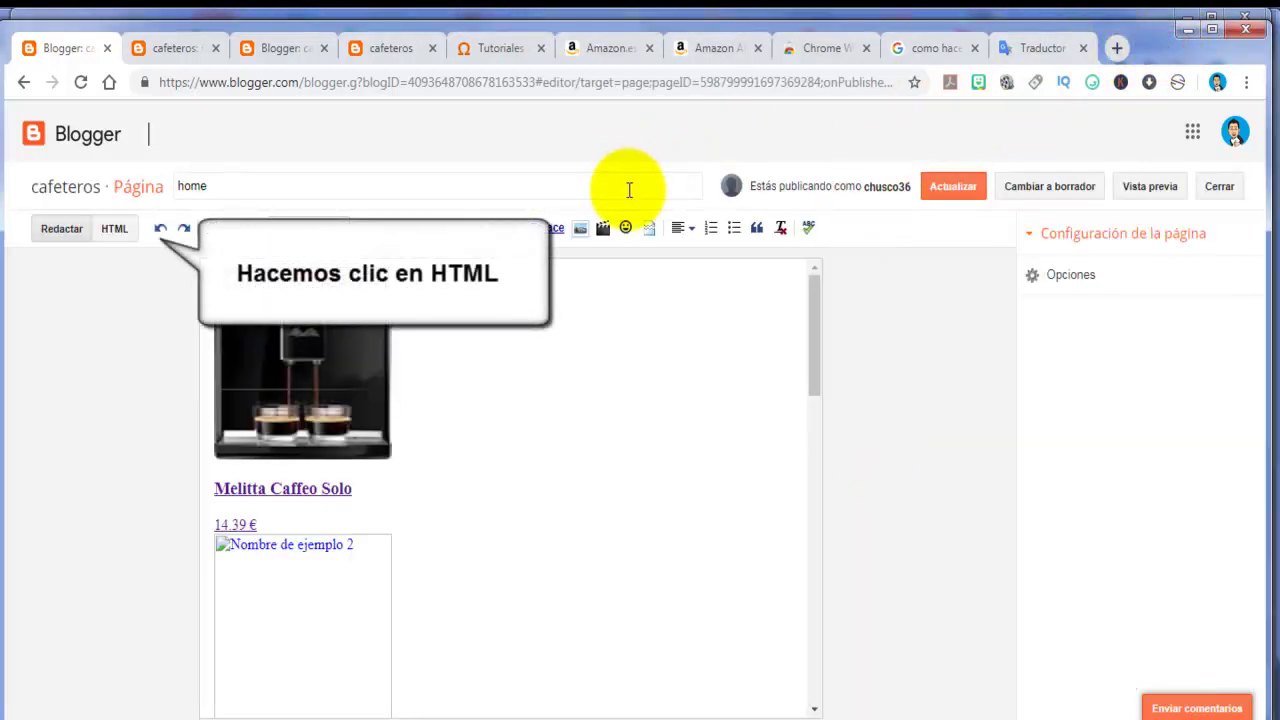
pyautogui.click(115, 229)
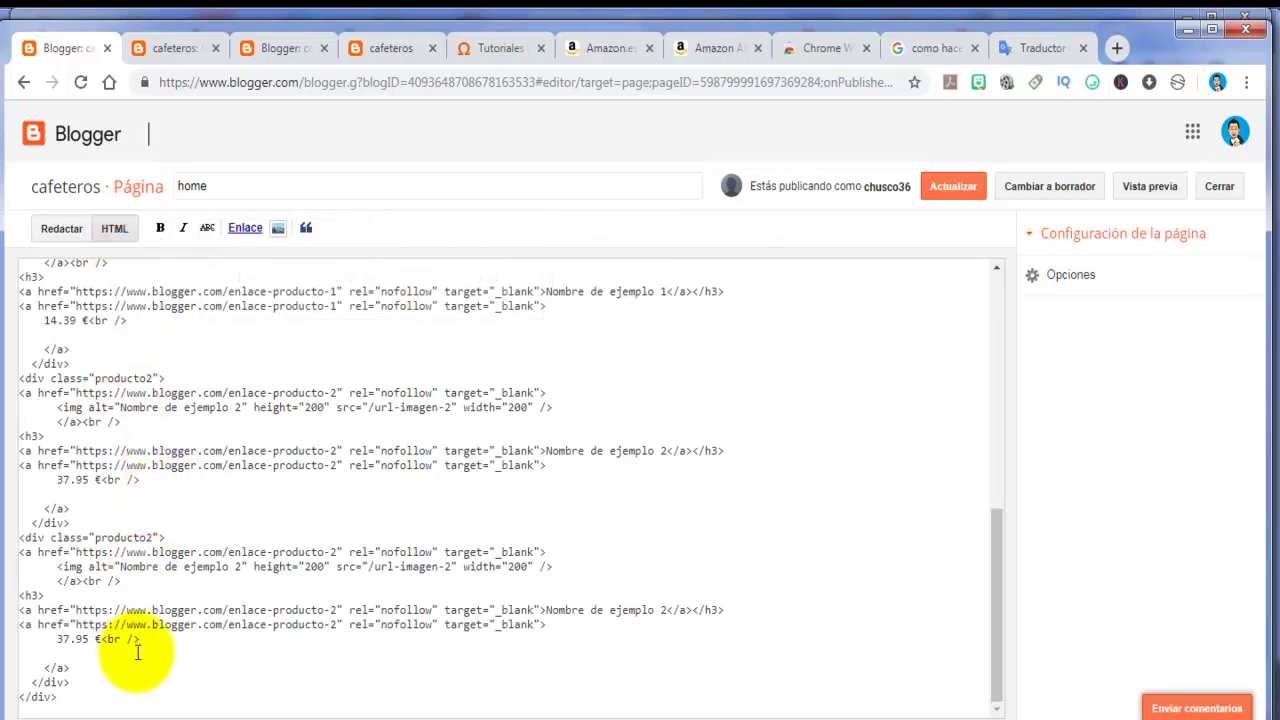
pyautogui.moveTo(106, 706); pyautogui.dragTo(4, 180)
pyautogui.rightClick(104, 305)
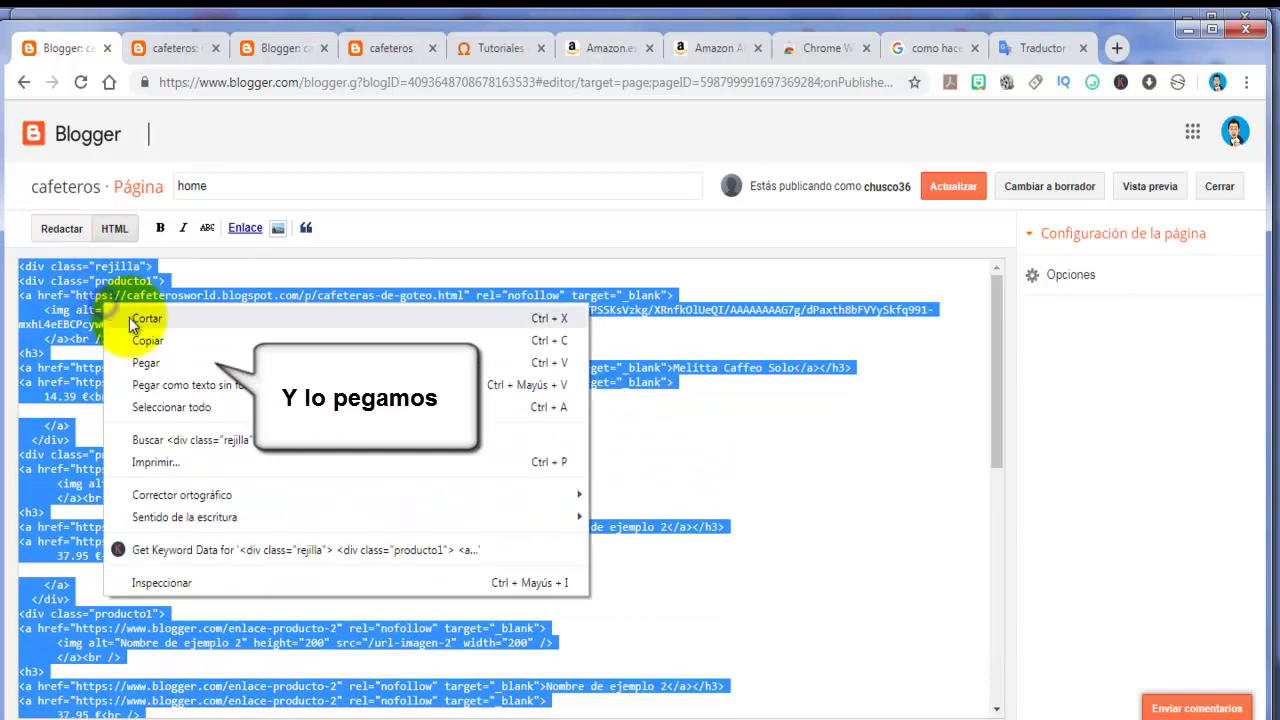
pyautogui.click(205, 363)
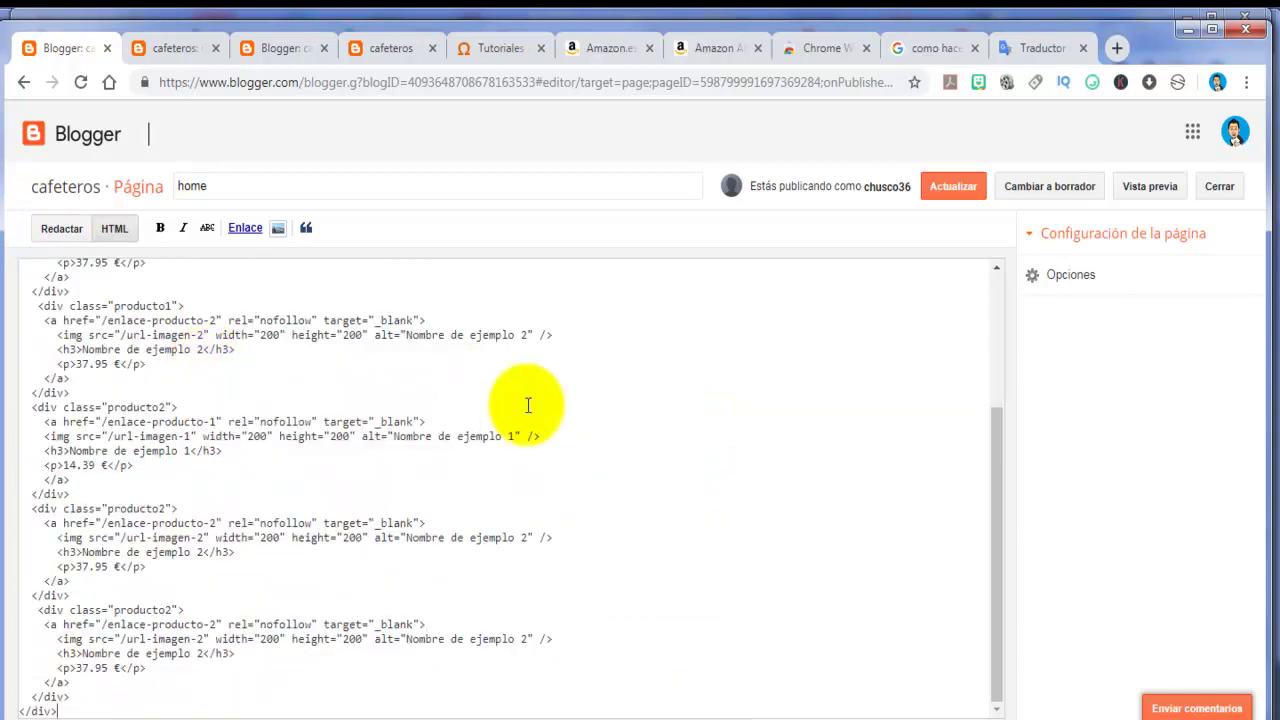
pyautogui.scroll(3, 833, 447)
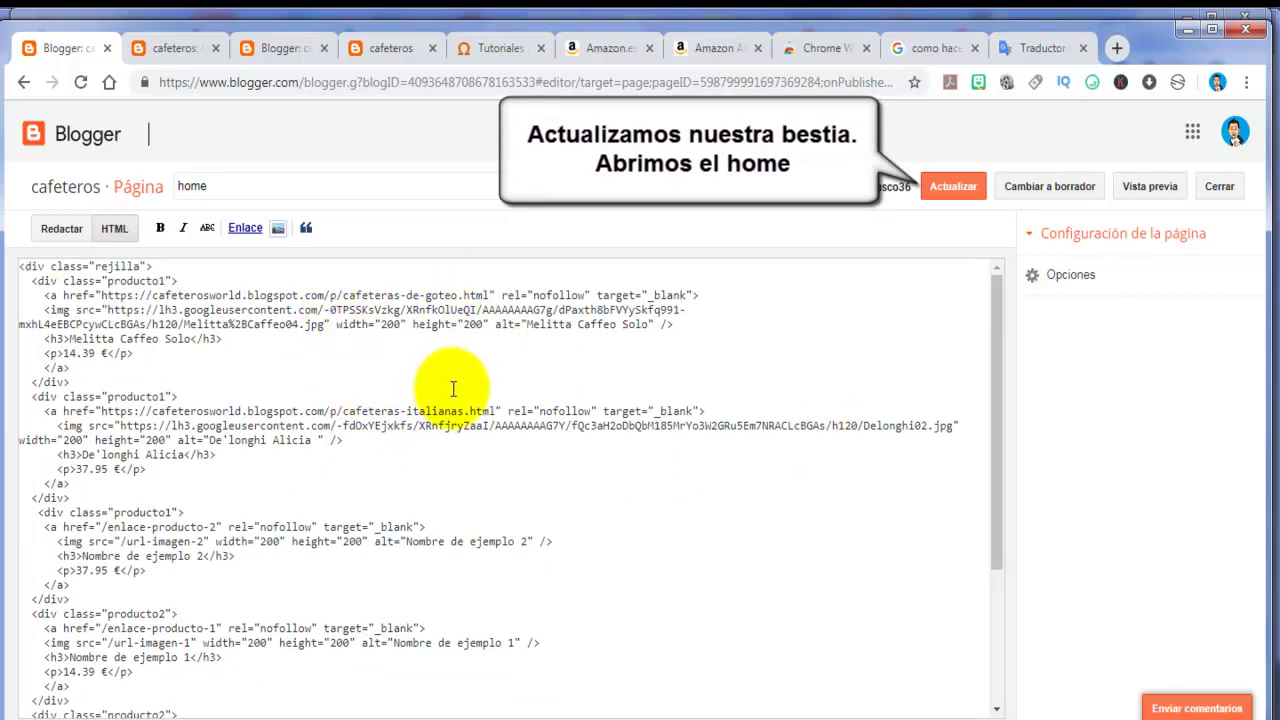
pyautogui.click(952, 186)
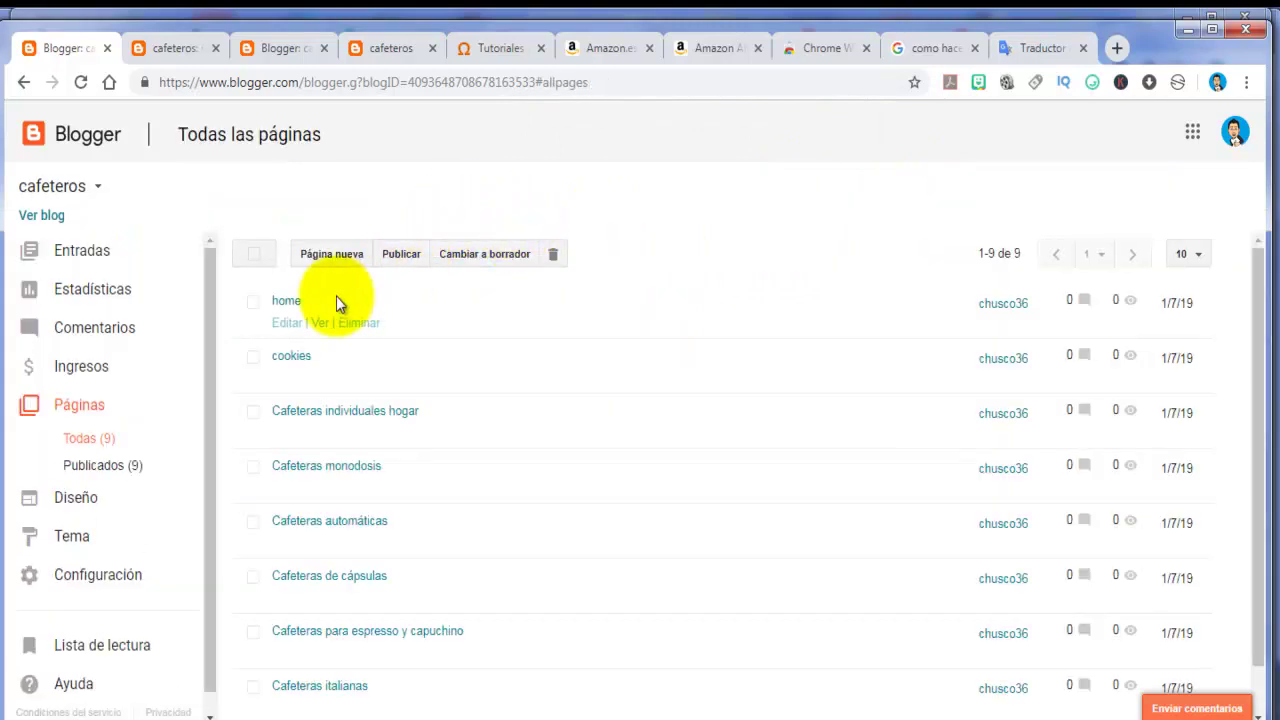
# - Reopen the home page for editing in the Redactar view and examine all the product entries
pyautogui.click(284, 322)
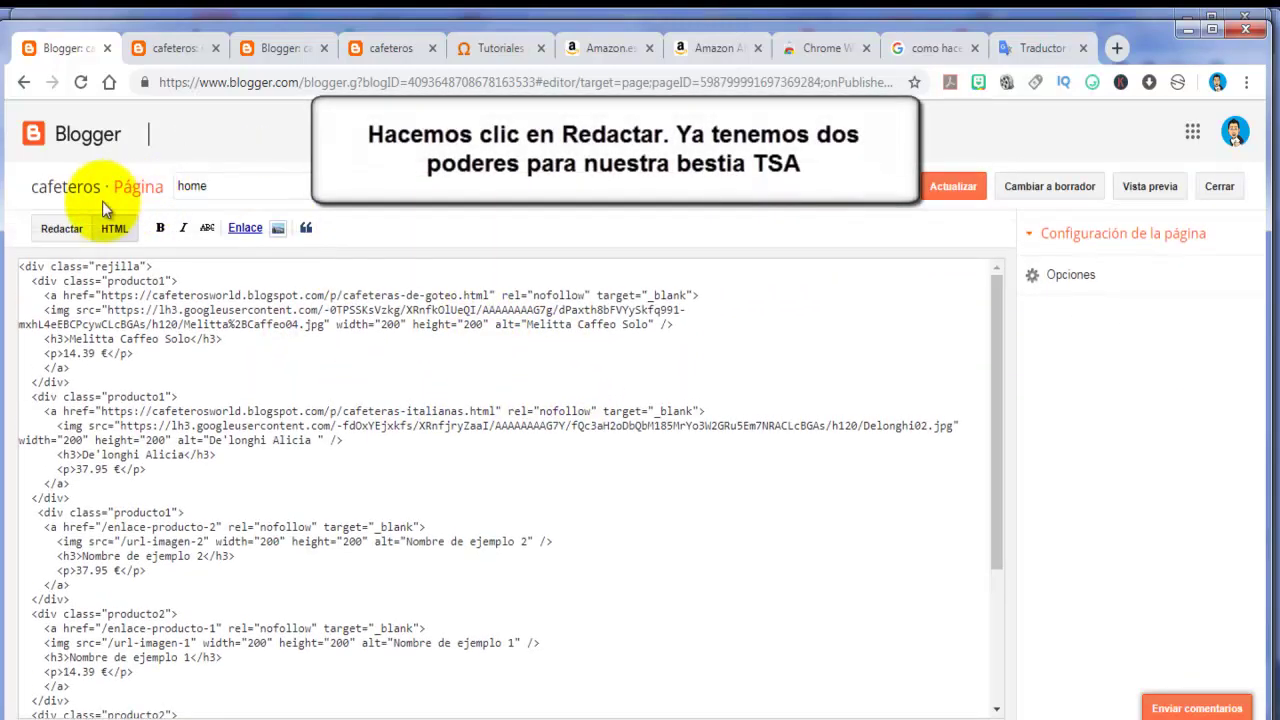
pyautogui.click(55, 229)
pyautogui.scroll(-3, 400, 500)
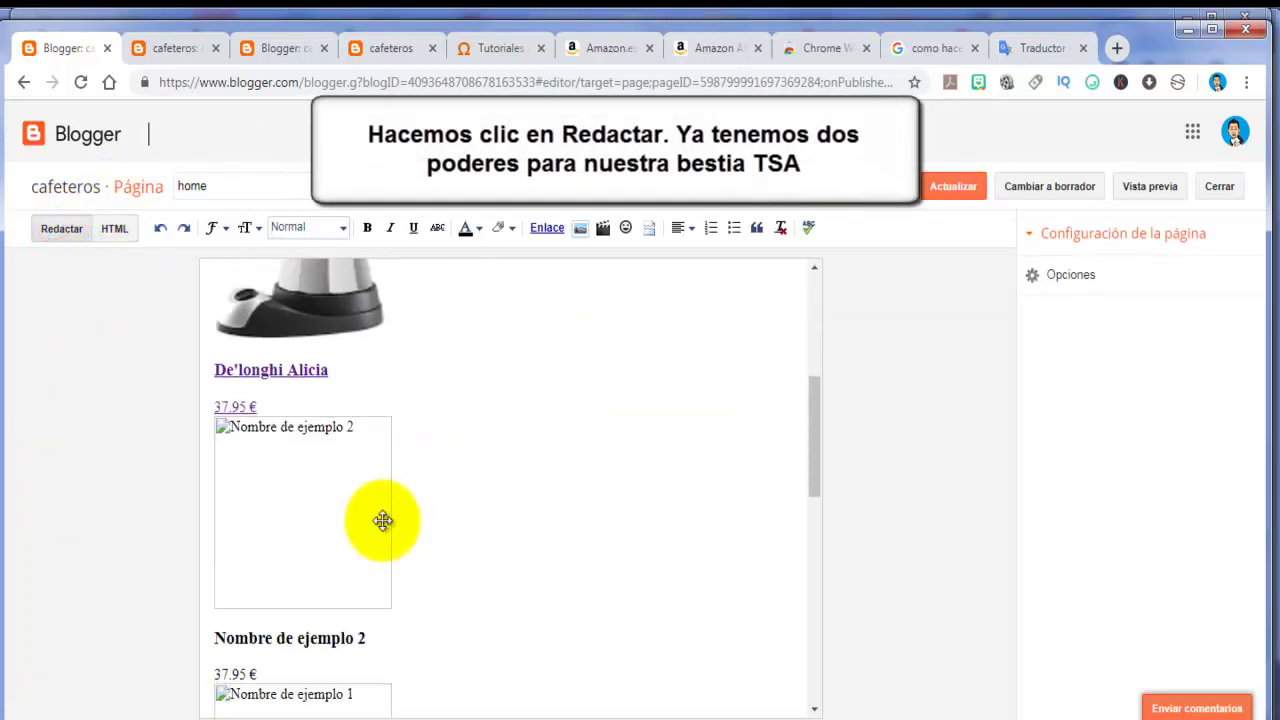
pyautogui.scroll(5, 346, 429)
pyautogui.scroll(-5, 349, 350)
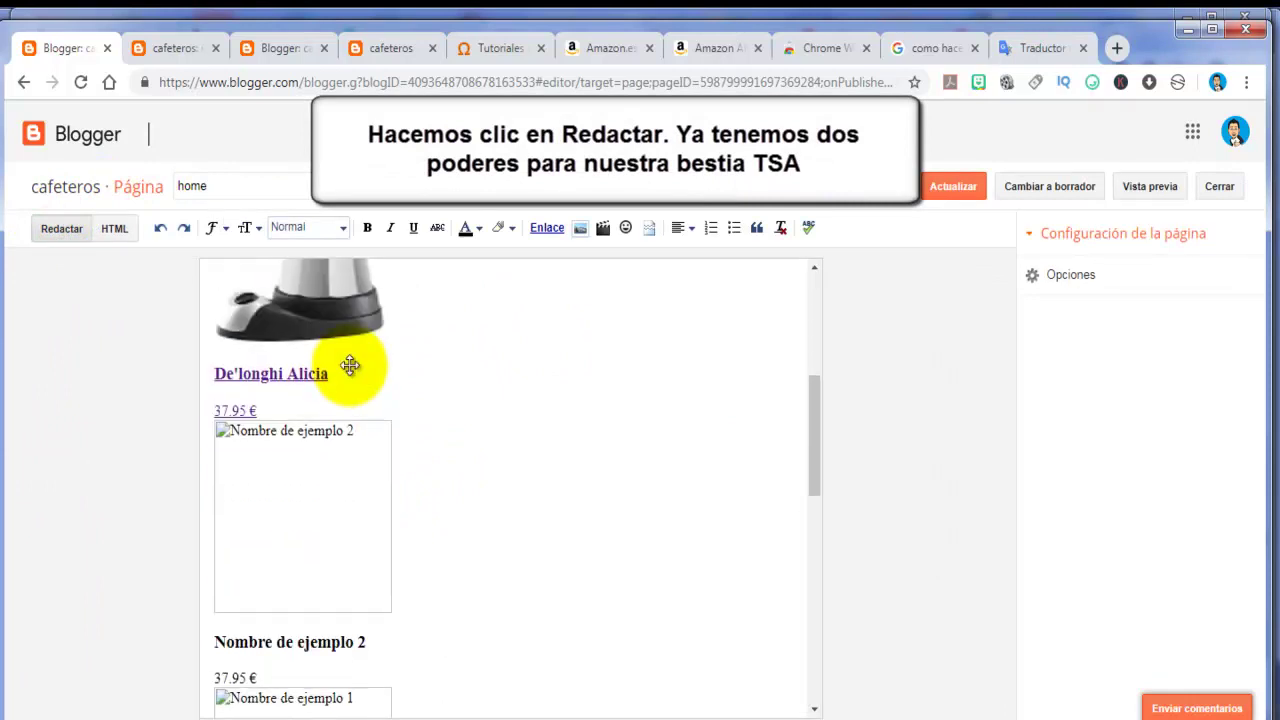
pyautogui.scroll(-10, 349, 366)
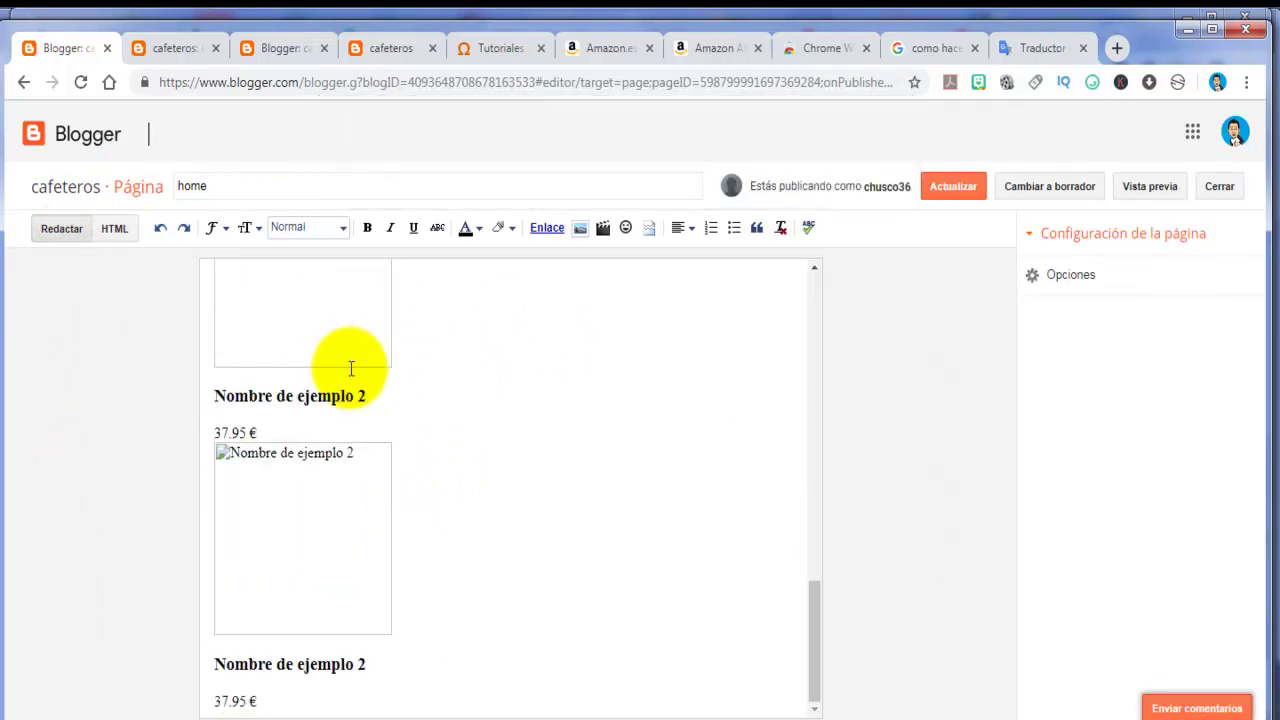
pyautogui.scroll(15, 350, 368)
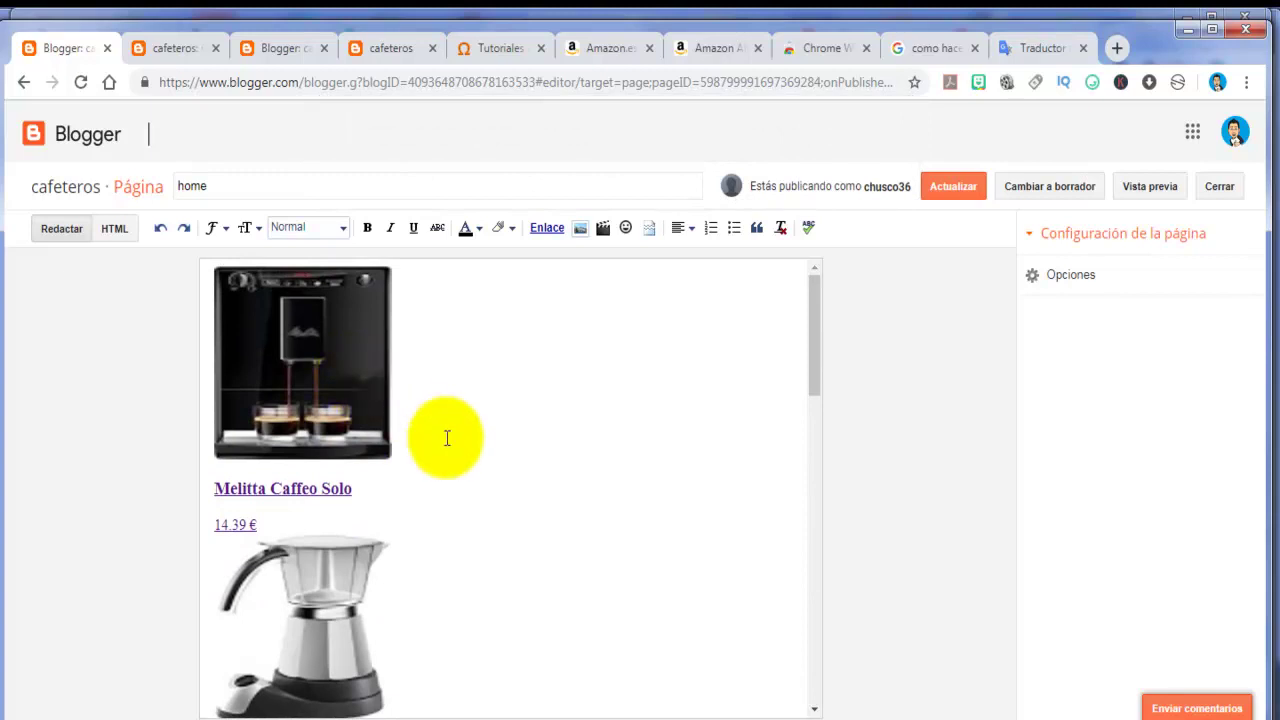